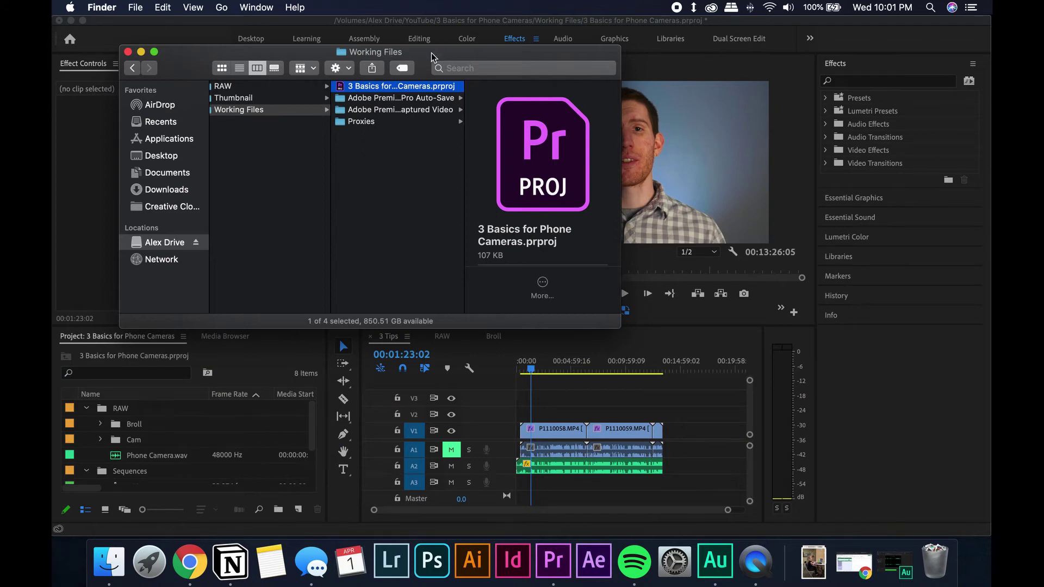
- In Finder, locate the 3 Basics for Phone Cameras .prproj in Working Files, then return to Premiere
{"action": "left_click_drag", "start_coordinate": [431, 53], "coordinate": [423, 59]}
{"action": "scroll", "coordinate": [430, 152], "scroll_direction": "left", "scroll_amount": 3}
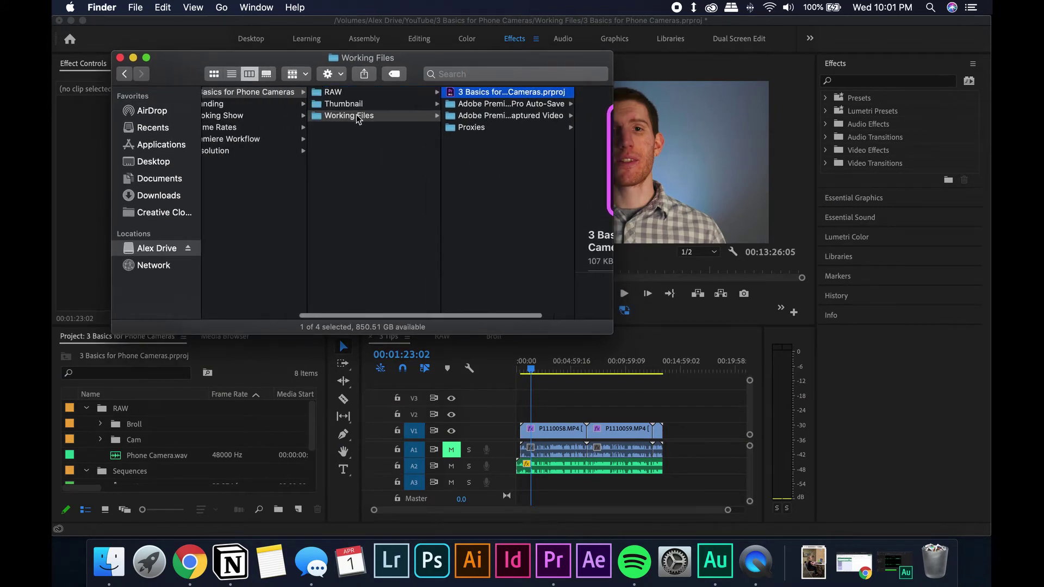
{"action": "scroll", "coordinate": [359, 120], "scroll_direction": "left", "scroll_amount": 5}
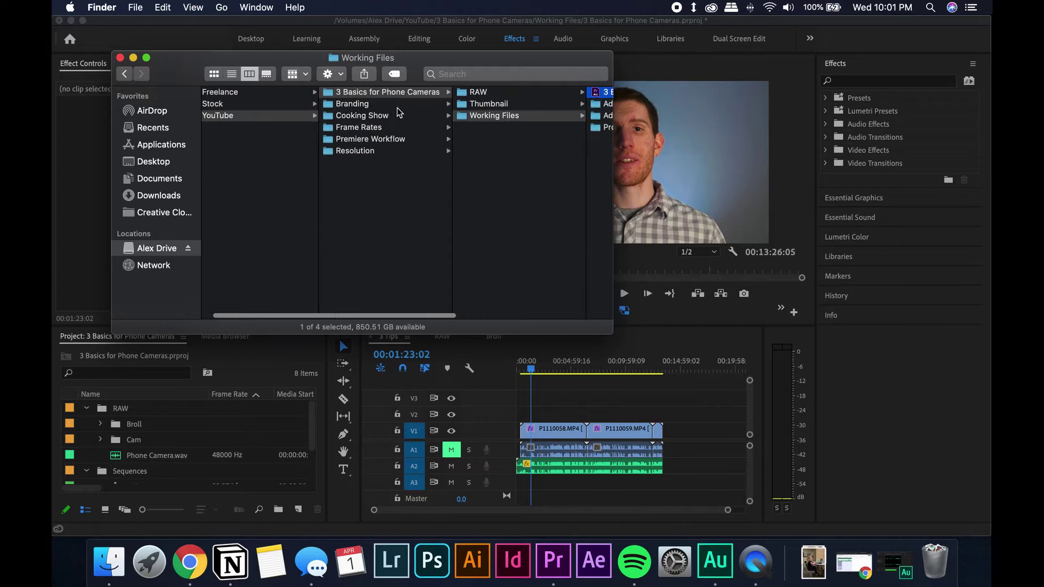
{"action": "left_click", "coordinate": [417, 94]}
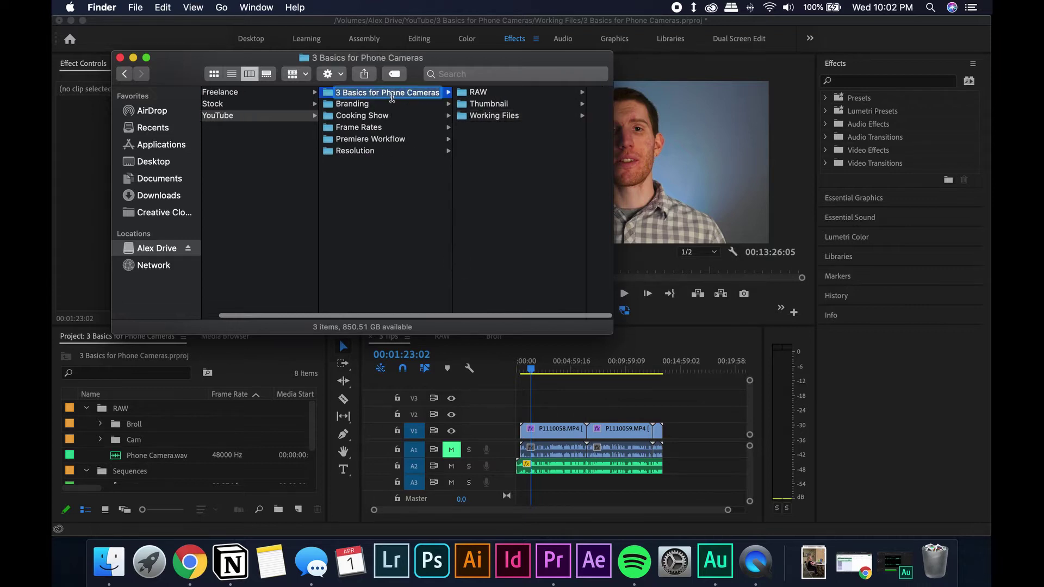
{"action": "left_click", "coordinate": [503, 116]}
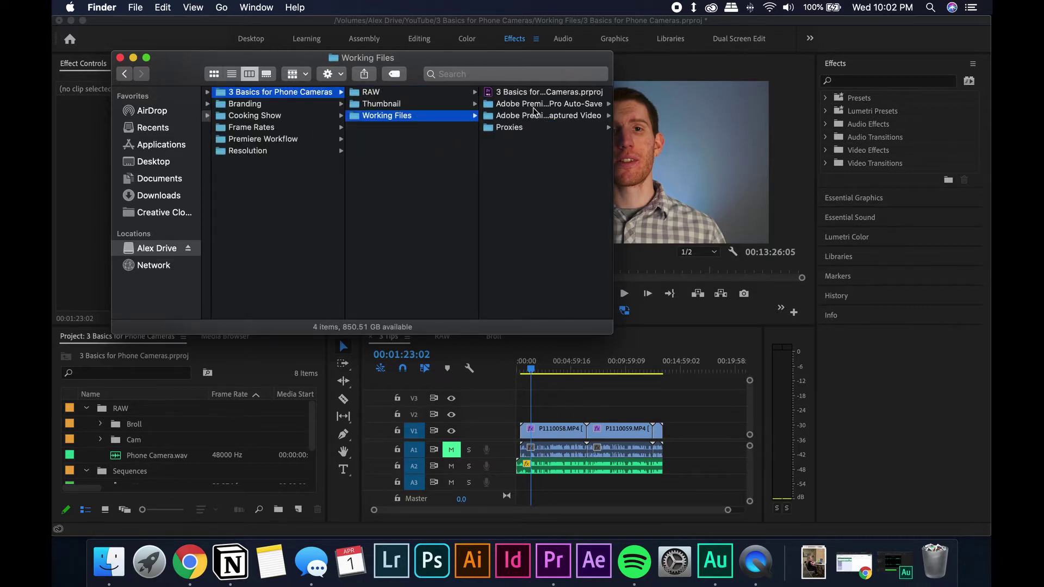
{"action": "left_click", "coordinate": [536, 92]}
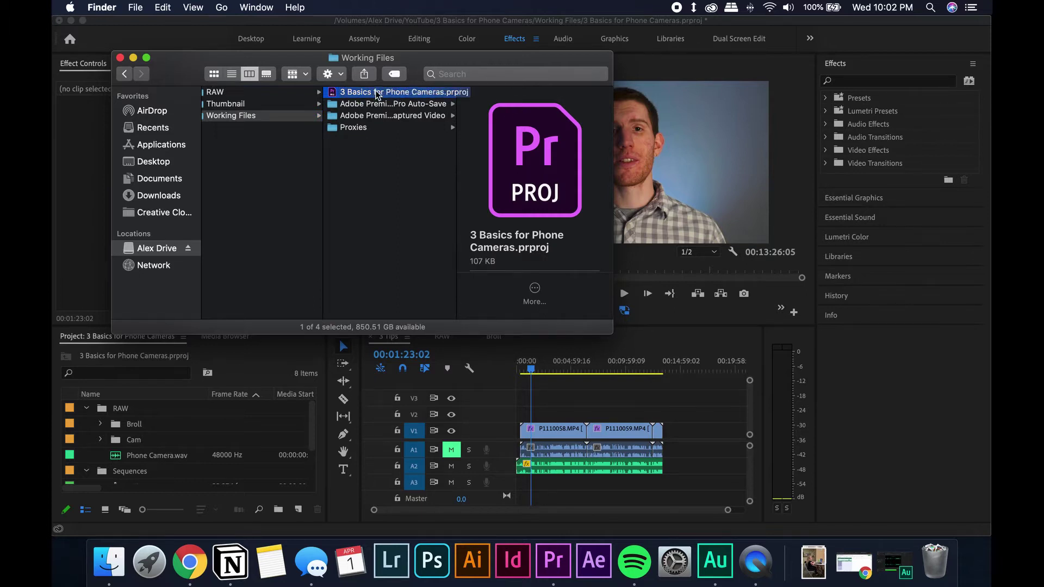
{"action": "left_click", "coordinate": [617, 350]}
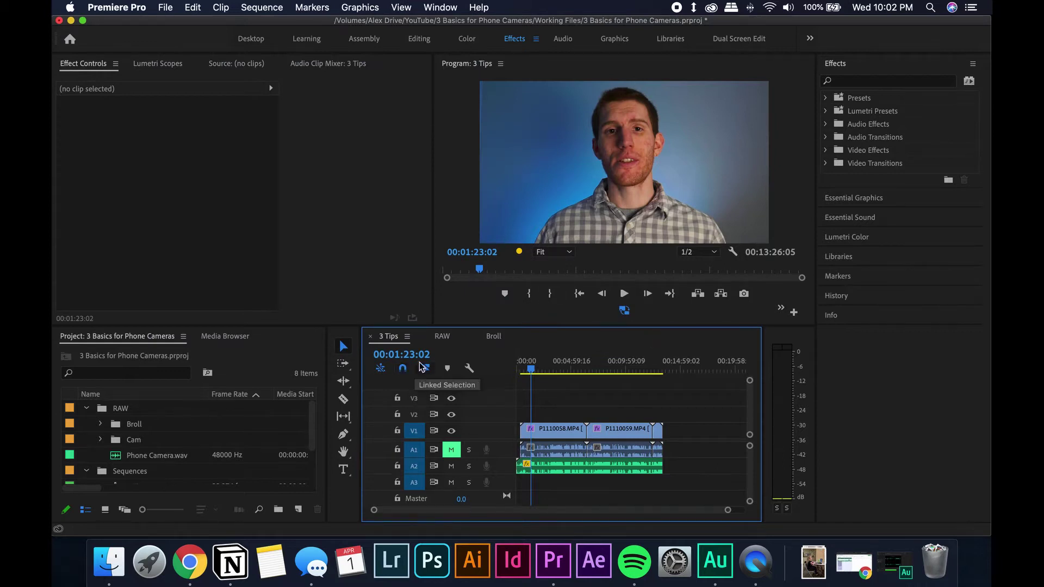
- Review the RAW sequence around 00:02:16:02, then close it
{"action": "scroll", "coordinate": [713, 511], "scroll_direction": "up", "scroll_amount": 2}
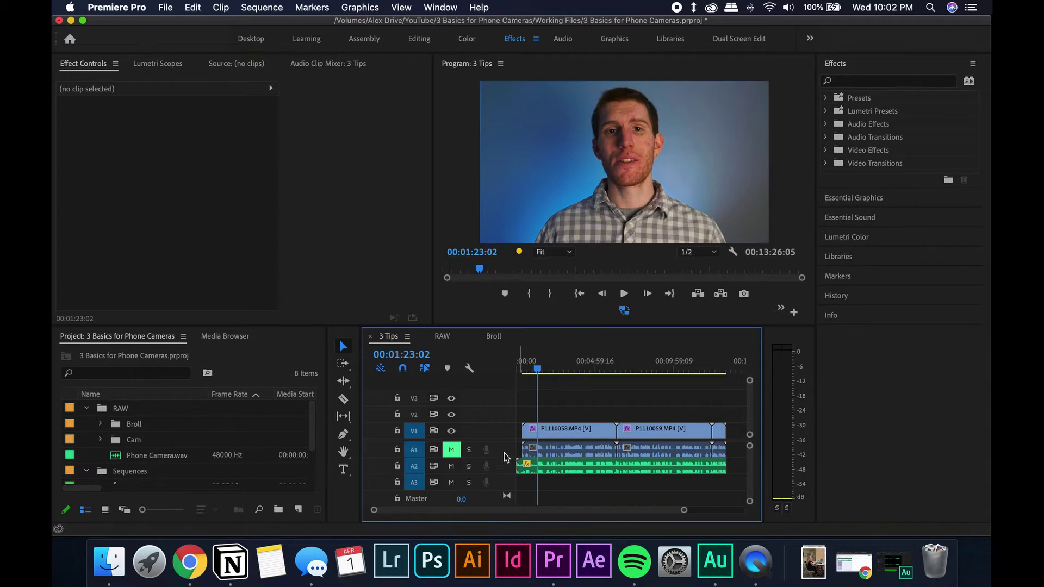
{"action": "left_click", "coordinate": [450, 339]}
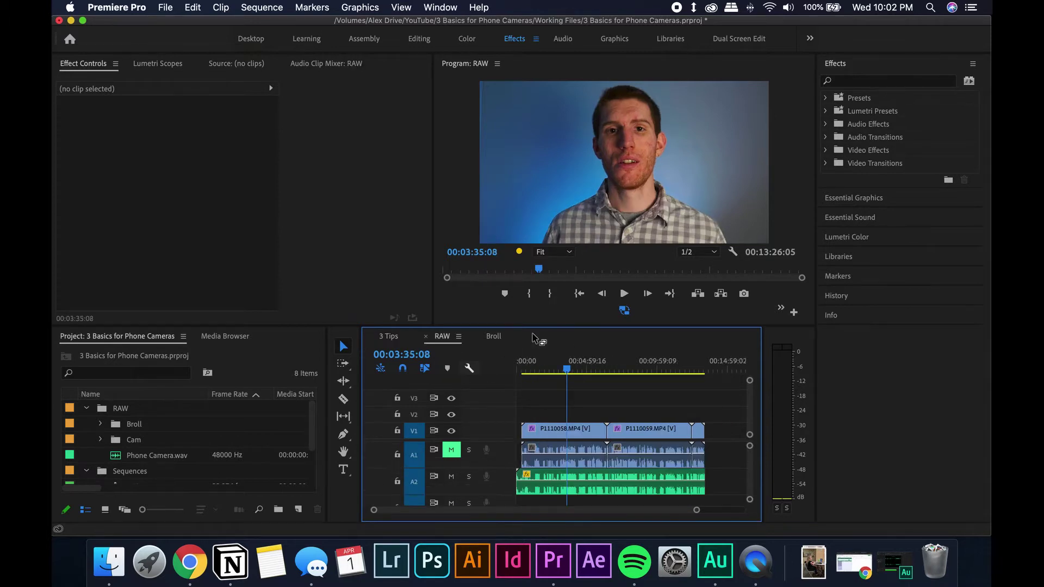
{"action": "left_click_drag", "start_coordinate": [557, 366], "coordinate": [554, 368]}
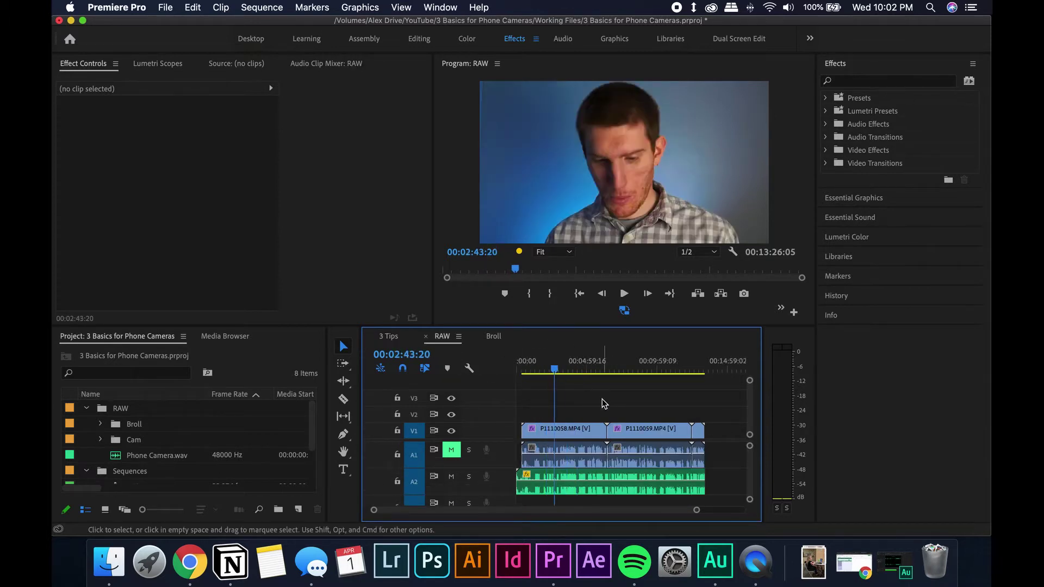
{"action": "left_click", "coordinate": [548, 368]}
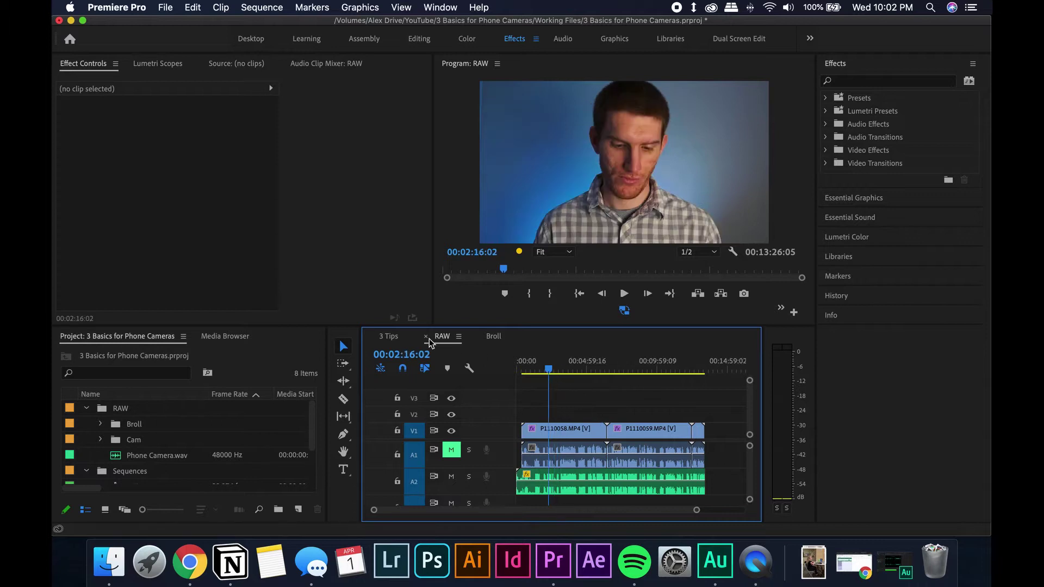
{"action": "left_click", "coordinate": [426, 337]}
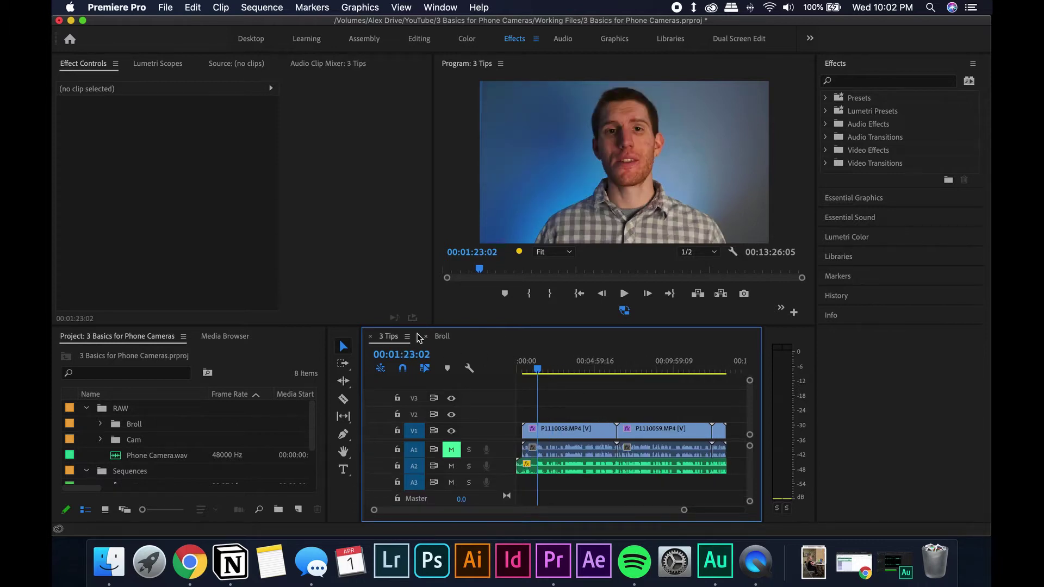
- Collapse the Sequences bin, mute the Broll sequence's A1 track, and return to 3 Tips
{"action": "scroll", "coordinate": [180, 454], "scroll_direction": "down", "scroll_amount": 3}
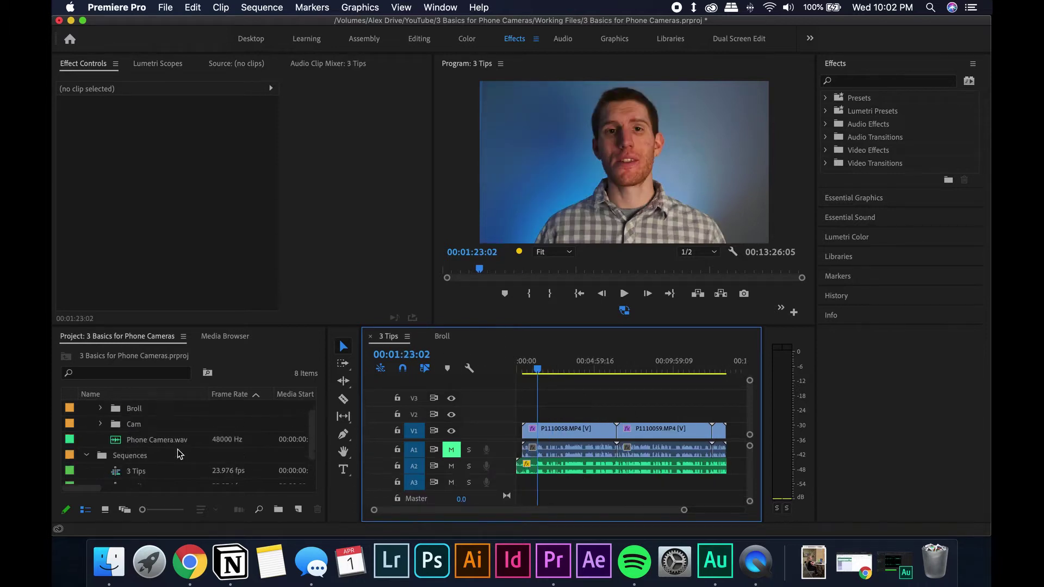
{"action": "left_click", "coordinate": [87, 423]}
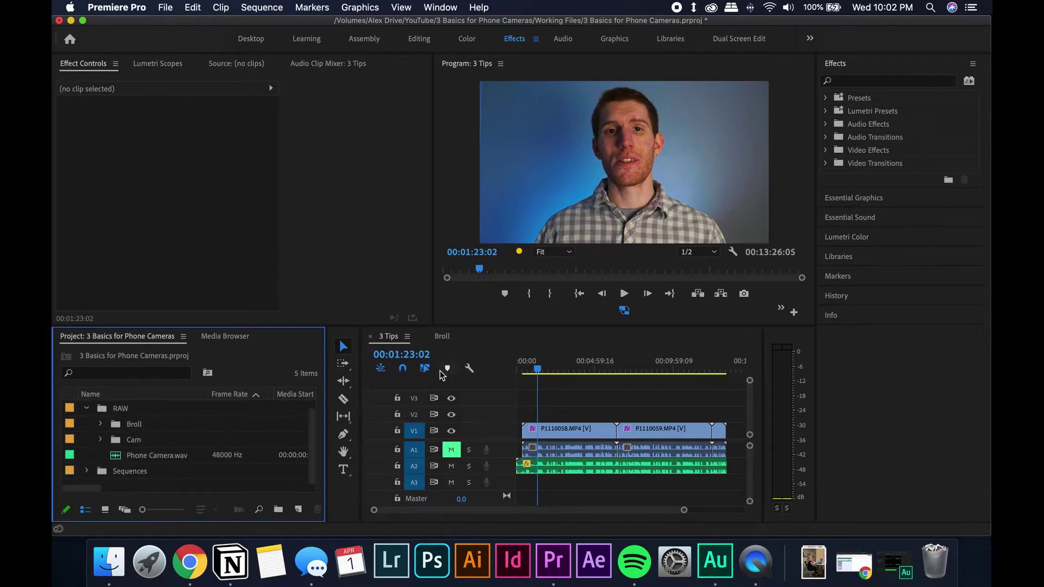
{"action": "left_click", "coordinate": [442, 336]}
{"action": "left_click_drag", "start_coordinate": [570, 375], "coordinate": [520, 373]}
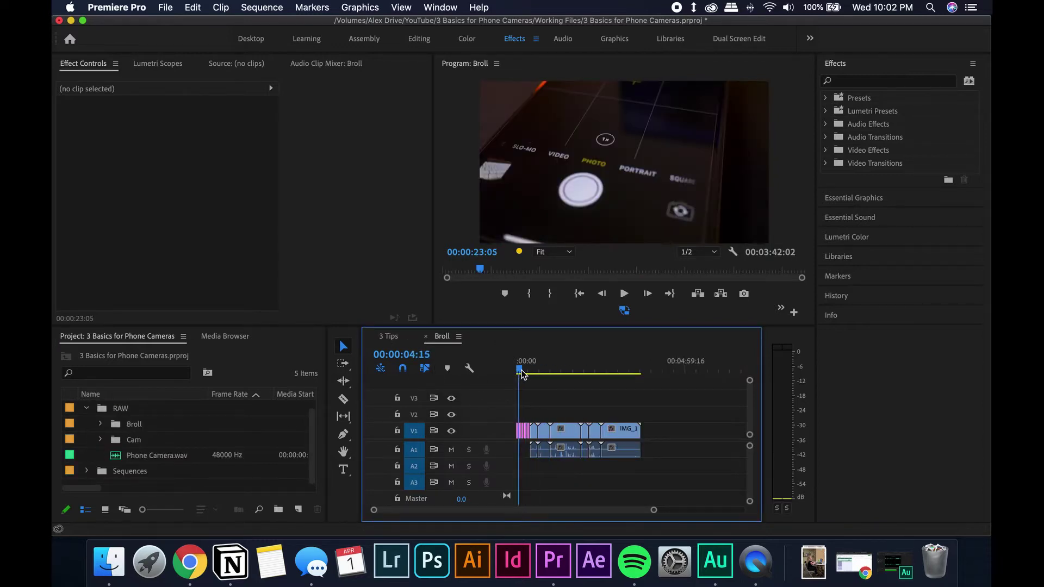
{"action": "left_click", "coordinate": [452, 450]}
{"action": "left_click_drag", "start_coordinate": [547, 372], "coordinate": [574, 373]}
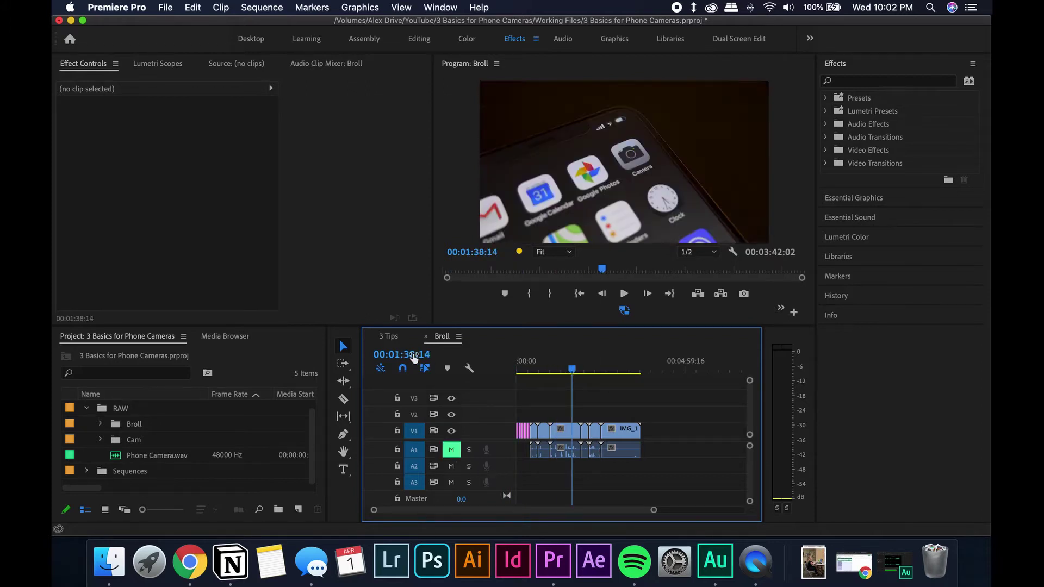
{"action": "left_click", "coordinate": [389, 336]}
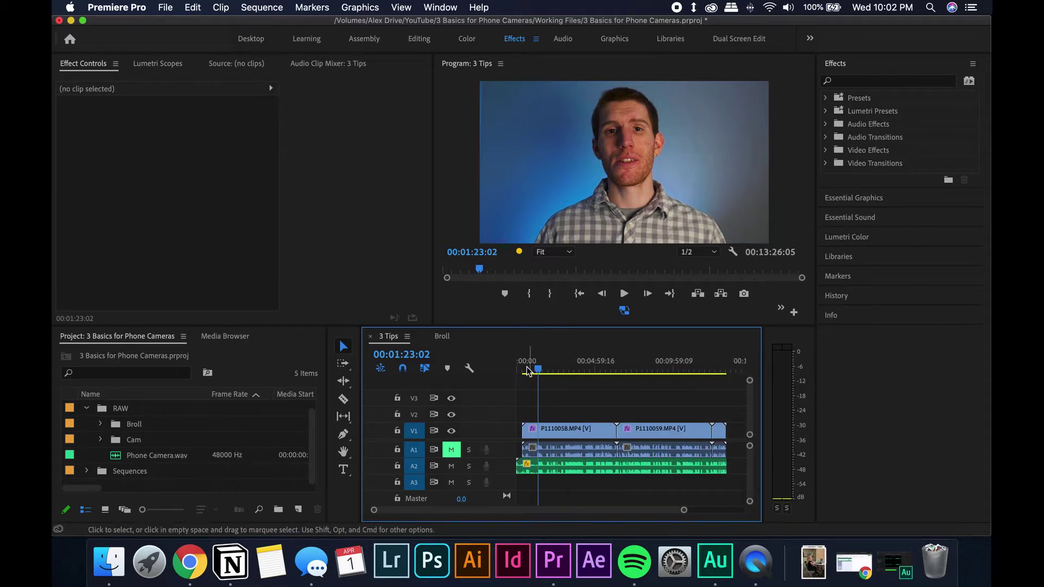
{"action": "left_click_drag", "start_coordinate": [535, 369], "coordinate": [528, 368]}
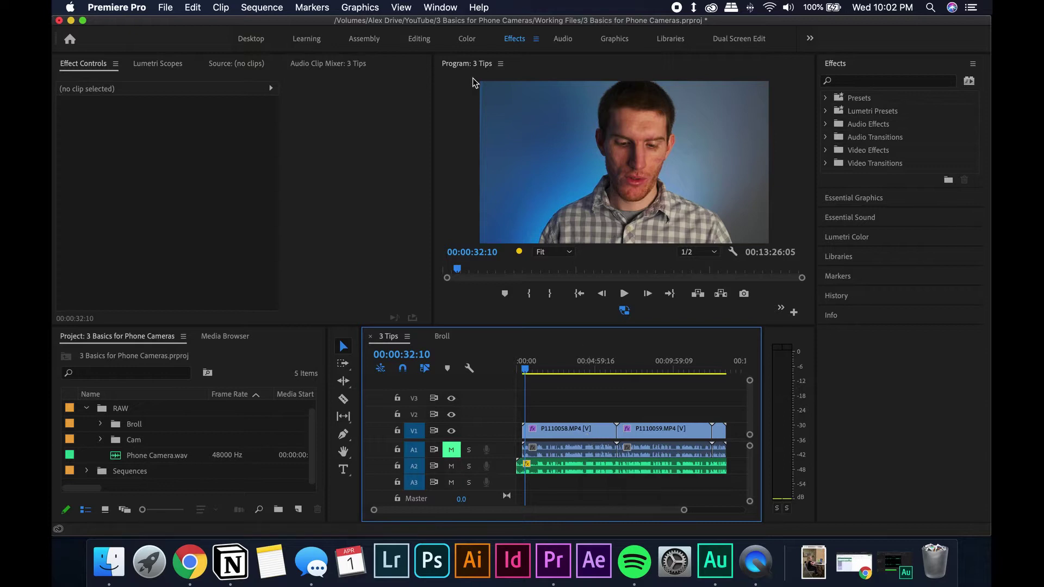
- Switch to the Editing workspace and enlarge the A1/A2 audio tracks
{"action": "key", "text": "alt+shift+0"}
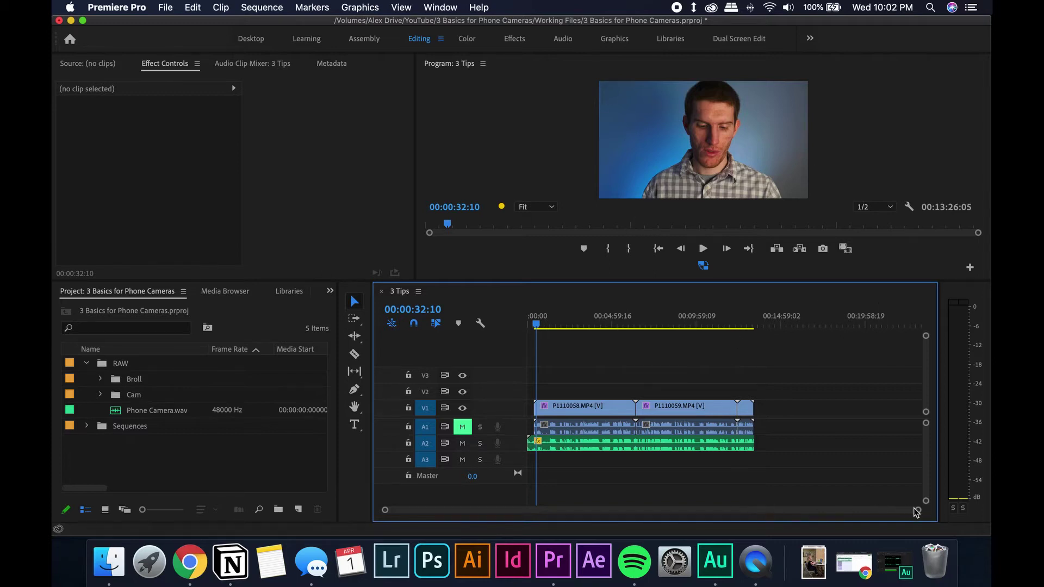
{"action": "left_click_drag", "start_coordinate": [917, 511], "coordinate": [690, 496]}
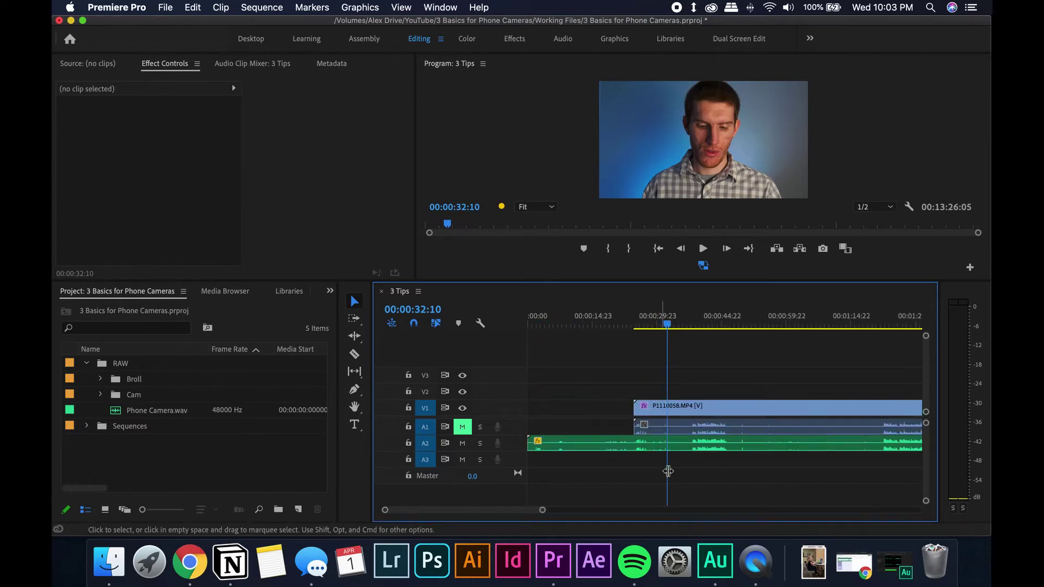
{"action": "left_click_drag", "start_coordinate": [926, 503], "coordinate": [925, 492]}
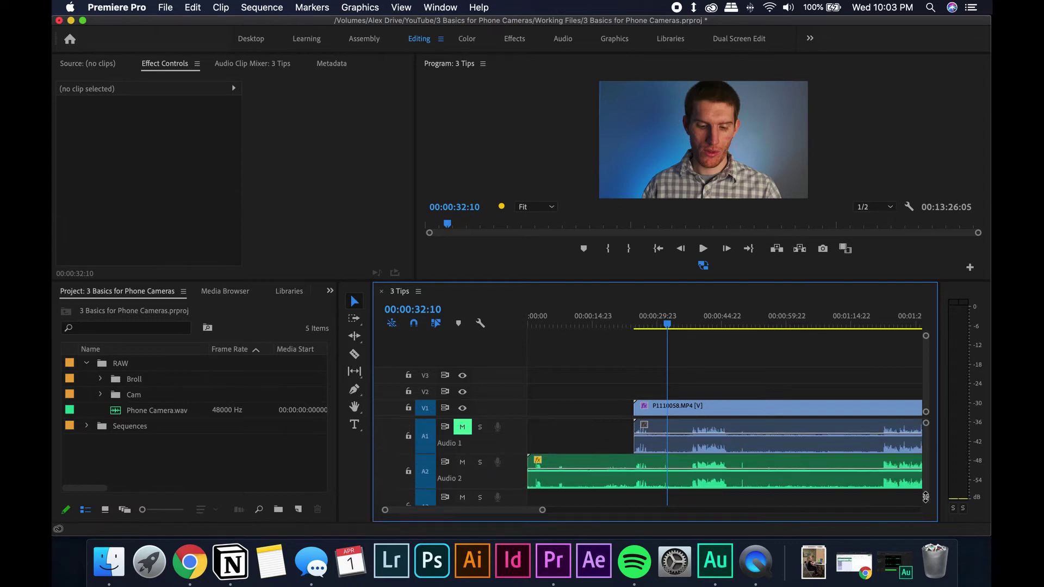
- Play and scrub the talking-head clip to park the playhead at 00:00:38:03
{"action": "scroll", "coordinate": [656, 450], "scroll_direction": "right", "scroll_amount": 2}
{"action": "scroll", "coordinate": [656, 450], "scroll_direction": "right", "scroll_amount": 1}
{"action": "left_click_drag", "start_coordinate": [598, 327], "coordinate": [788, 333]}
{"action": "key", "text": "XF86AudioRaiseVolume"}
{"action": "left_click", "coordinate": [619, 325]}
{"action": "key", "text": "space"}
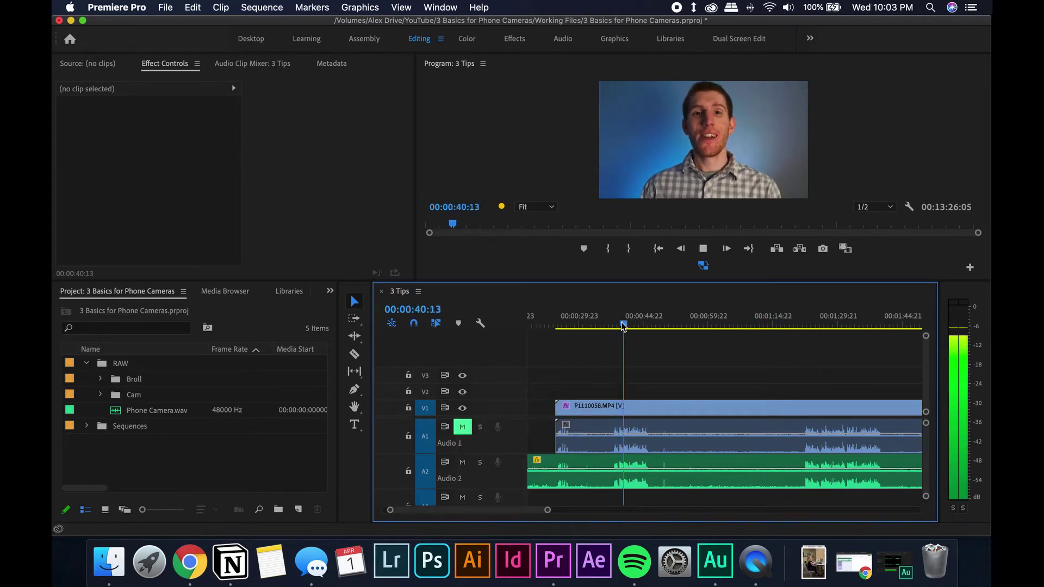
{"action": "left_click", "coordinate": [618, 326]}
{"action": "left_click_drag", "start_coordinate": [618, 326], "coordinate": [613, 326]}
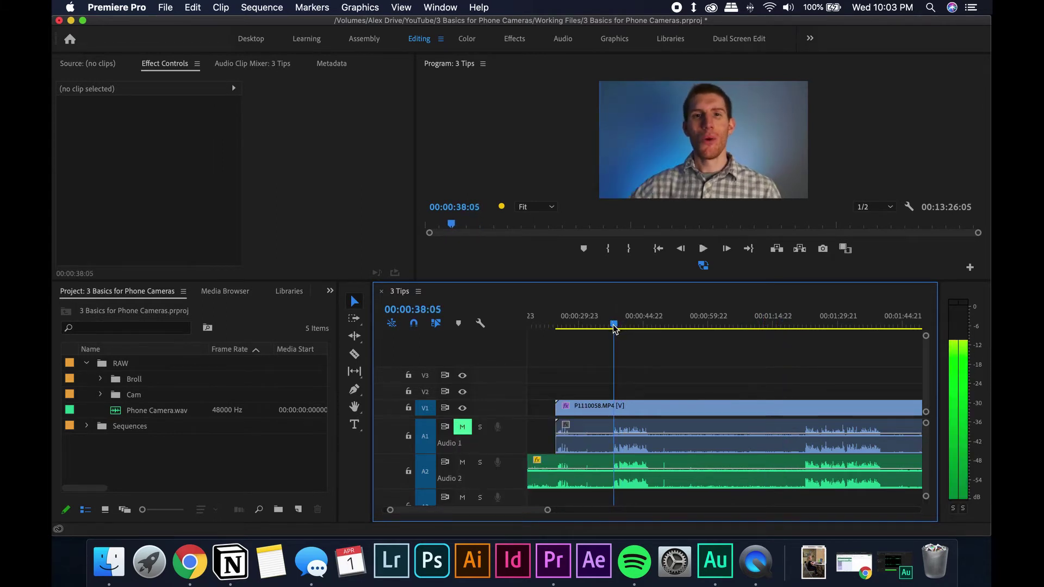
{"action": "left_click_drag", "start_coordinate": [543, 508], "coordinate": [487, 510]}
{"action": "mouse_move", "coordinate": [725, 324]}
{"action": "left_mouse_down"}
{"action": "mouse_move", "coordinate": [715, 324]}
{"action": "mouse_move", "coordinate": [726, 322]}
{"action": "left_mouse_up"}
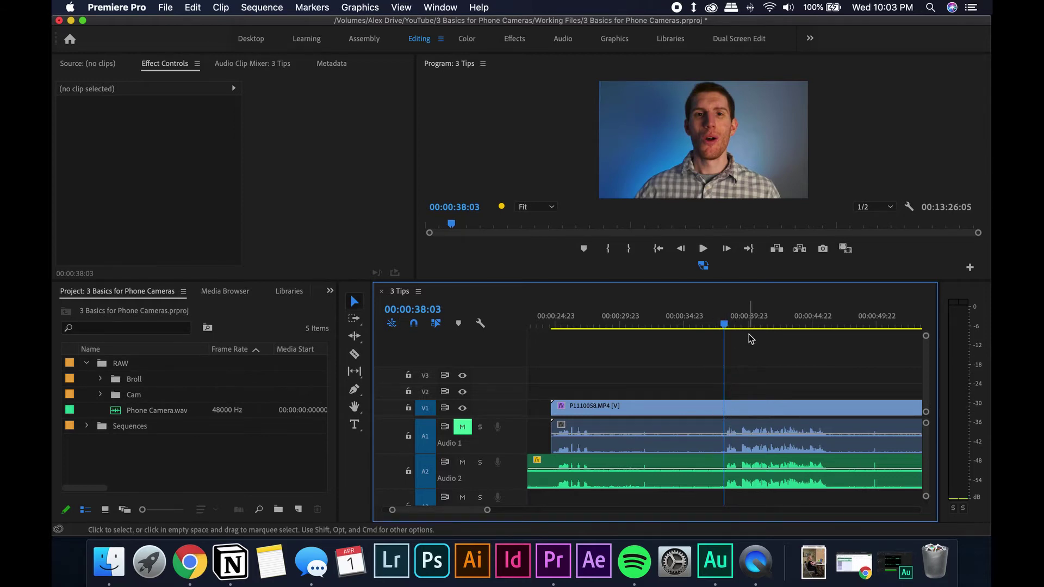
- Razor-cut the camera clip and its audio across all tracks at 00:00:38:03
{"action": "key", "text": "c"}
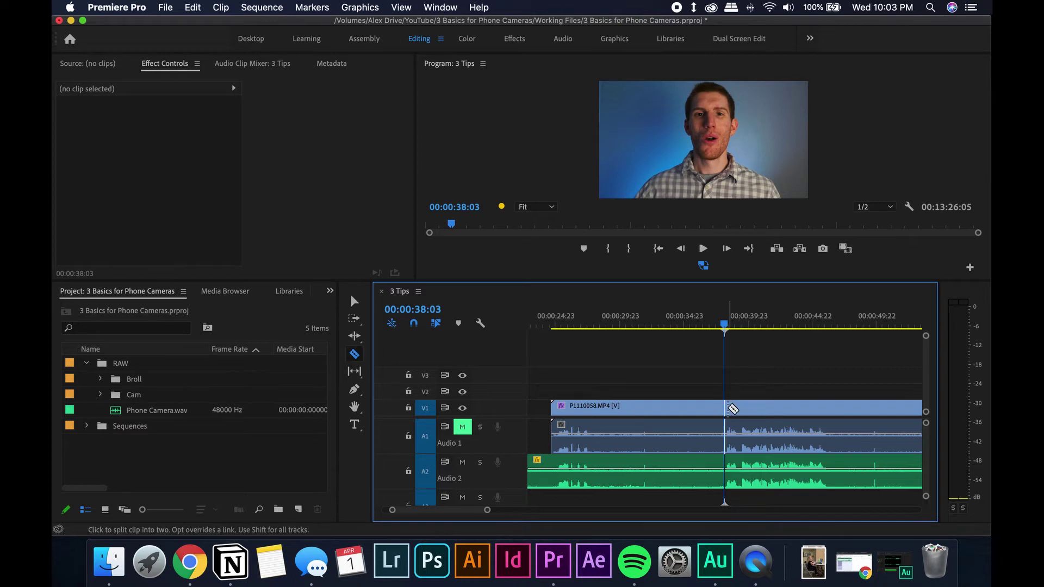
{"action": "key", "text": "shift"}
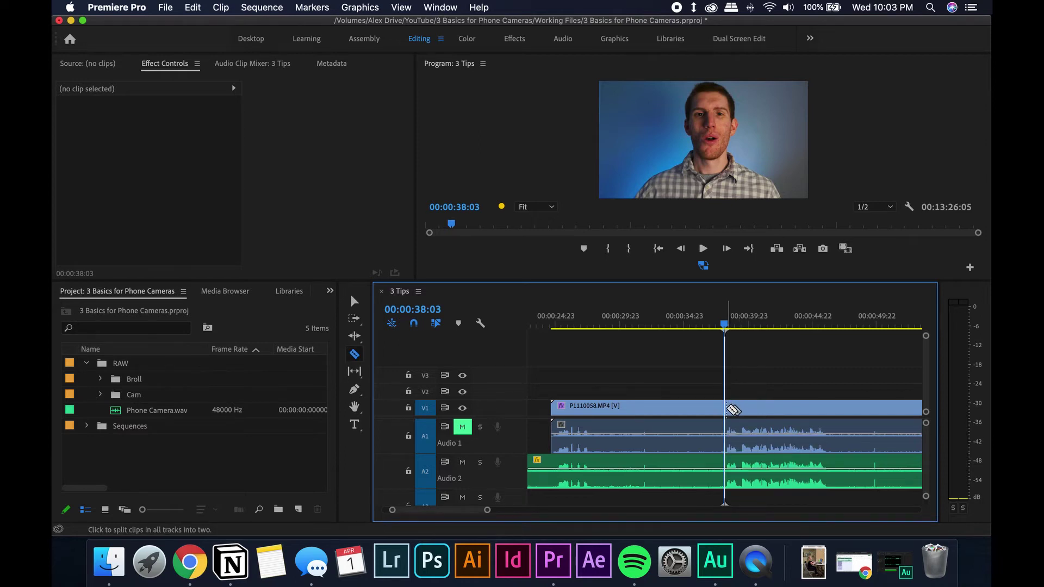
{"action": "left_click", "coordinate": [729, 408], "text": "shift"}
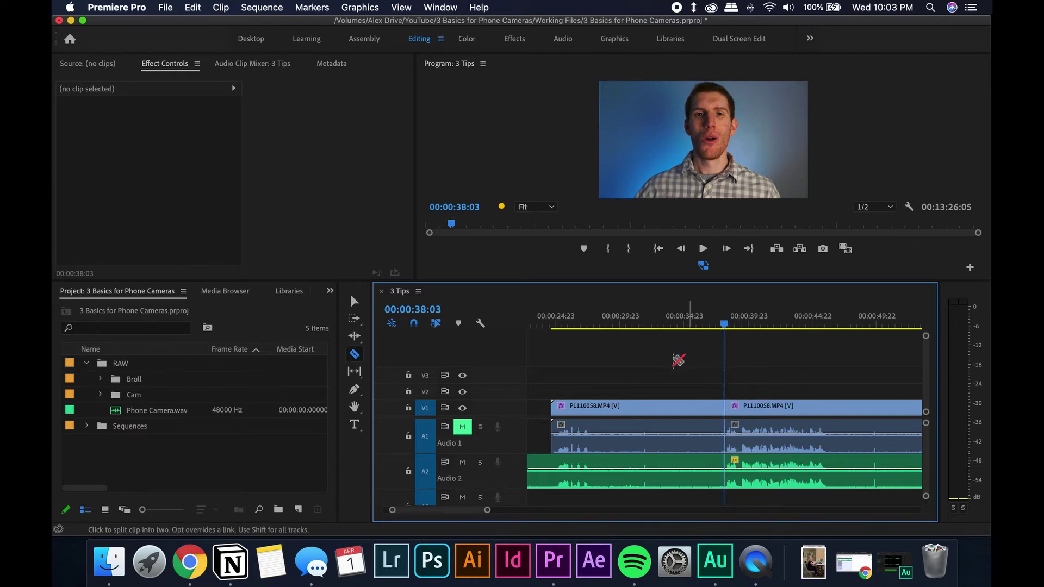
{"action": "key", "text": "v"}
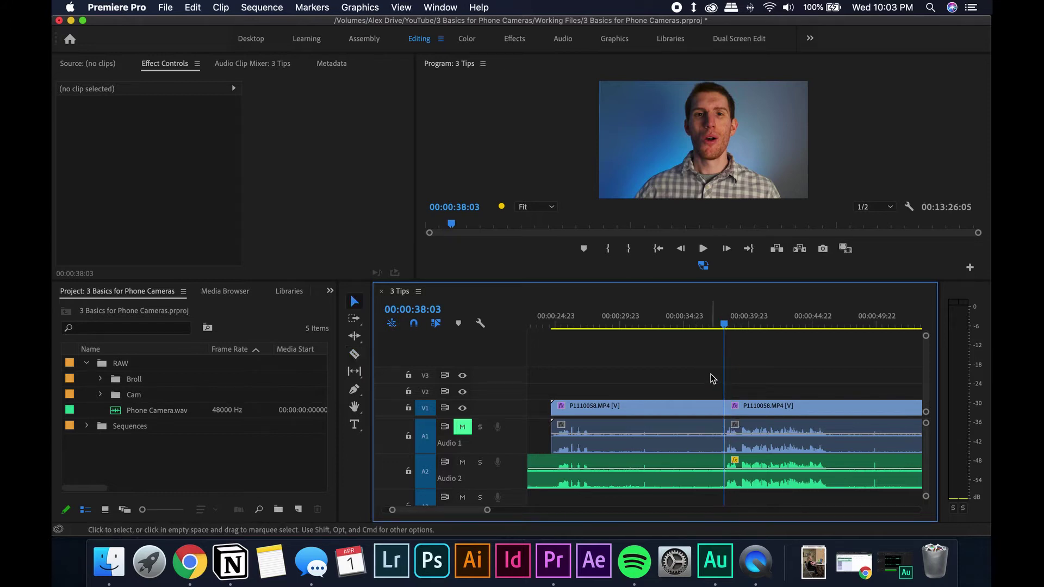
{"action": "key", "text": "c"}
{"action": "key", "text": "c"}
{"action": "key", "text": "v"}
{"action": "key", "text": "c"}
{"action": "key", "text": "v"}
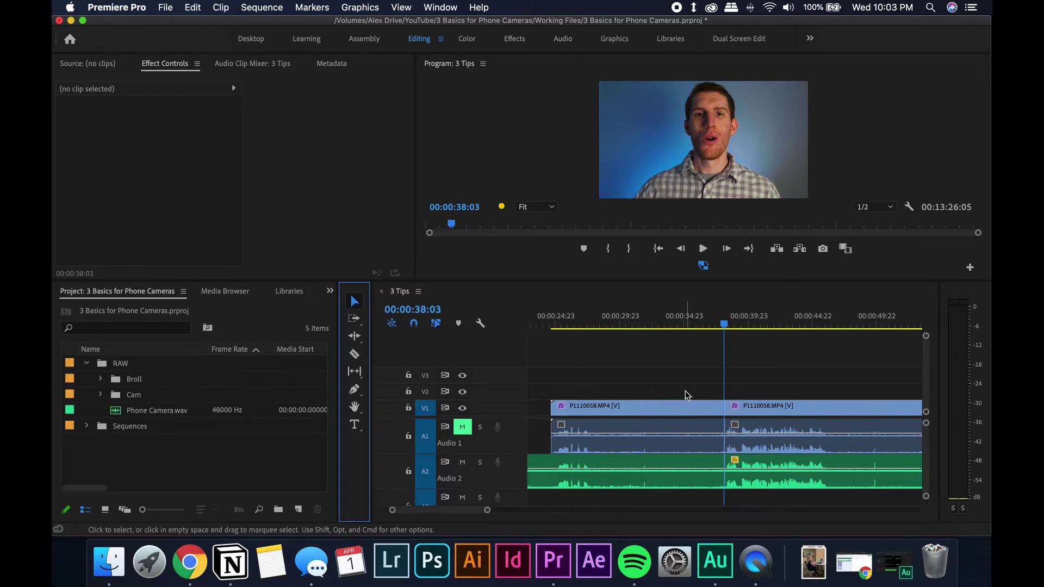
- Delete the clip pieces before the cut and ripple-delete the leftover gap
{"action": "left_click_drag", "start_coordinate": [715, 386], "coordinate": [686, 479]}
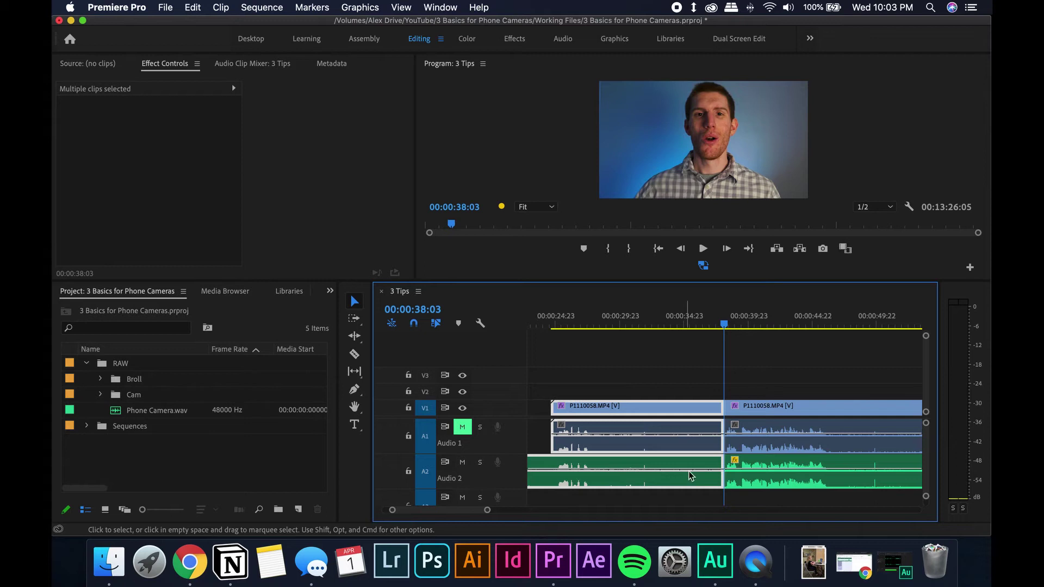
{"action": "key", "text": "Delete"}
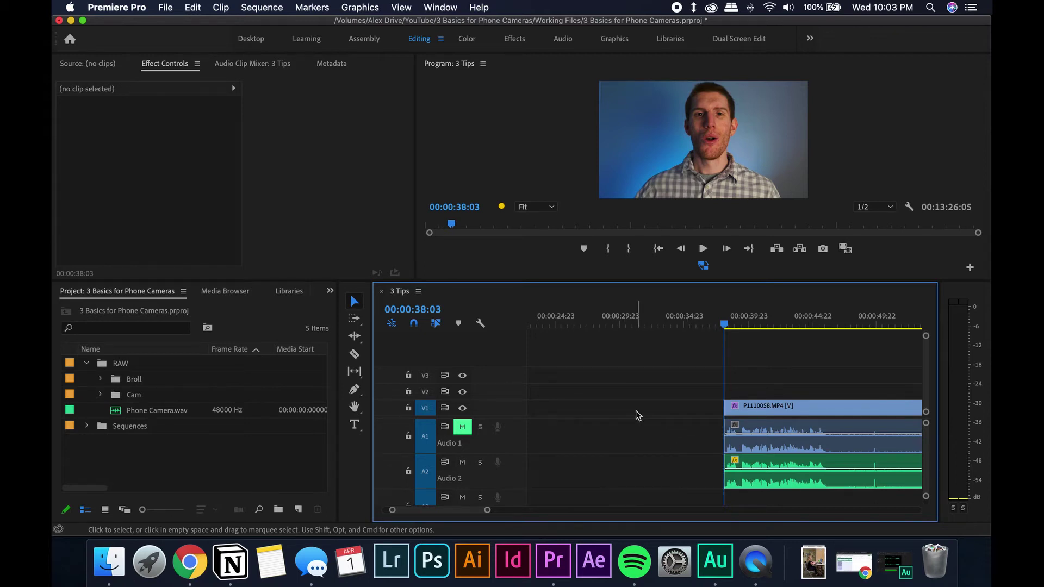
{"action": "left_click", "coordinate": [635, 410]}
{"action": "key", "text": "Delete"}
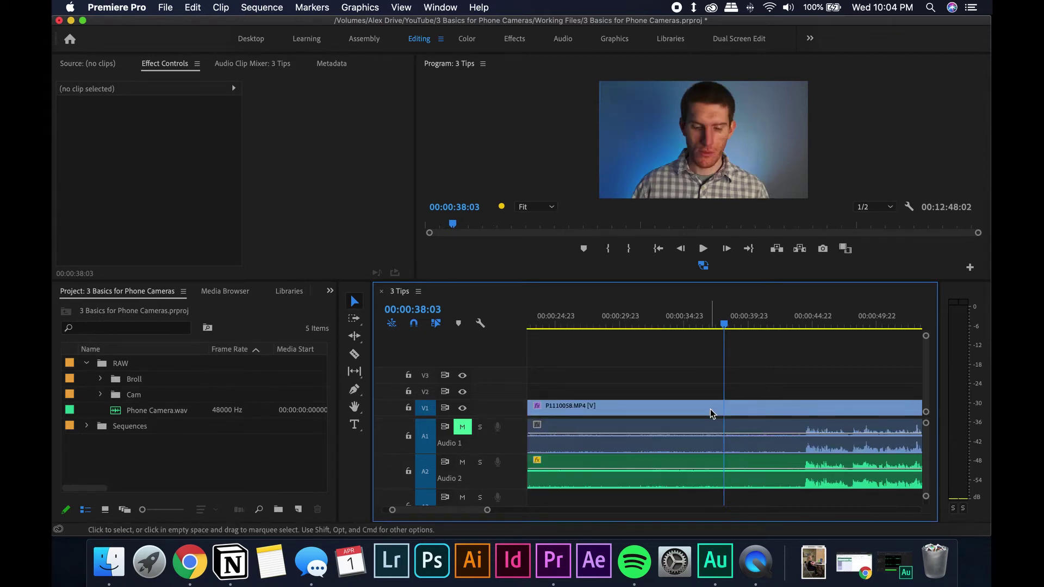
{"action": "scroll", "coordinate": [648, 387], "scroll_direction": "left", "scroll_amount": 5}
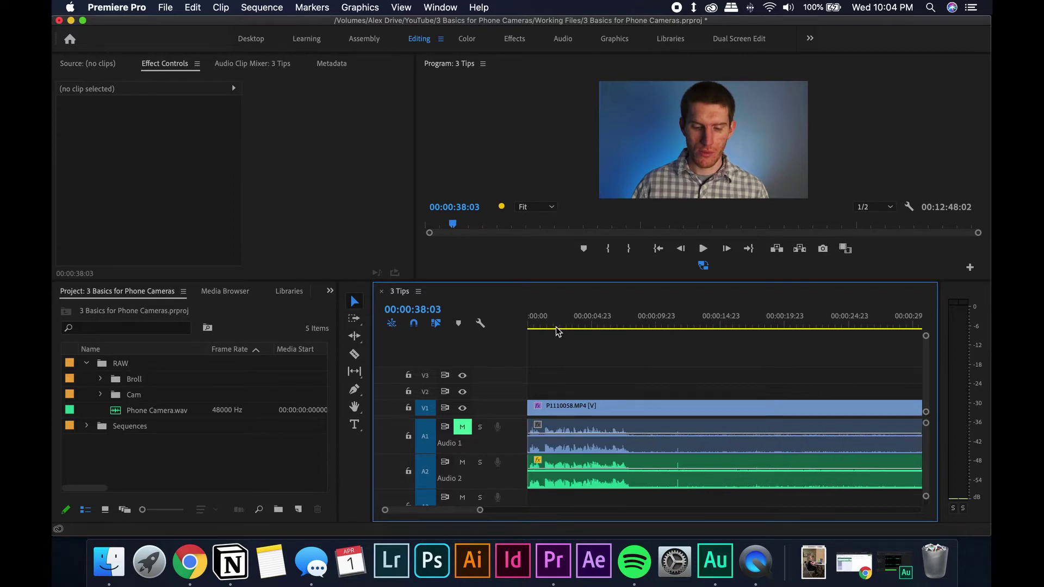
- Play the opening from the start and razor-cut the clip at 00:00:08:01
{"action": "mouse_move", "coordinate": [525, 318]}
{"action": "left_mouse_down"}
{"action": "mouse_move", "coordinate": [559, 318]}
{"action": "mouse_move", "coordinate": [528, 318]}
{"action": "left_mouse_up"}
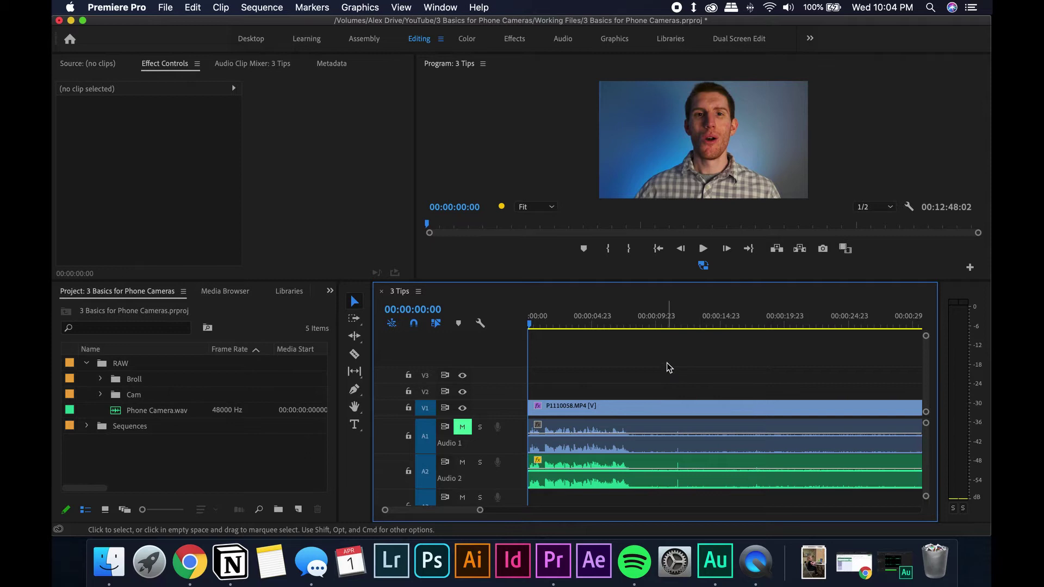
{"action": "key", "text": "space"}
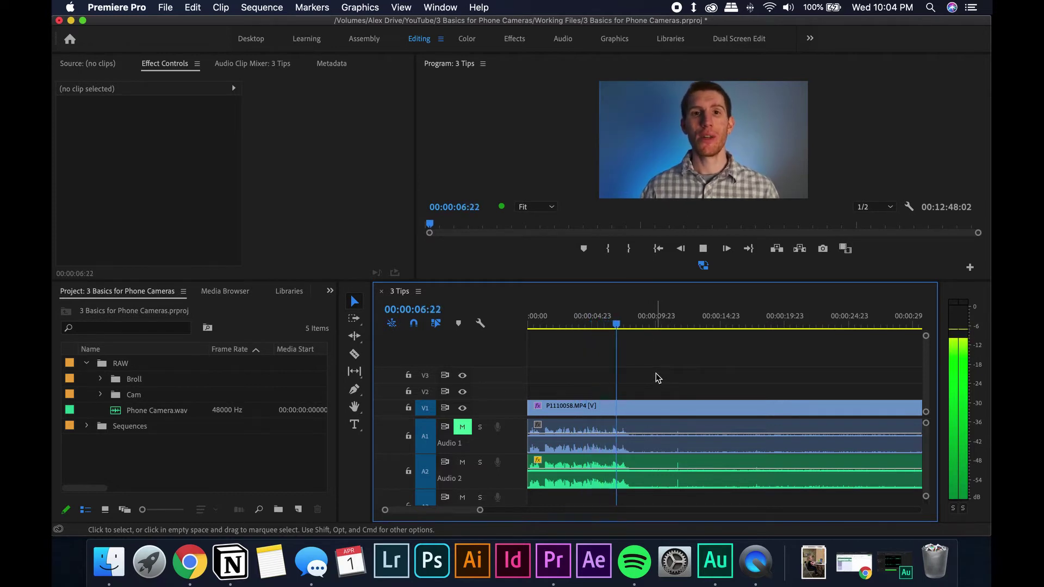
{"action": "key", "text": "space"}
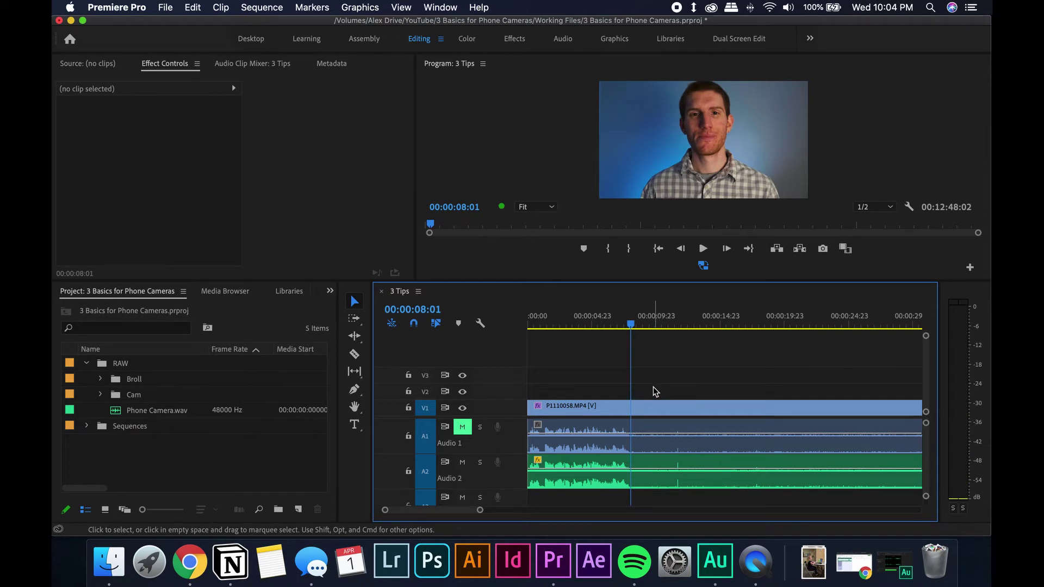
{"action": "key", "text": "c"}
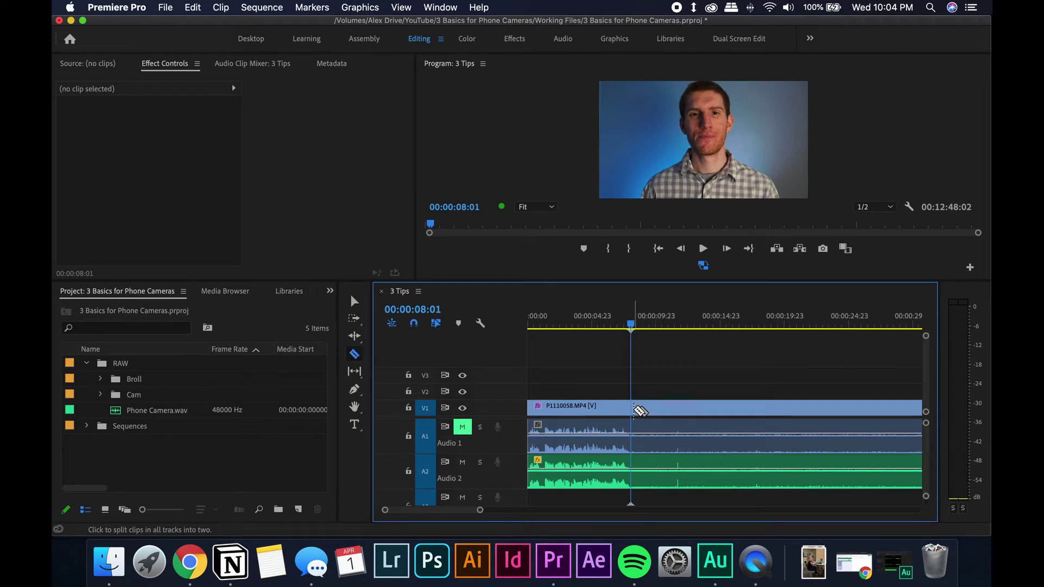
{"action": "left_click", "coordinate": [633, 411], "text": "shift"}
- Scrub and play from about 00:00:44:08 to find the next cut point
{"action": "left_click_drag", "start_coordinate": [641, 326], "coordinate": [886, 336]}
{"action": "scroll", "coordinate": [806, 392], "scroll_direction": "down", "scroll_amount": 10}
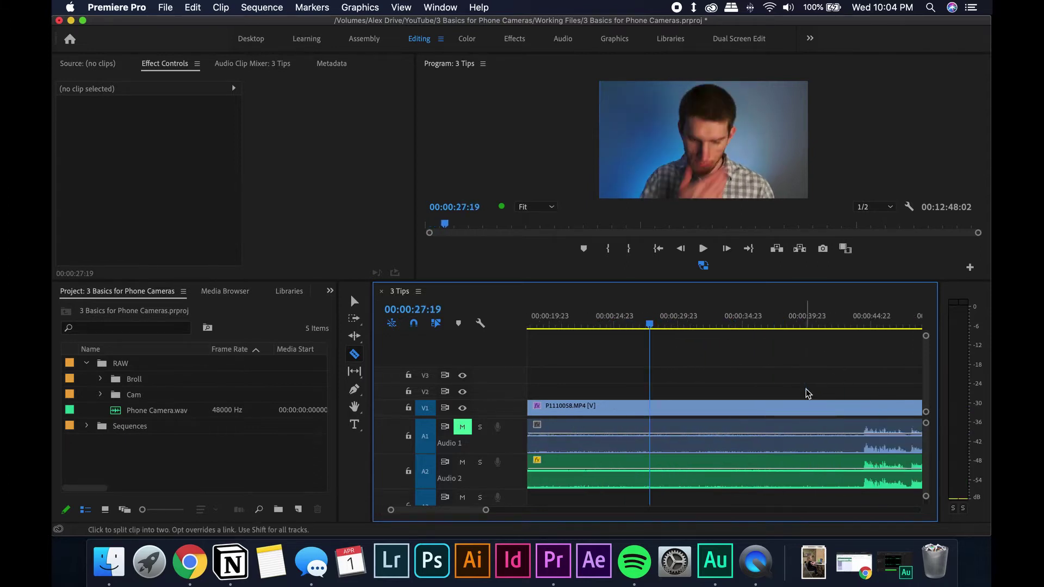
{"action": "scroll", "coordinate": [808, 392], "scroll_direction": "down", "scroll_amount": 3}
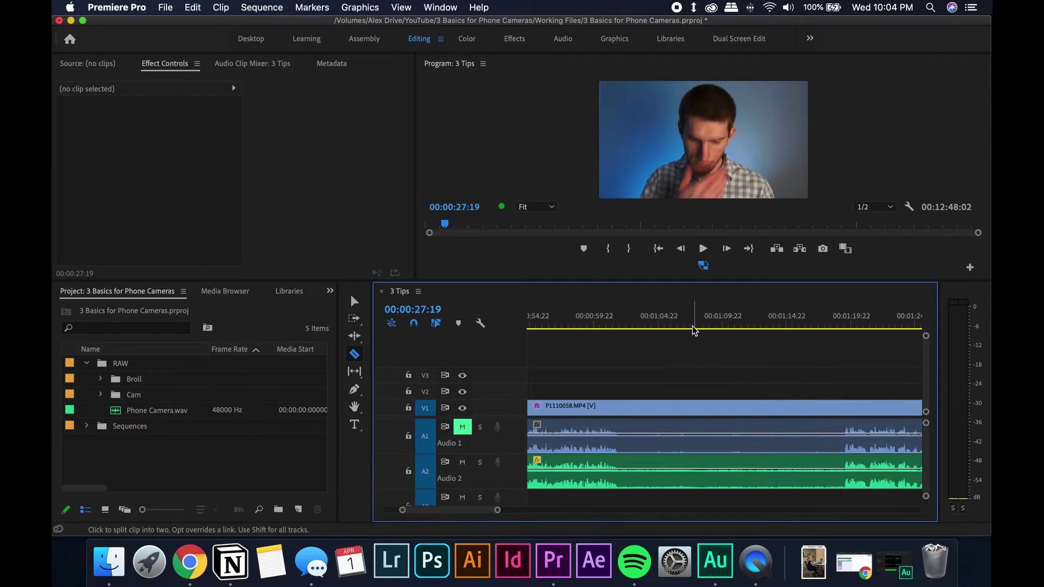
{"action": "scroll", "coordinate": [694, 330], "scroll_direction": "up", "scroll_amount": 9}
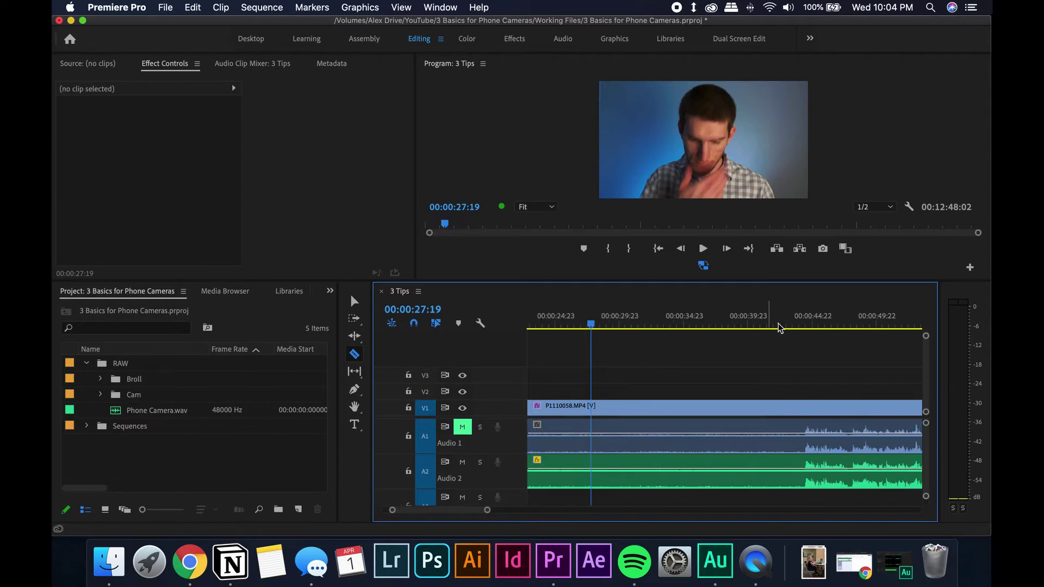
{"action": "left_click_drag", "start_coordinate": [791, 326], "coordinate": [808, 324]}
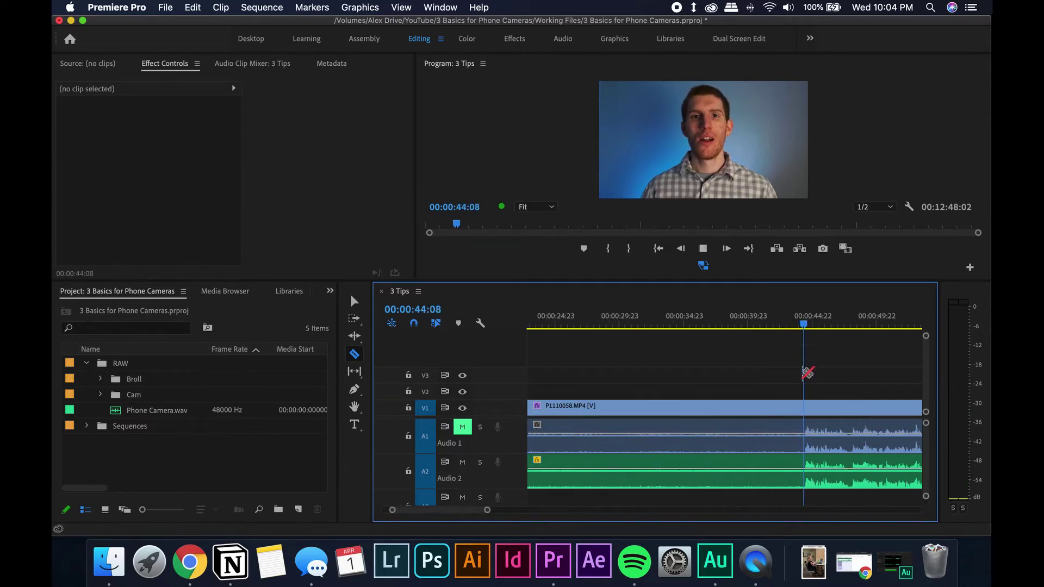
{"action": "key", "text": "space"}
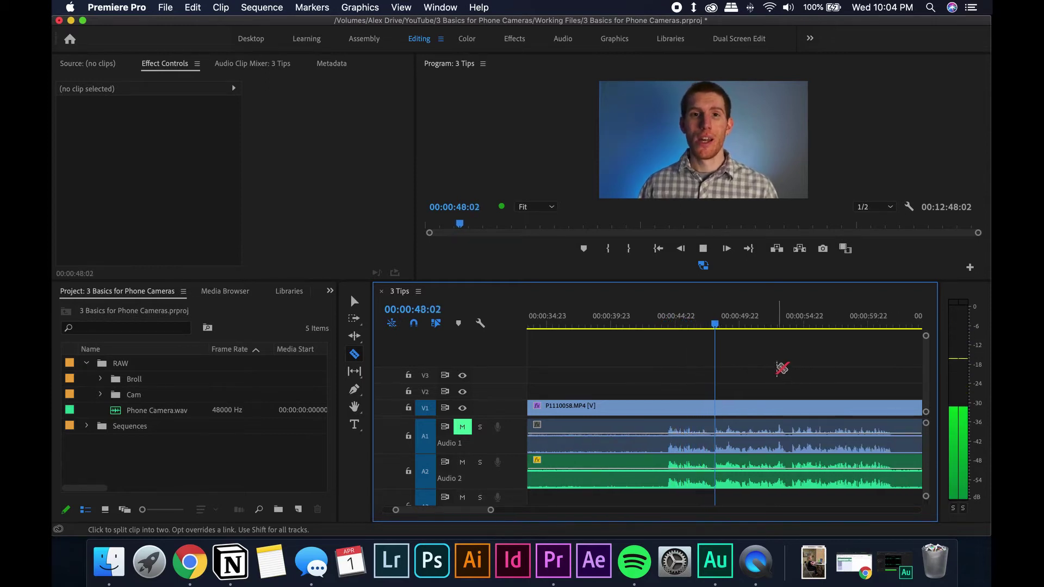
{"action": "key", "text": "space"}
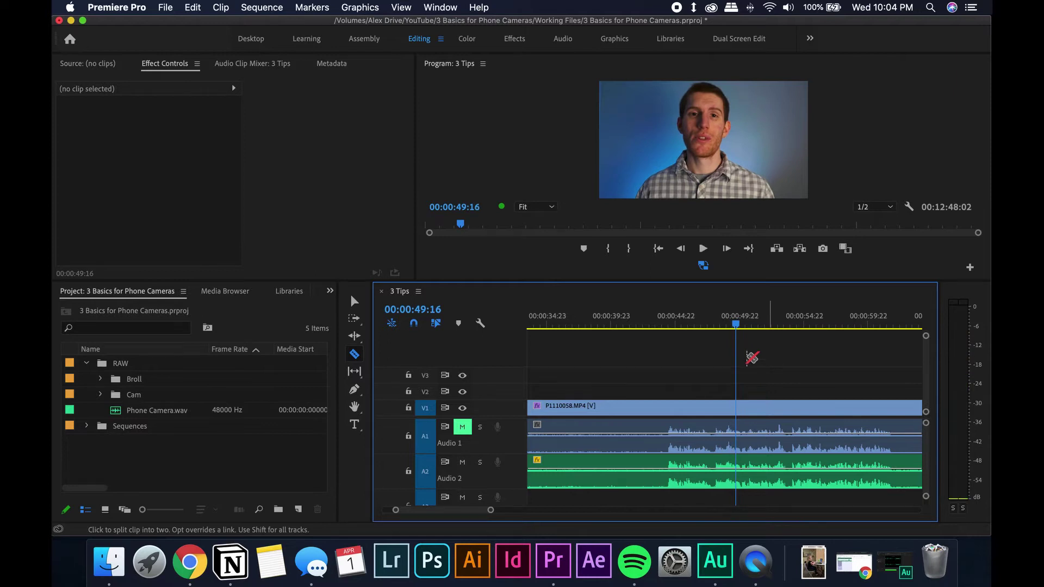
- Cut the clip at 00:00:44:11 and delete the middle section with its audio
{"action": "left_click", "coordinate": [669, 324]}
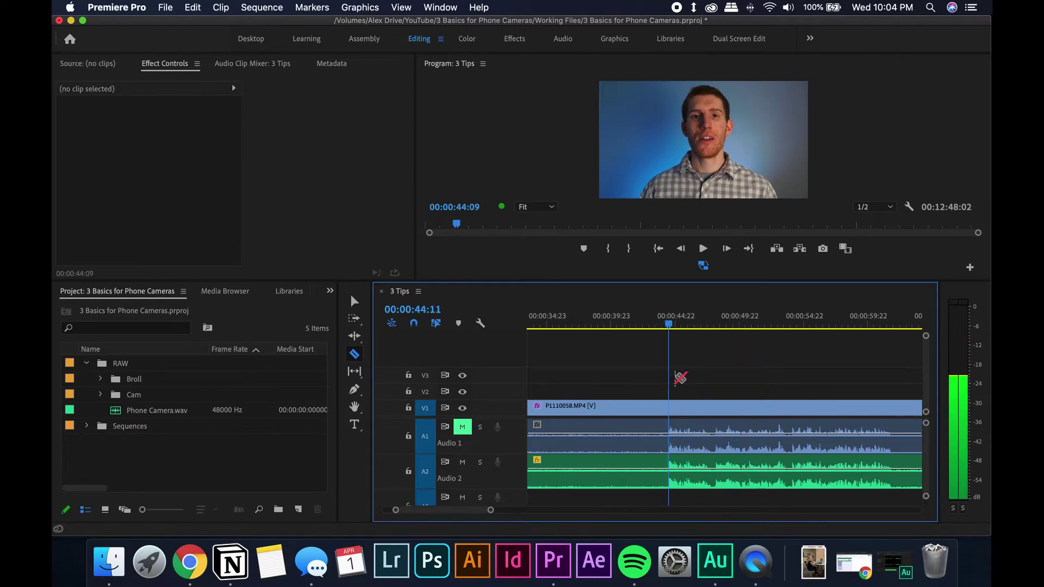
{"action": "left_click", "coordinate": [669, 407]}
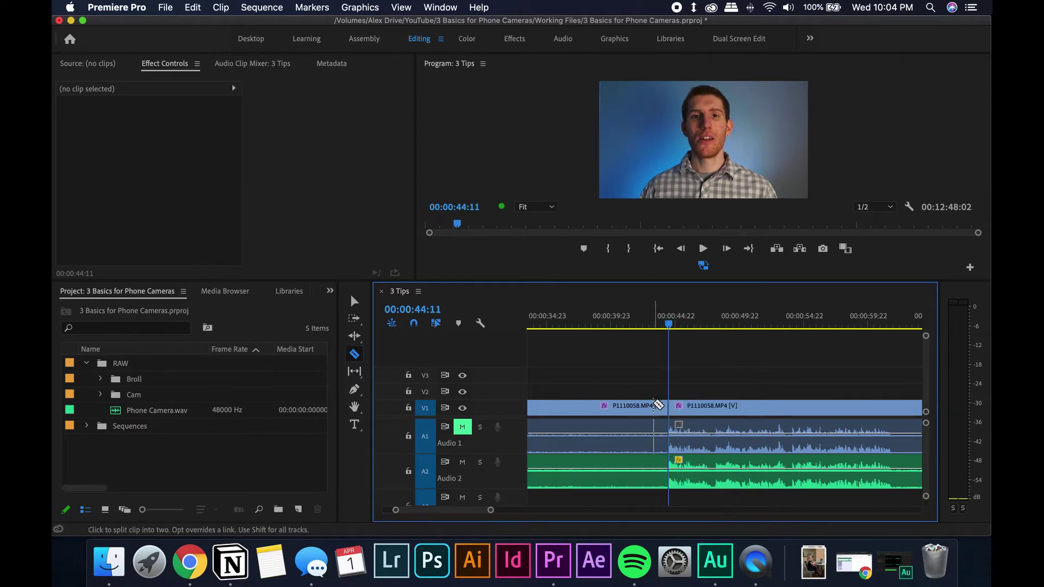
{"action": "key", "text": "v"}
{"action": "left_click_drag", "start_coordinate": [648, 380], "coordinate": [610, 491]}
{"action": "left_click_drag", "start_coordinate": [490, 511], "coordinate": [562, 510]}
{"action": "key", "text": "Delete"}
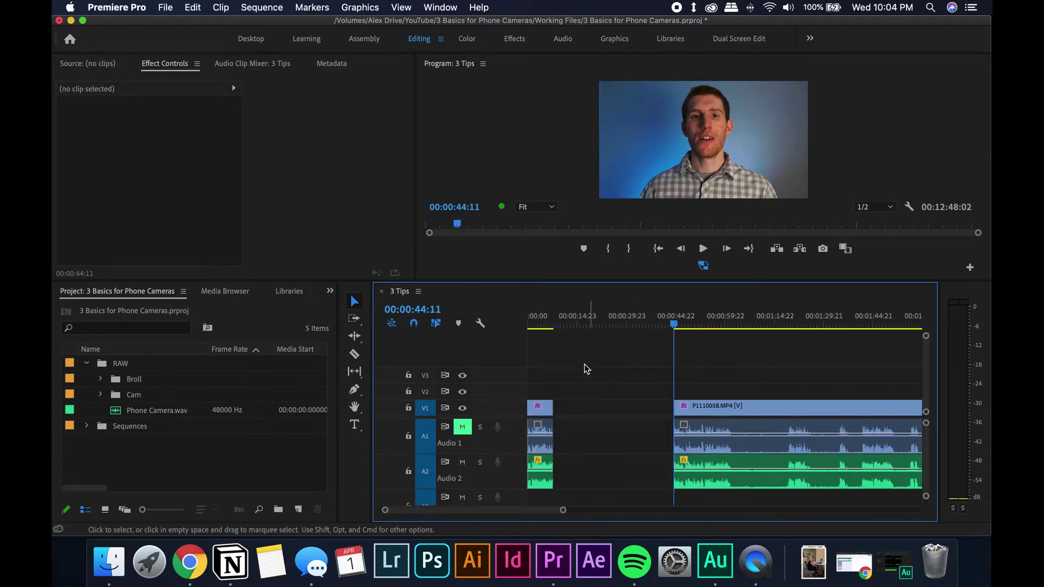
- Slide the later clip and its audio left toward the opening piece, then zoom out
{"action": "left_click_drag", "start_coordinate": [712, 375], "coordinate": [700, 481]}
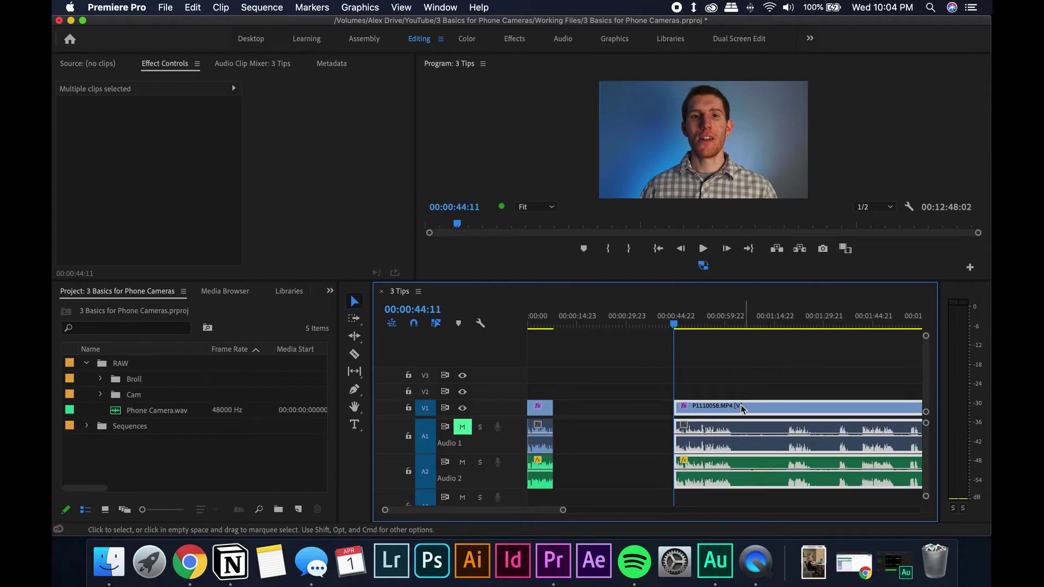
{"action": "left_click_drag", "start_coordinate": [752, 409], "coordinate": [658, 409]}
{"action": "left_click", "coordinate": [553, 323]}
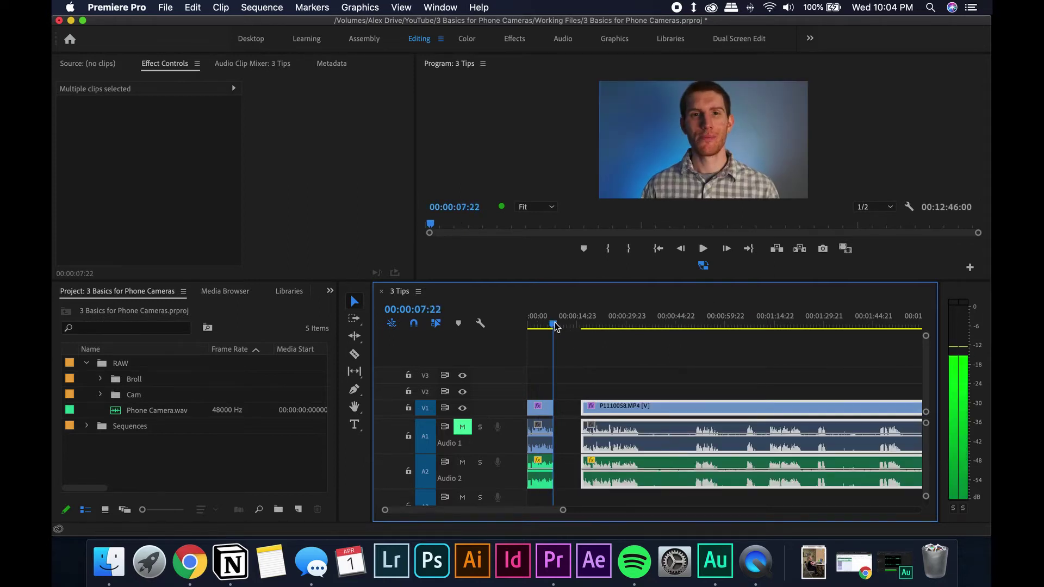
{"action": "left_click", "coordinate": [577, 396]}
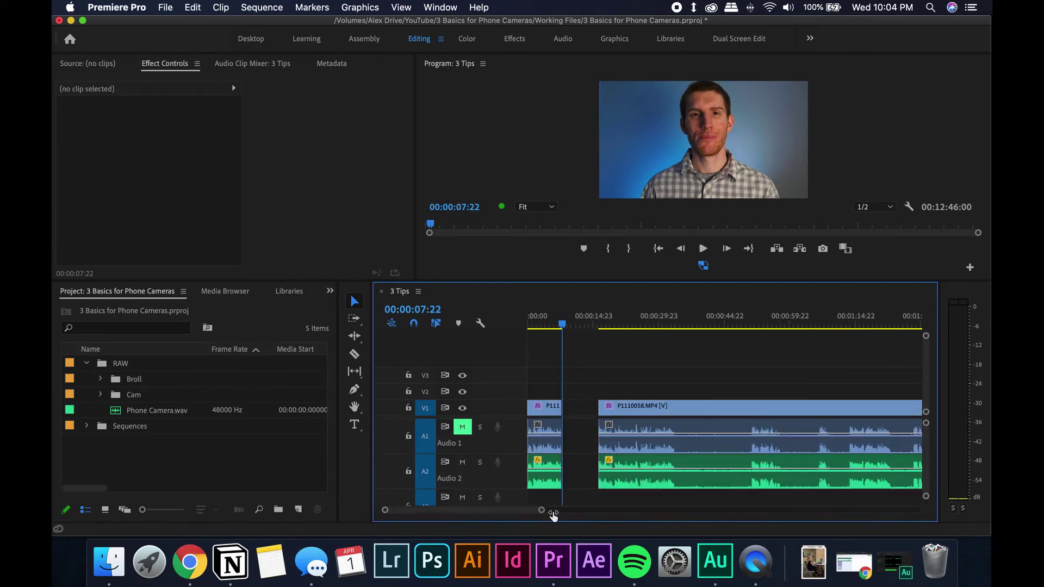
{"action": "left_click_drag", "start_coordinate": [553, 516], "coordinate": [767, 489]}
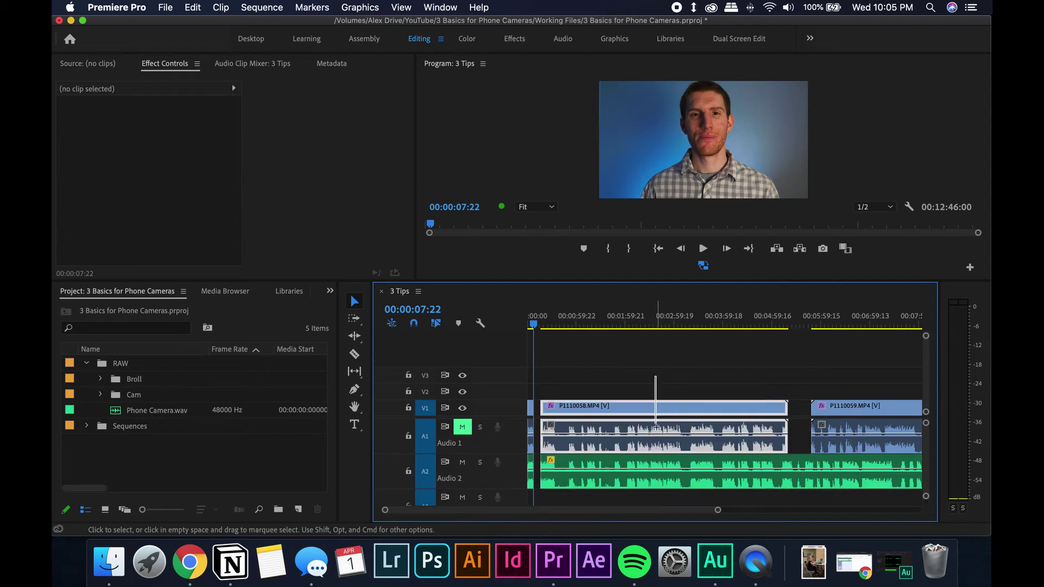
- Try shifting the Phone Camera.wav audio later, then undo the move
{"action": "mouse_move", "coordinate": [656, 428]}
{"action": "left_mouse_down"}
{"action": "mouse_move", "coordinate": [637, 482]}
{"action": "mouse_move", "coordinate": [650, 391]}
{"action": "mouse_move", "coordinate": [648, 430]}
{"action": "left_mouse_up"}
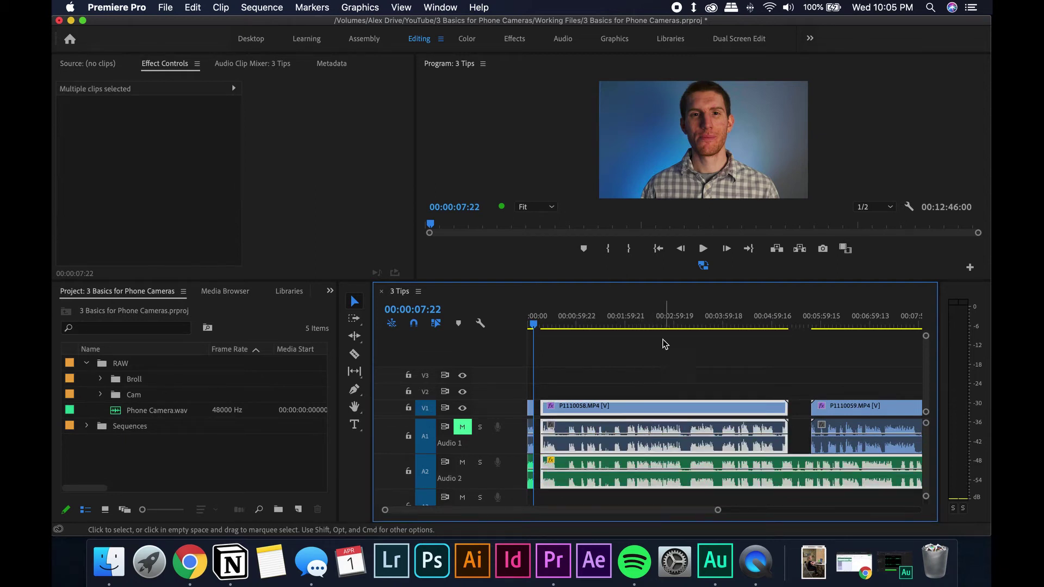
{"action": "left_click_drag", "start_coordinate": [663, 344], "coordinate": [618, 460]}
{"action": "left_click", "coordinate": [650, 385]}
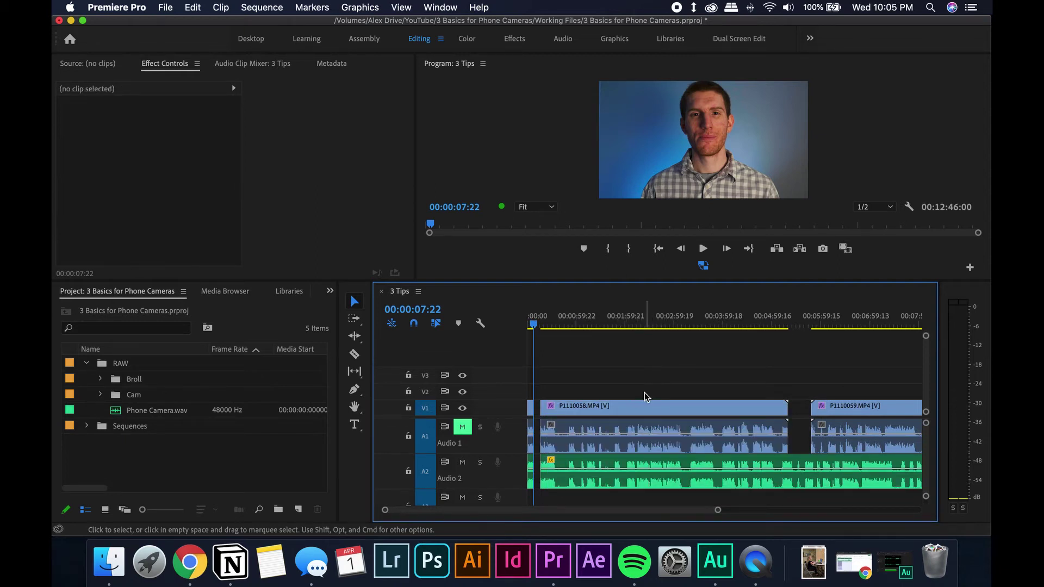
{"action": "left_click", "coordinate": [607, 465]}
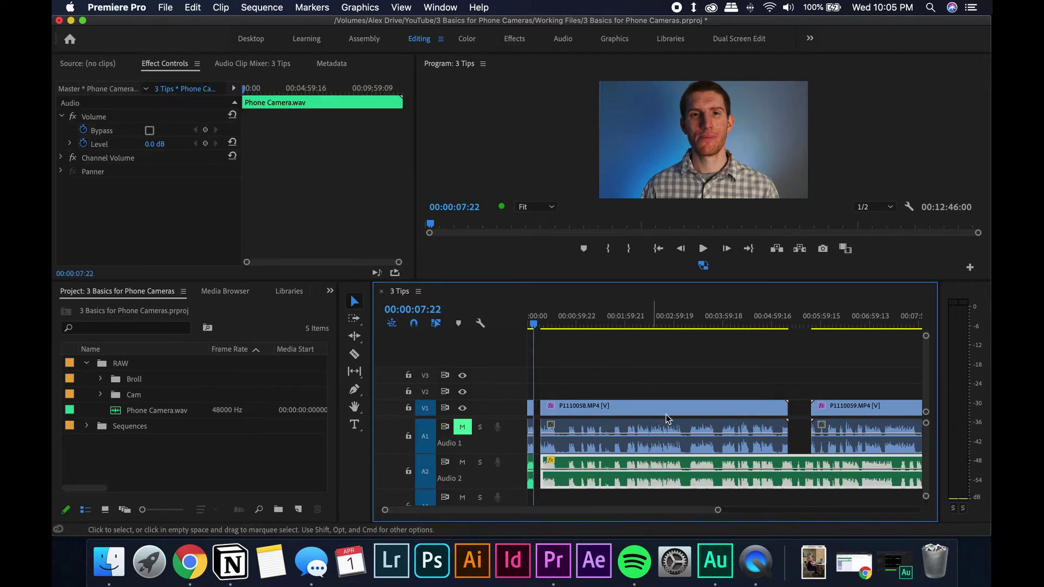
{"action": "left_click", "coordinate": [654, 360]}
{"action": "left_click_drag", "start_coordinate": [656, 457], "coordinate": [738, 460]}
{"action": "left_click", "coordinate": [702, 363]}
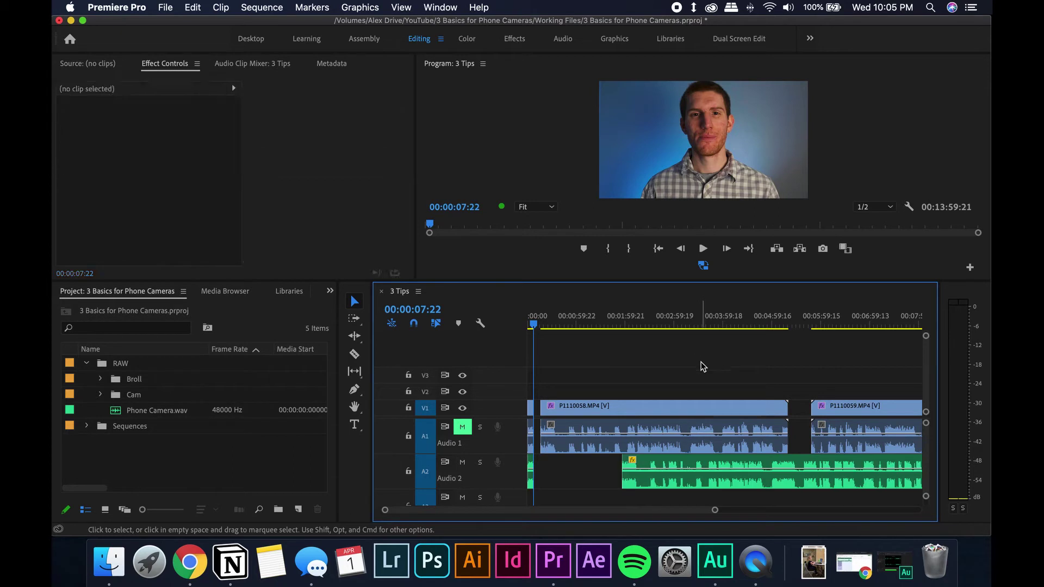
{"action": "key", "text": "super+z"}
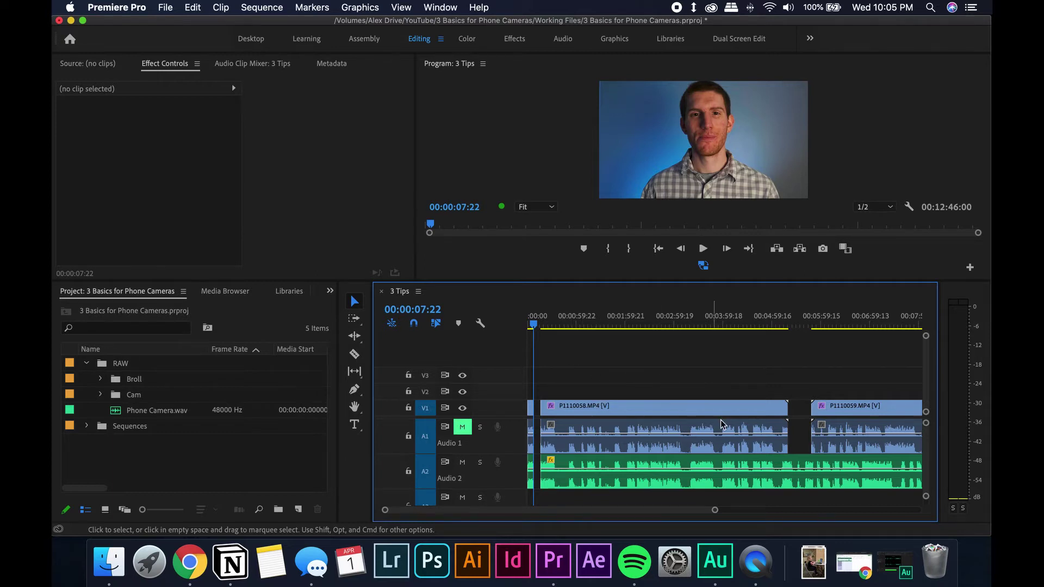
- Ripple-delete the gap between P1110058 and P1110059, shortening the sequence to 12:19:23
{"action": "scroll", "coordinate": [751, 416], "scroll_direction": "right", "scroll_amount": 5}
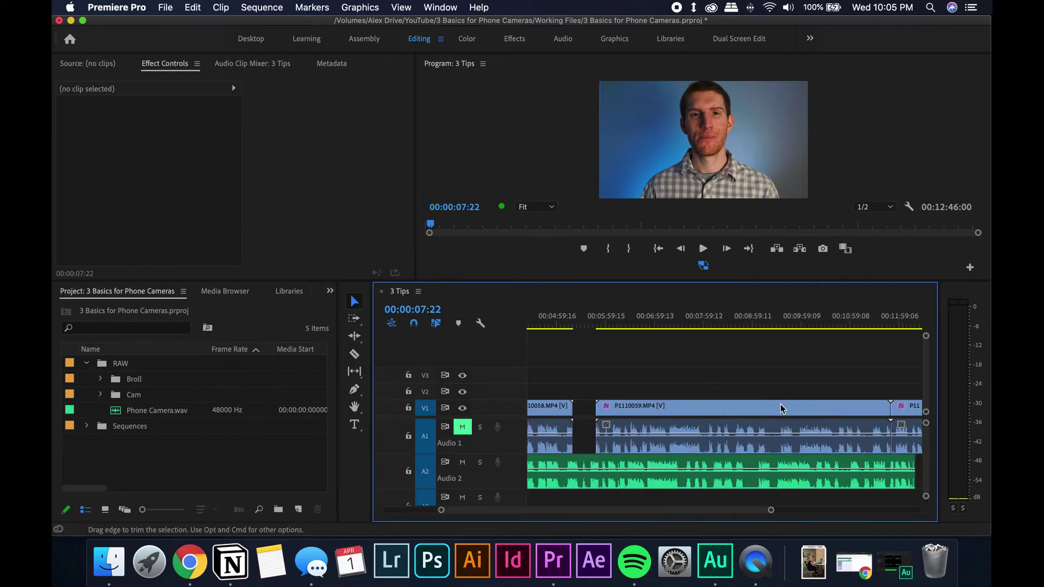
{"action": "left_click", "coordinate": [775, 406]}
{"action": "scroll", "coordinate": [707, 406], "scroll_direction": "right", "scroll_amount": 1}
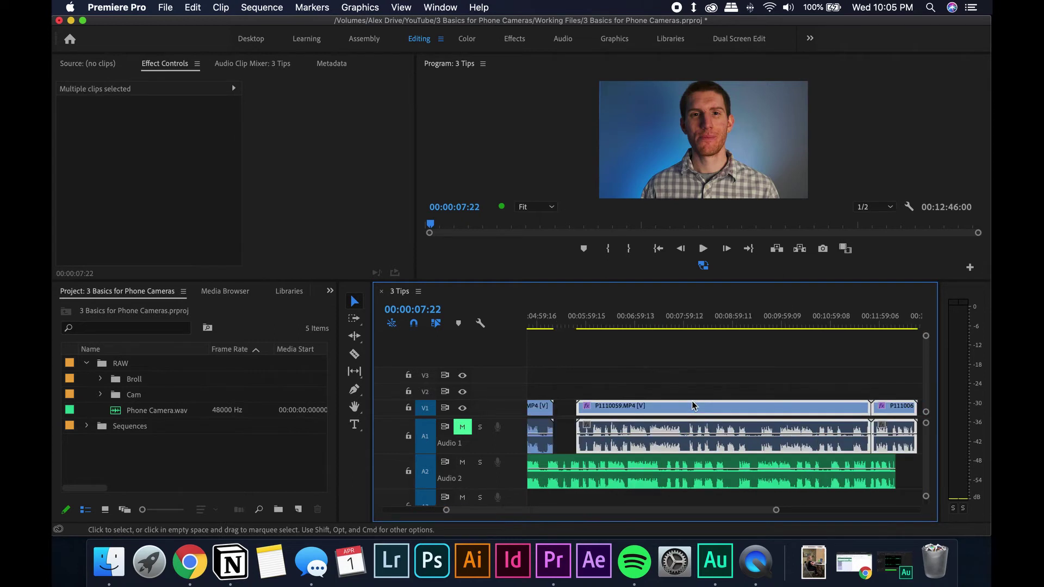
{"action": "left_click", "coordinate": [565, 410]}
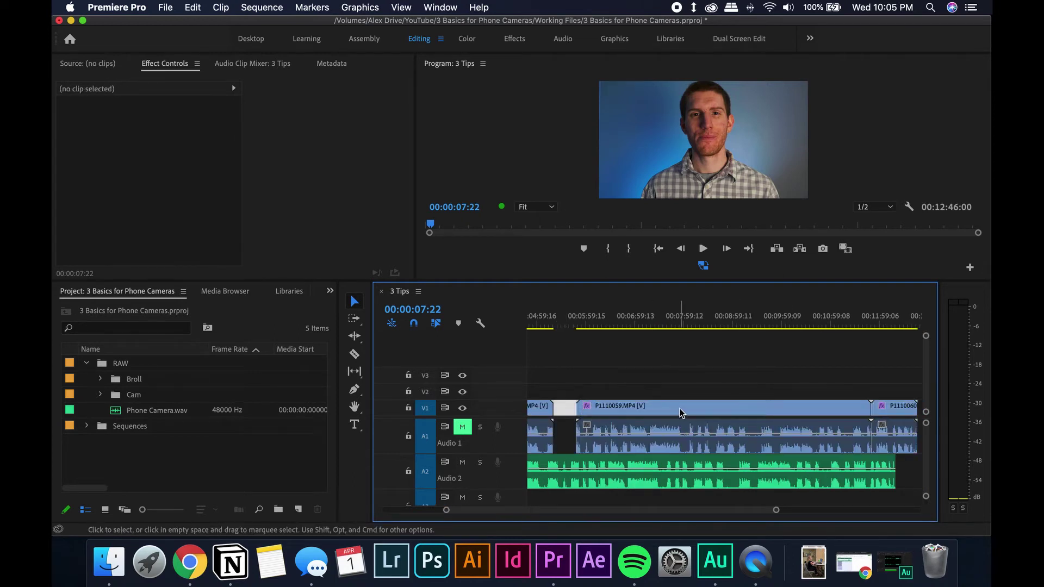
{"action": "key", "text": "Delete"}
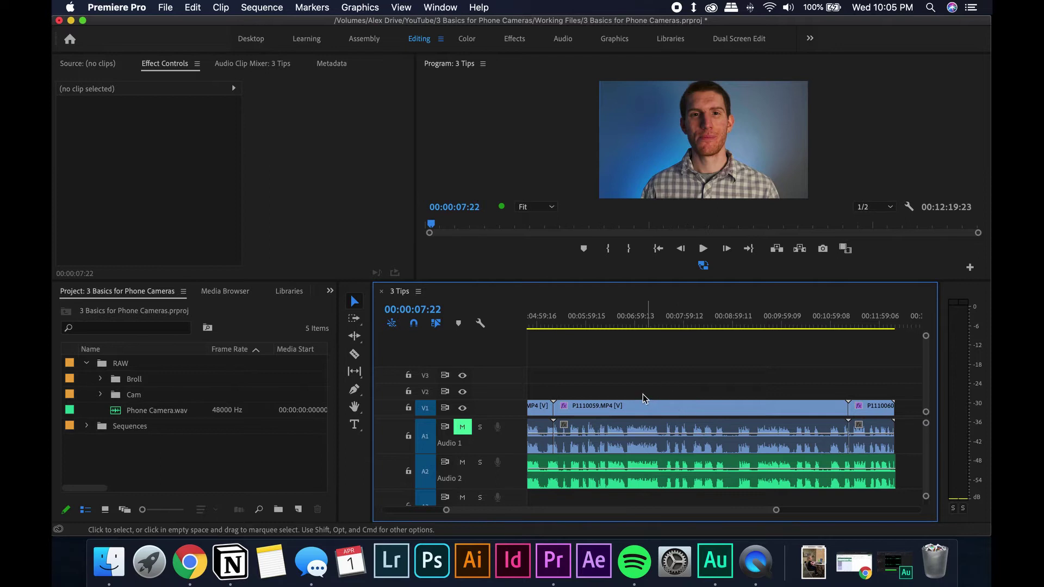
{"action": "scroll", "coordinate": [607, 383], "scroll_direction": "left", "scroll_amount": 3}
{"action": "scroll", "coordinate": [661, 378], "scroll_direction": "left", "scroll_amount": 3}
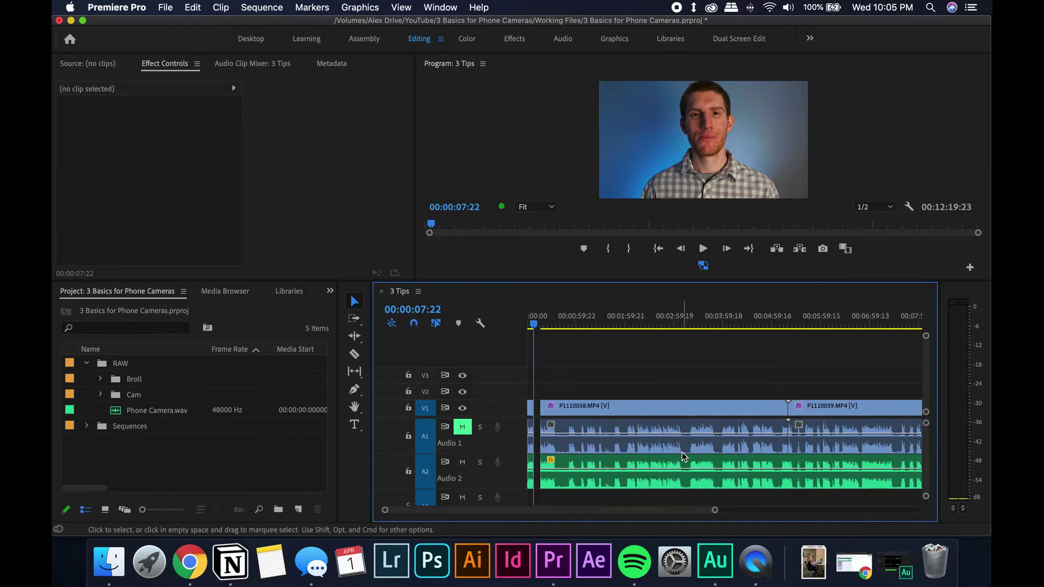
{"action": "scroll", "coordinate": [633, 463], "scroll_direction": "up", "scroll_amount": 3}
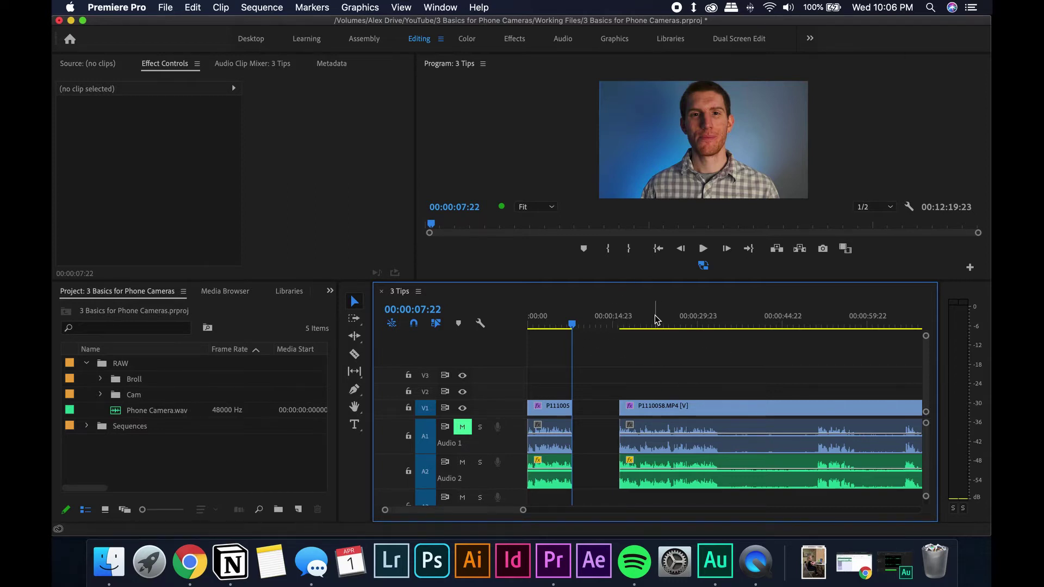
- Park the playhead at 00:00:07:20 and zoom out to show the full edit ending near 00:04:56:11
{"action": "left_click", "coordinate": [573, 325]}
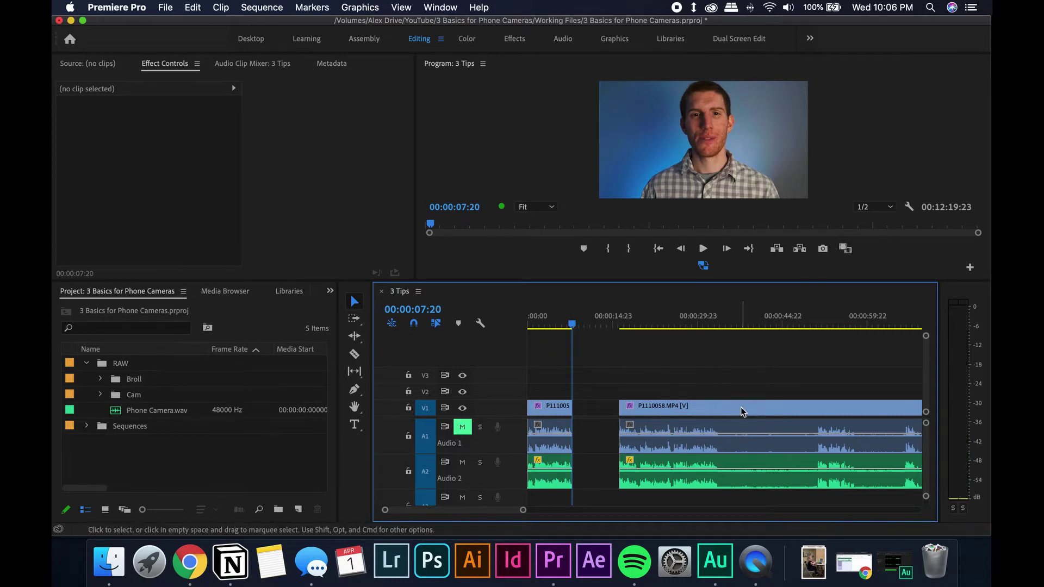
{"action": "scroll", "coordinate": [734, 412], "scroll_direction": "down", "scroll_amount": 5}
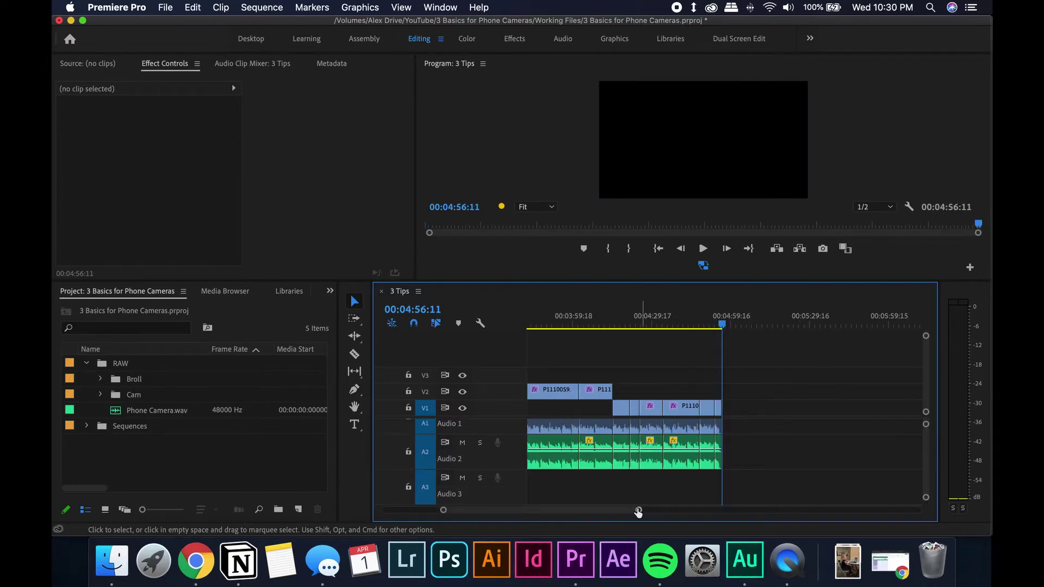
{"action": "mouse_move", "coordinate": [637, 510]}
{"action": "left_mouse_down"}
{"action": "mouse_move", "coordinate": [722, 496]}
{"action": "mouse_move", "coordinate": [756, 510]}
{"action": "mouse_move", "coordinate": [656, 505]}
{"action": "left_mouse_up"}
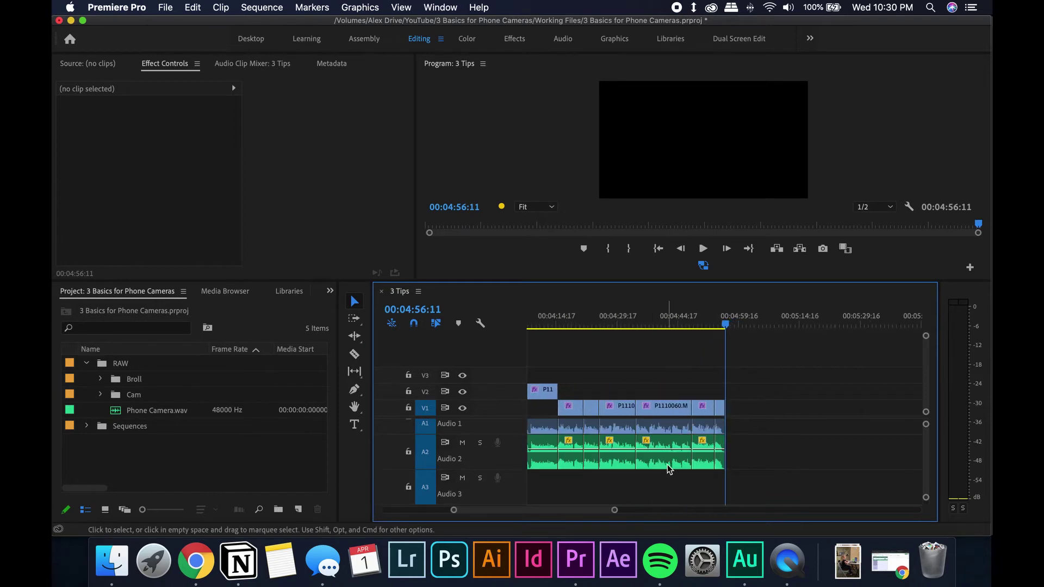
- Scroll back to the sequence start and park the playhead in the gap near 00:00:10:18
{"action": "scroll", "coordinate": [673, 450], "scroll_direction": "up", "scroll_amount": 10}
{"action": "scroll", "coordinate": [673, 450], "scroll_direction": "up", "scroll_amount": 8}
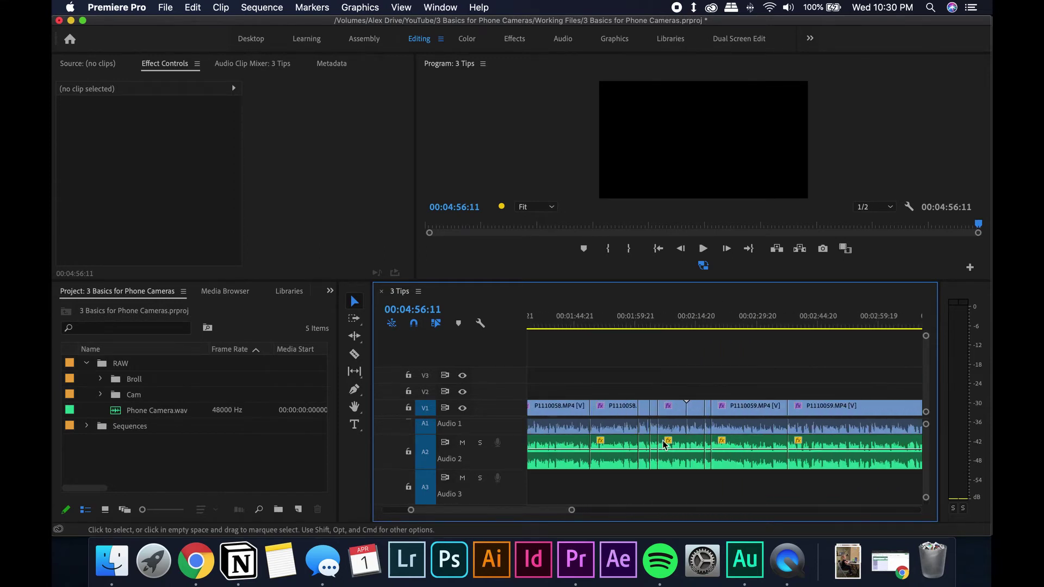
{"action": "scroll", "coordinate": [618, 345], "scroll_direction": "up", "scroll_amount": 2}
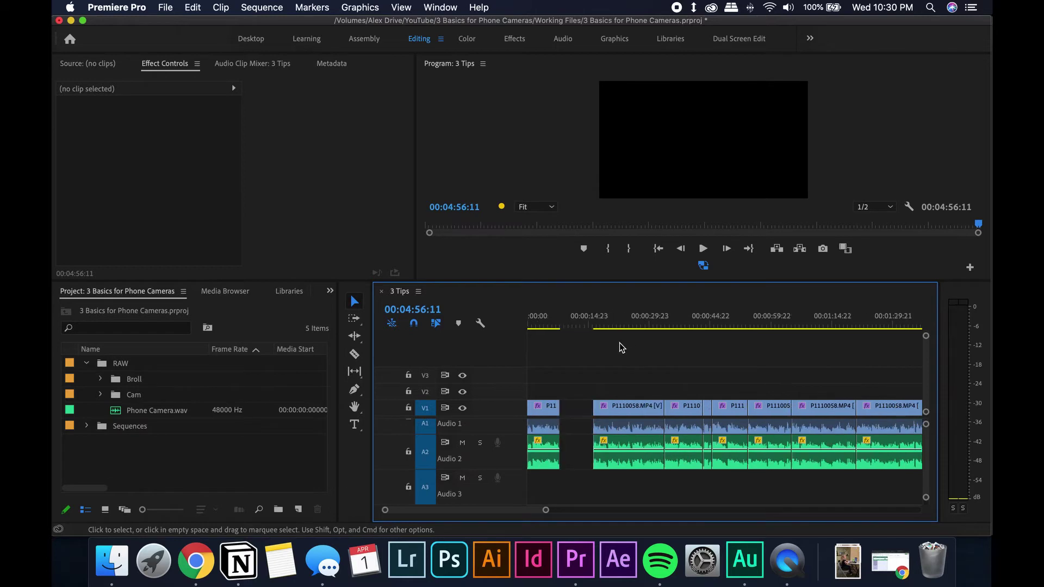
{"action": "left_click_drag", "start_coordinate": [547, 322], "coordinate": [764, 327]}
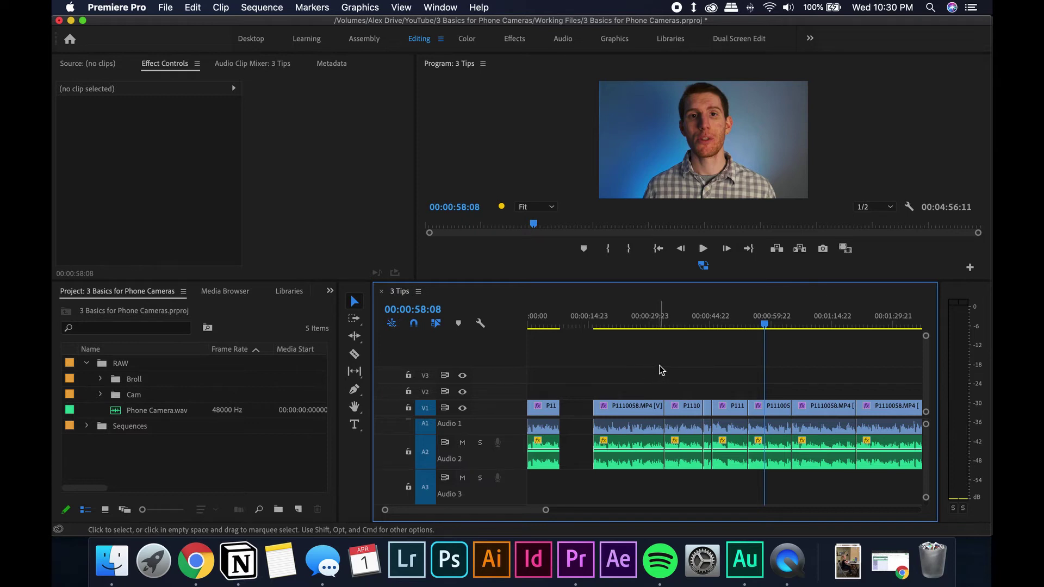
{"action": "left_click_drag", "start_coordinate": [662, 327], "coordinate": [572, 326]}
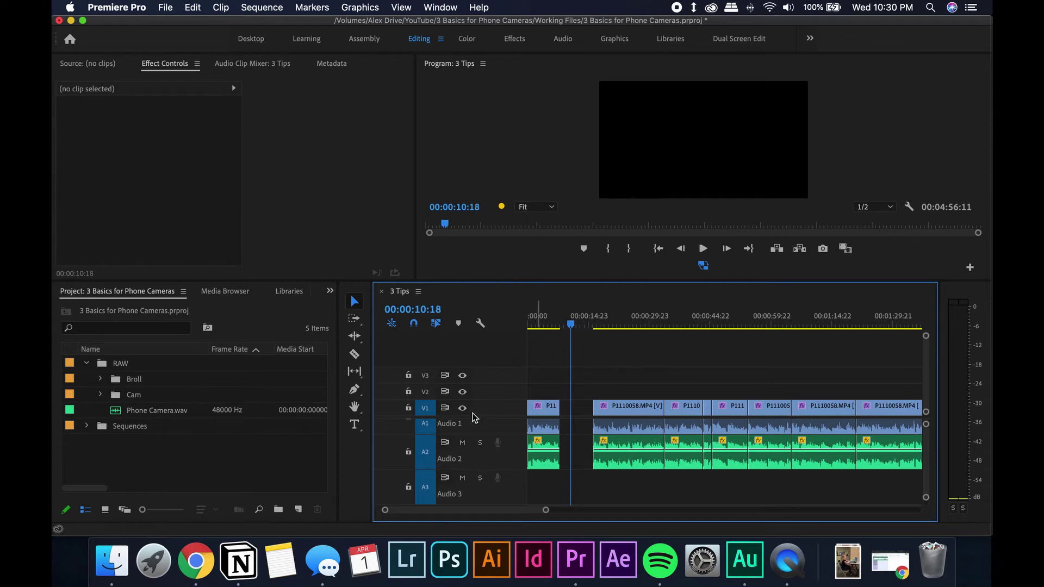
- Drag Intro.mov from Branding > AE Logo Reveal > Exports onto V2 in the opening gap
{"action": "left_click", "coordinate": [111, 560]}
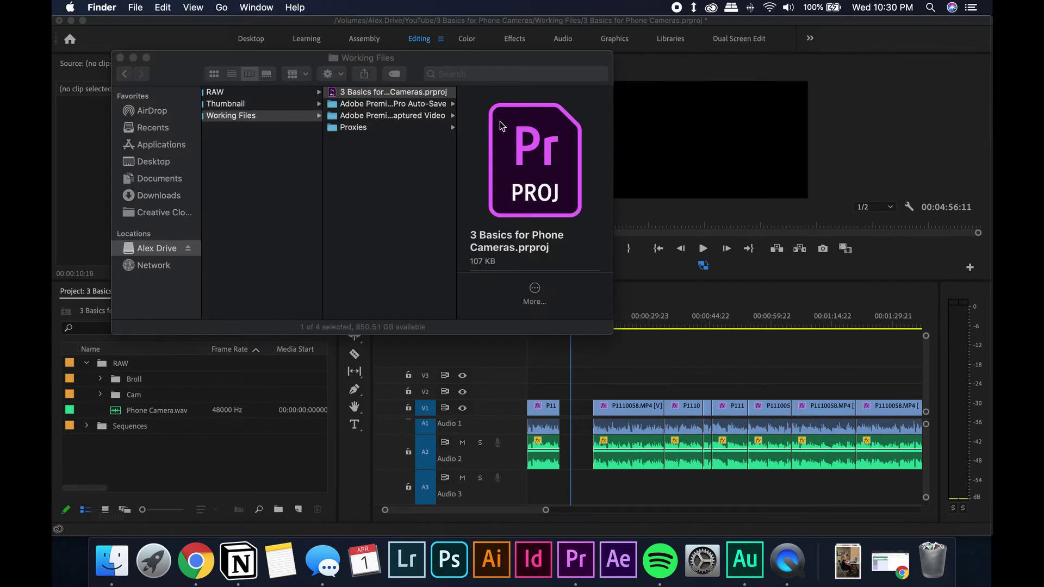
{"action": "scroll", "coordinate": [379, 116], "scroll_direction": "left", "scroll_amount": 10}
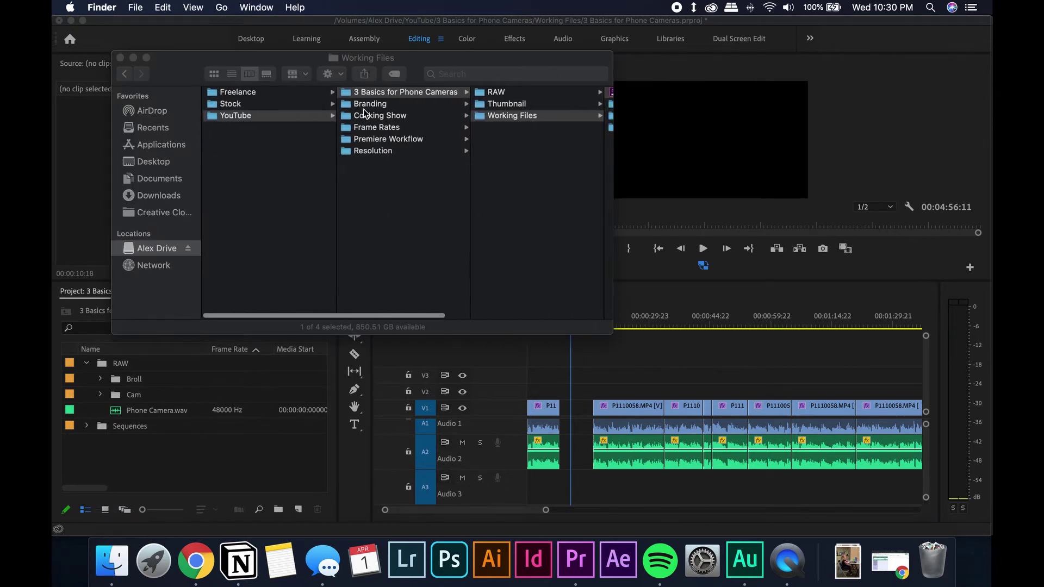
{"action": "left_click", "coordinate": [379, 104]}
{"action": "left_click", "coordinate": [501, 92]}
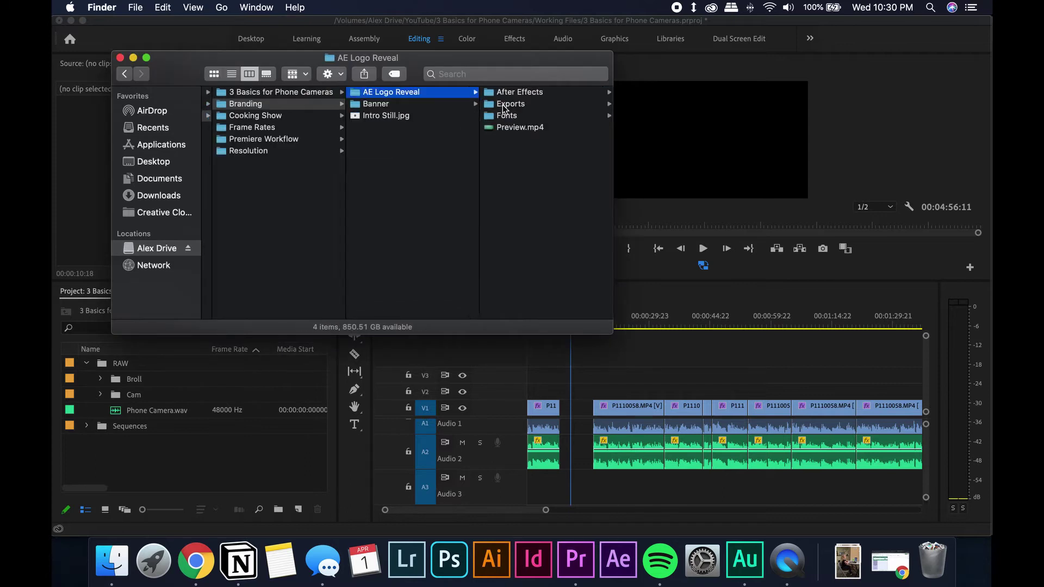
{"action": "left_click", "coordinate": [511, 104]}
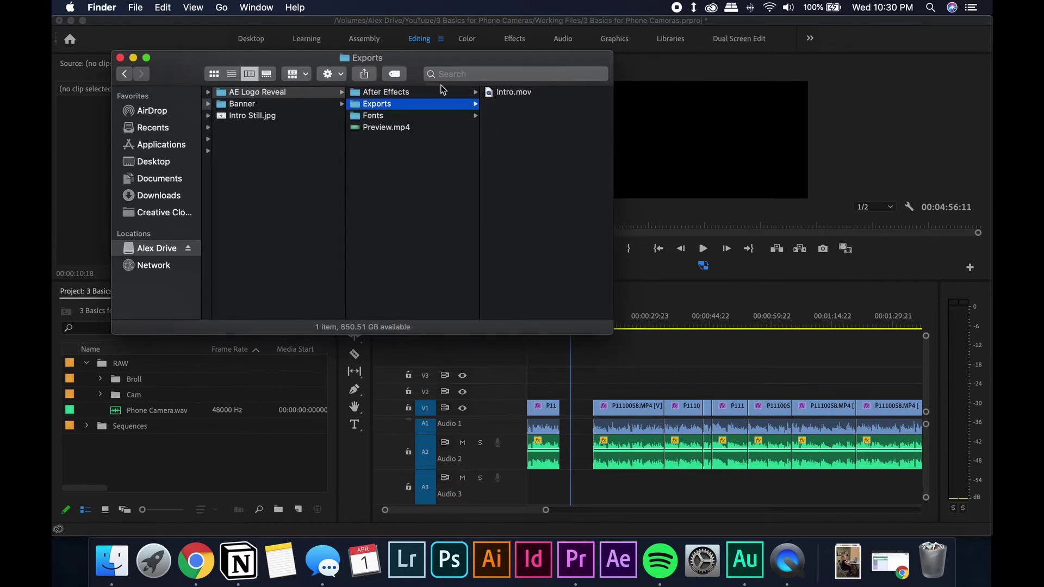
{"action": "left_click", "coordinate": [514, 92]}
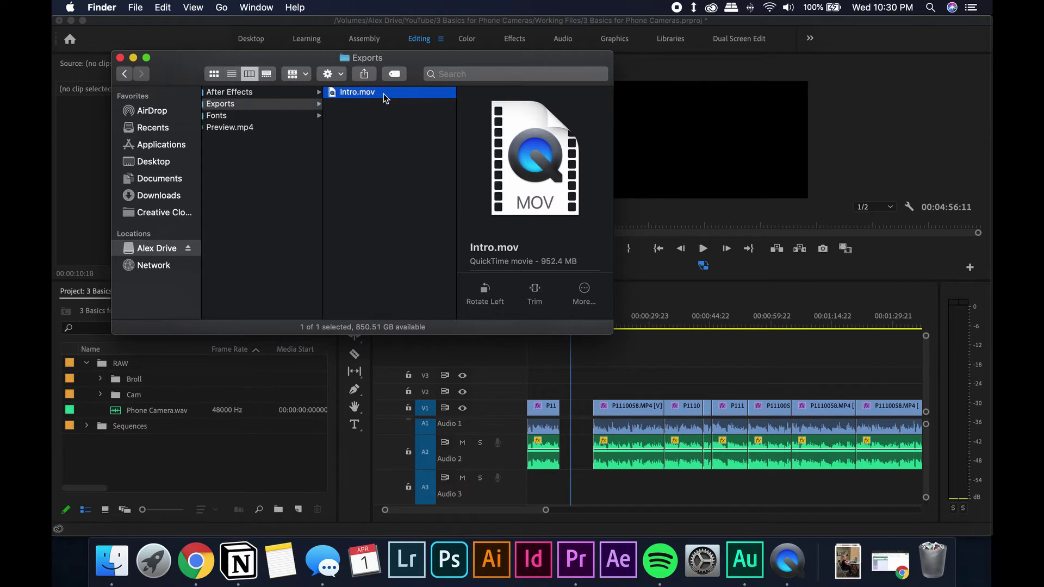
{"action": "left_click_drag", "start_coordinate": [431, 69], "coordinate": [387, 36]}
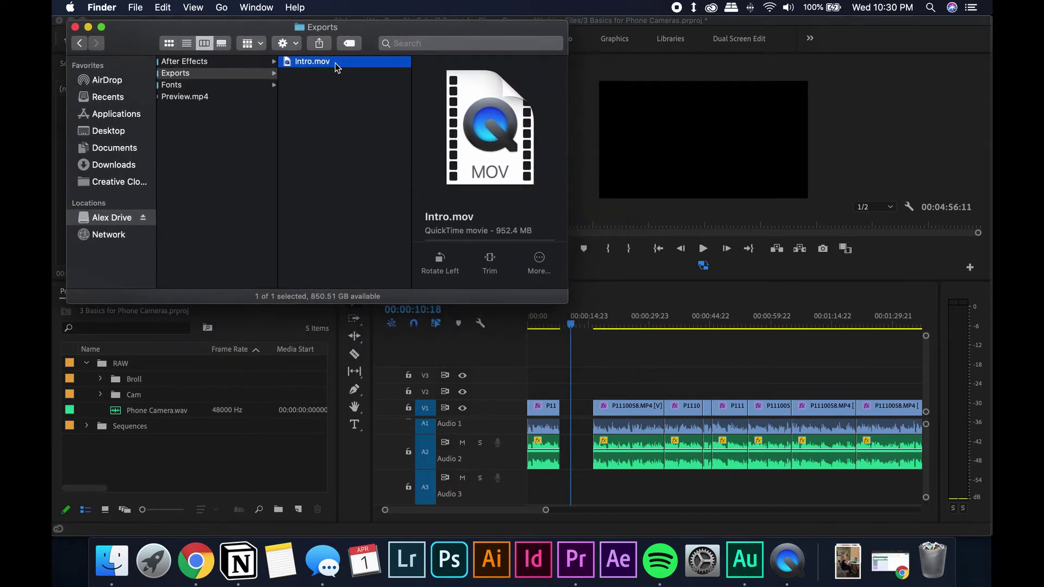
{"action": "left_click_drag", "start_coordinate": [312, 66], "coordinate": [571, 384]}
- Drop Intro.mov onto V2 above the opening gap and apply Scale to Frame Size
{"action": "left_click", "coordinate": [612, 373]}
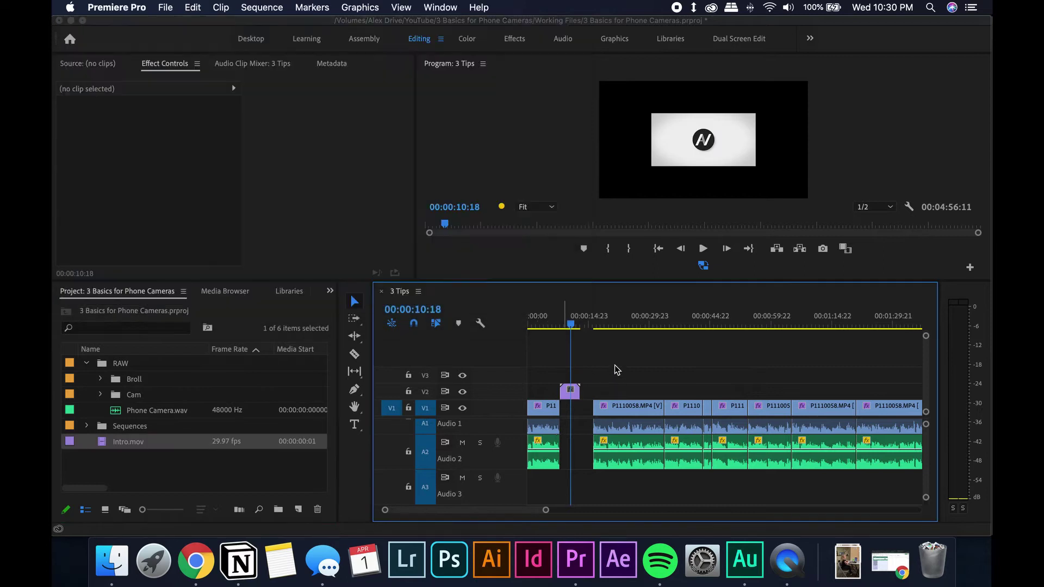
{"action": "left_click", "coordinate": [570, 393]}
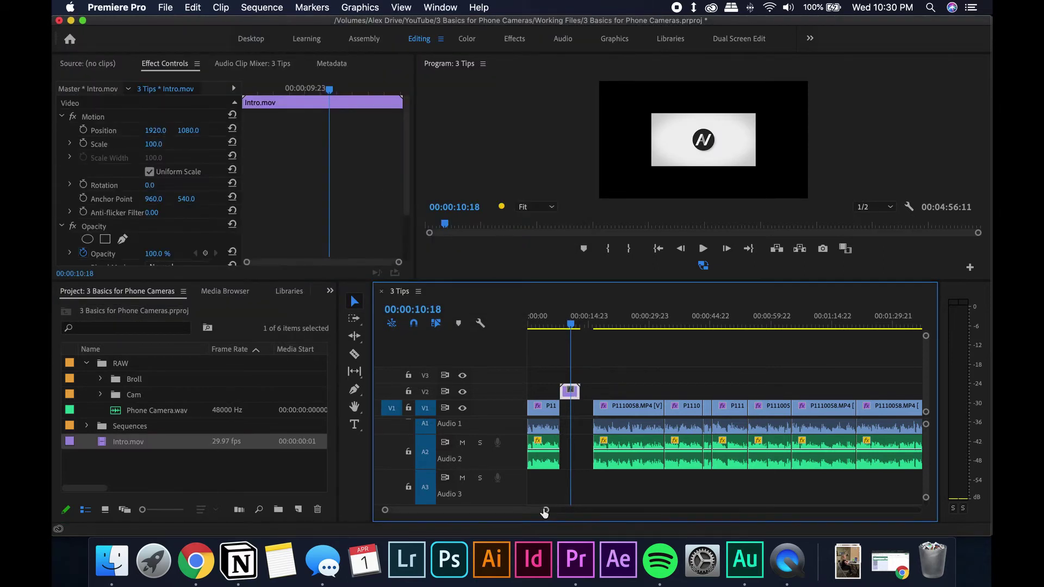
{"action": "left_click_drag", "start_coordinate": [544, 512], "coordinate": [473, 510]}
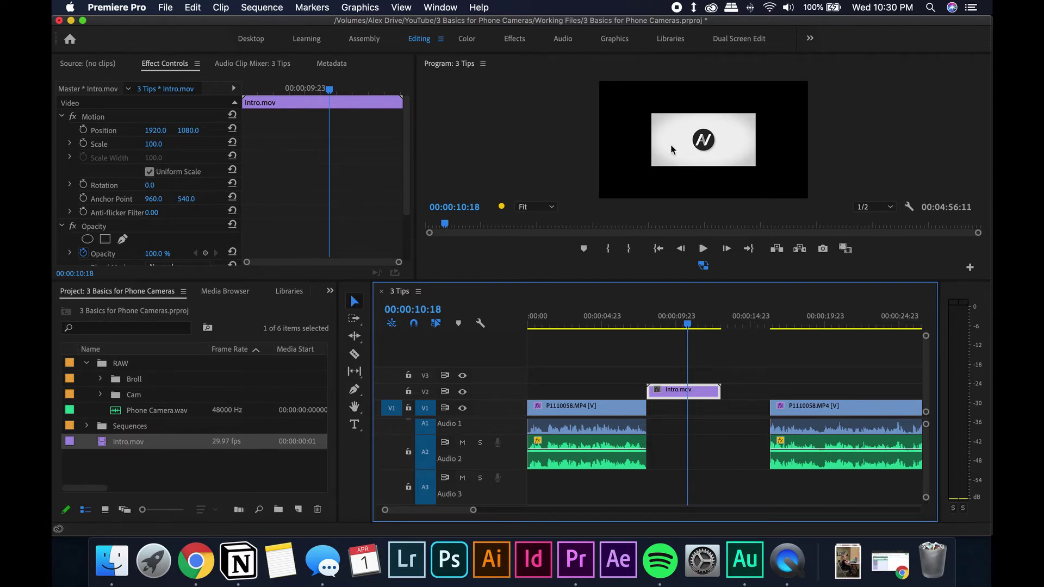
{"action": "right_click", "coordinate": [673, 396]}
{"action": "scroll", "coordinate": [705, 429], "scroll_direction": "down", "scroll_amount": 5}
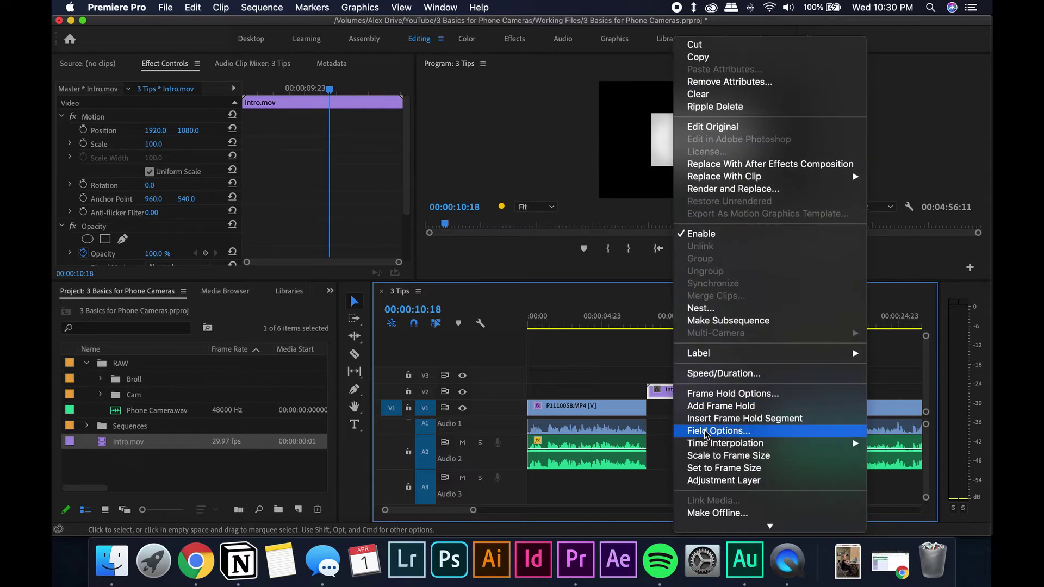
{"action": "scroll", "coordinate": [713, 430], "scroll_direction": "down", "scroll_amount": 3}
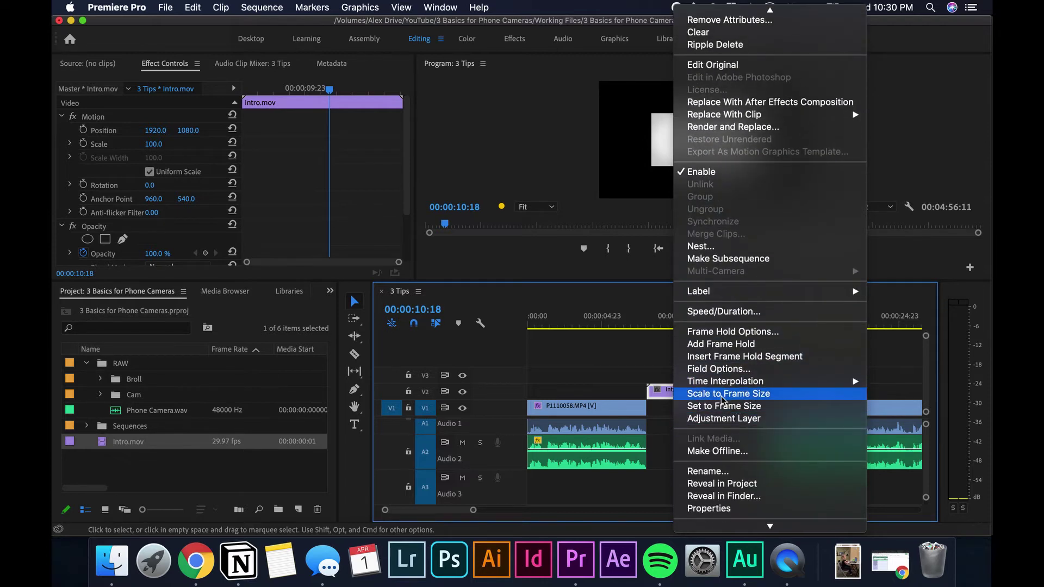
{"action": "left_click", "coordinate": [721, 399]}
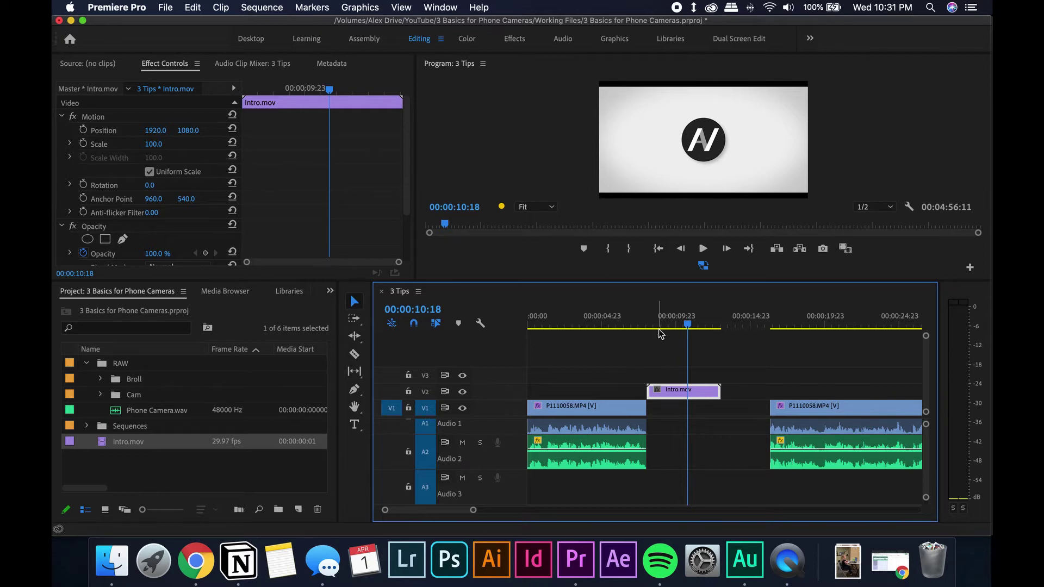
- Set Intro.mov's Scale to 115 in Effect Controls
{"action": "left_click_drag", "start_coordinate": [155, 146], "coordinate": [233, 190]}
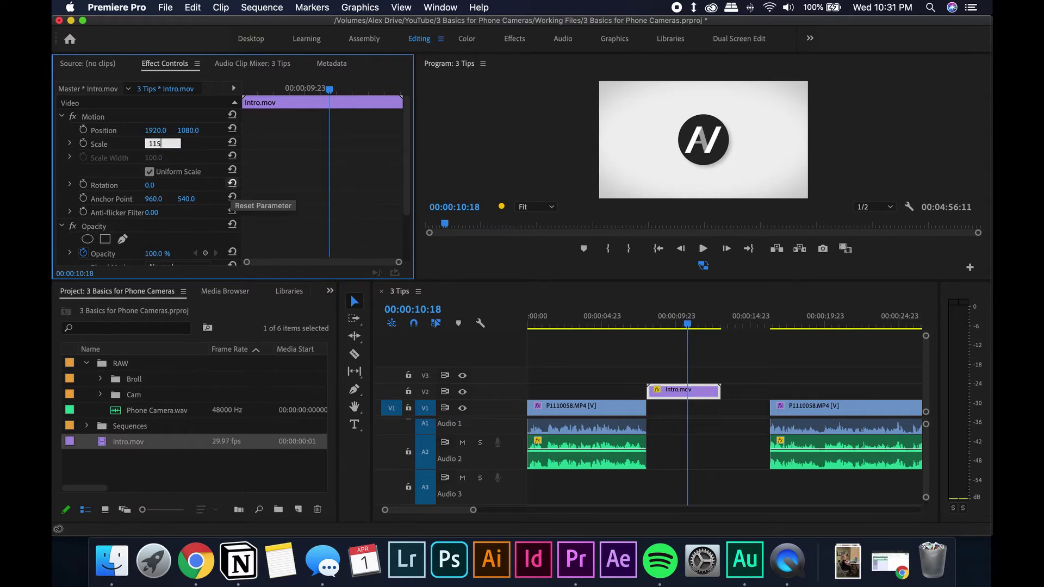
{"action": "type", "text": "115"}
{"action": "key", "text": "Return"}
- Slide the following P1110058 clip earlier to overlap the intro and trim Intro.mov's end
{"action": "mouse_move", "coordinate": [688, 324]}
{"action": "left_mouse_down"}
{"action": "mouse_move", "coordinate": [625, 325]}
{"action": "mouse_move", "coordinate": [688, 316]}
{"action": "left_mouse_up"}
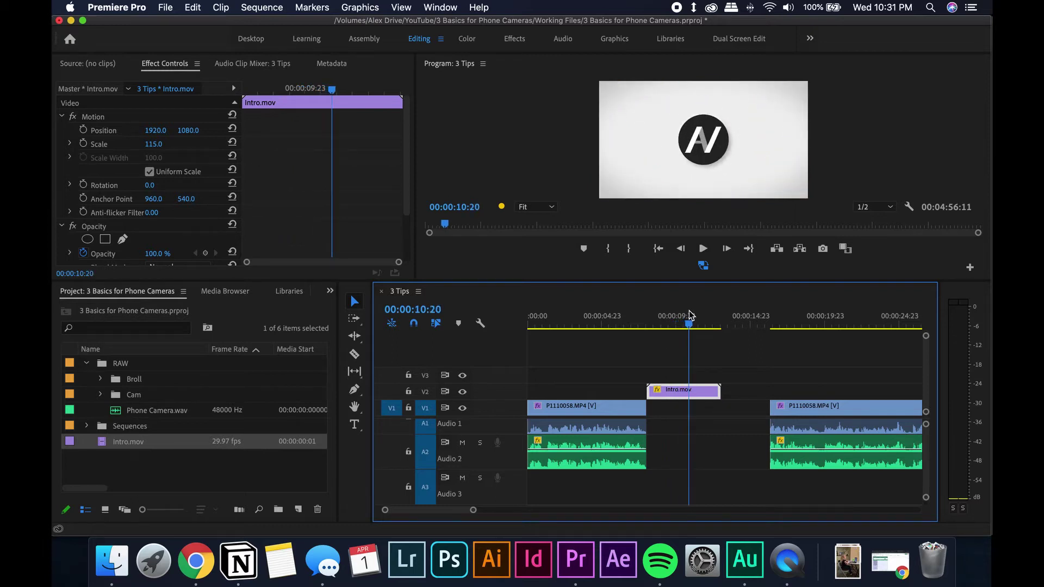
{"action": "left_click_drag", "start_coordinate": [810, 408], "coordinate": [715, 384]}
{"action": "left_click", "coordinate": [704, 370]}
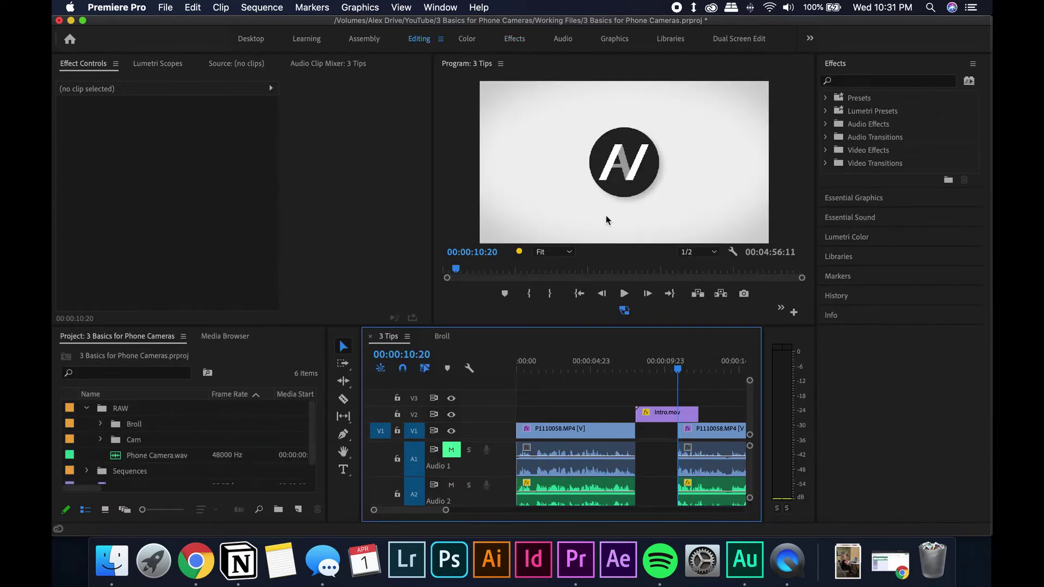
- Add an Iris Round transition to the end of Intro.mov and preview it
{"action": "left_click", "coordinate": [833, 164]}
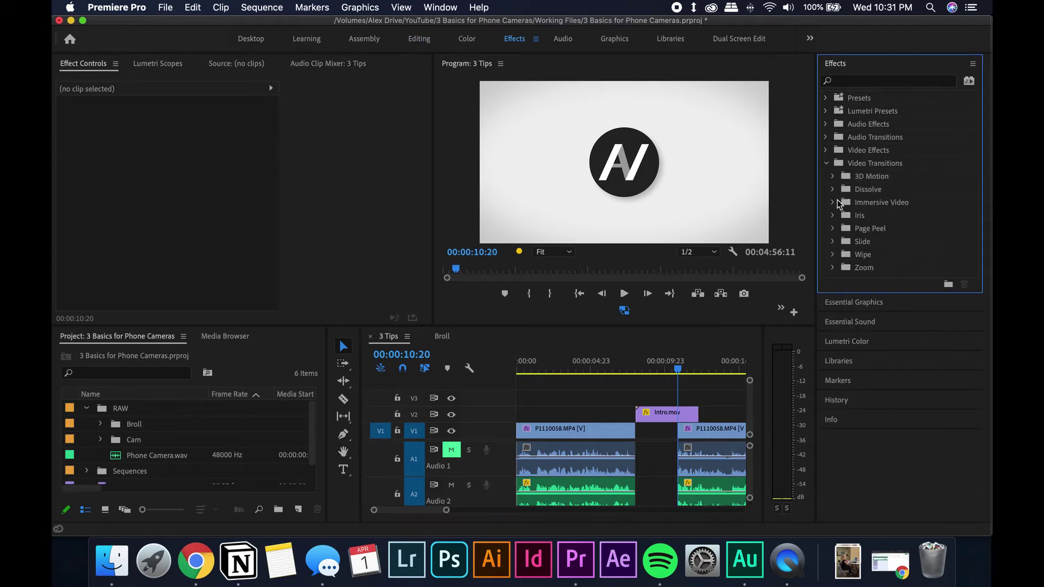
{"action": "left_click", "coordinate": [833, 216]}
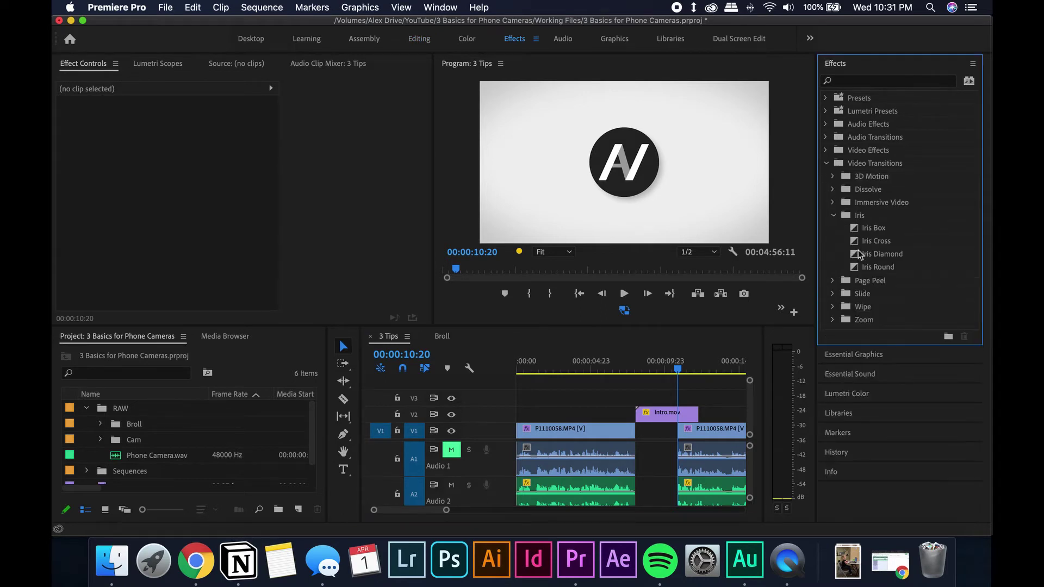
{"action": "left_click_drag", "start_coordinate": [876, 274], "coordinate": [691, 415]}
{"action": "left_click", "coordinate": [690, 423]}
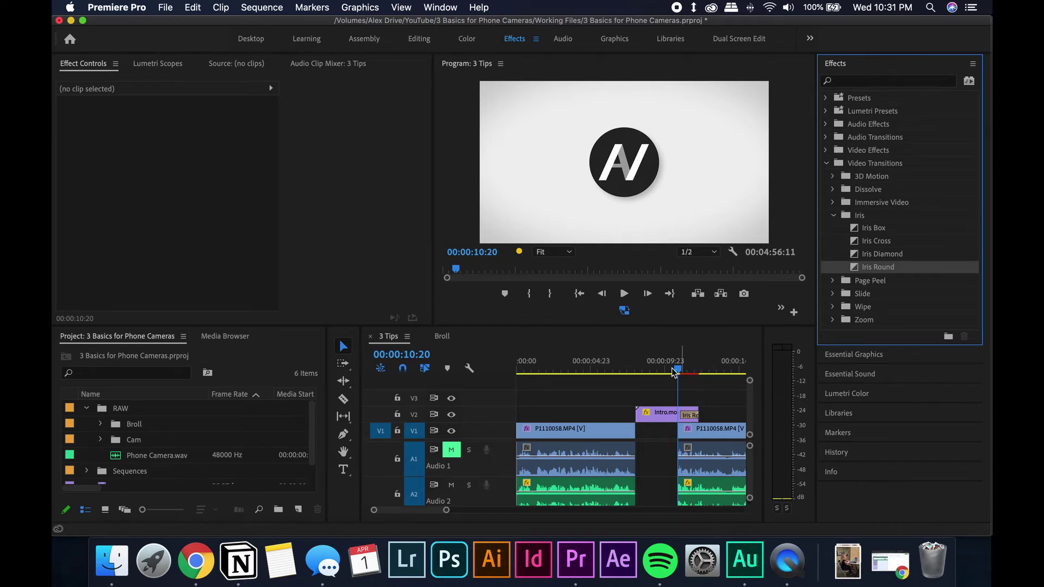
{"action": "key", "text": "shift+Left"}
{"action": "key", "text": "shift+Left"}
{"action": "key", "text": "Left"}
{"action": "key", "text": "Left"}
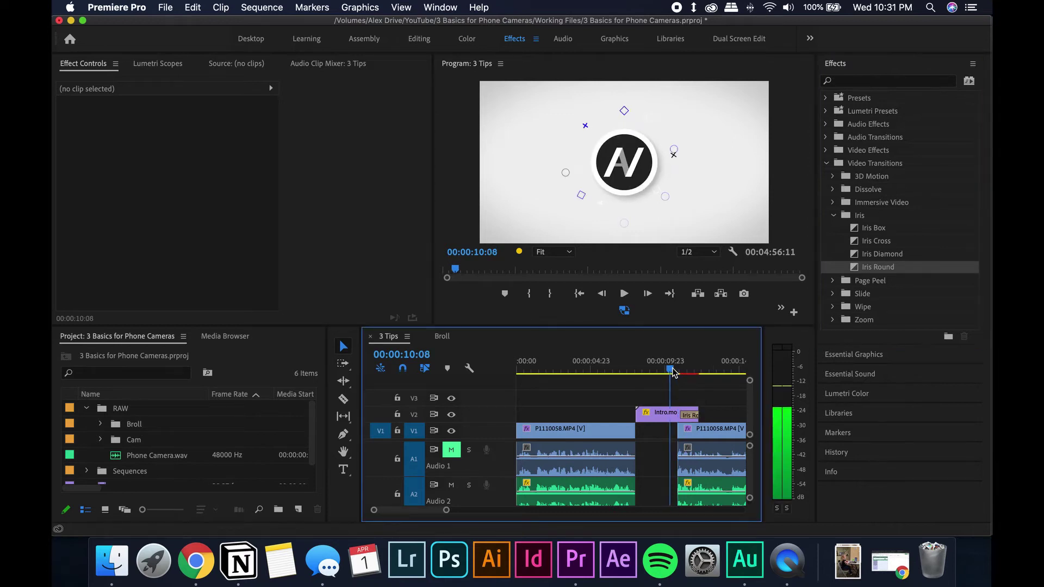
{"action": "left_click", "coordinate": [698, 413]}
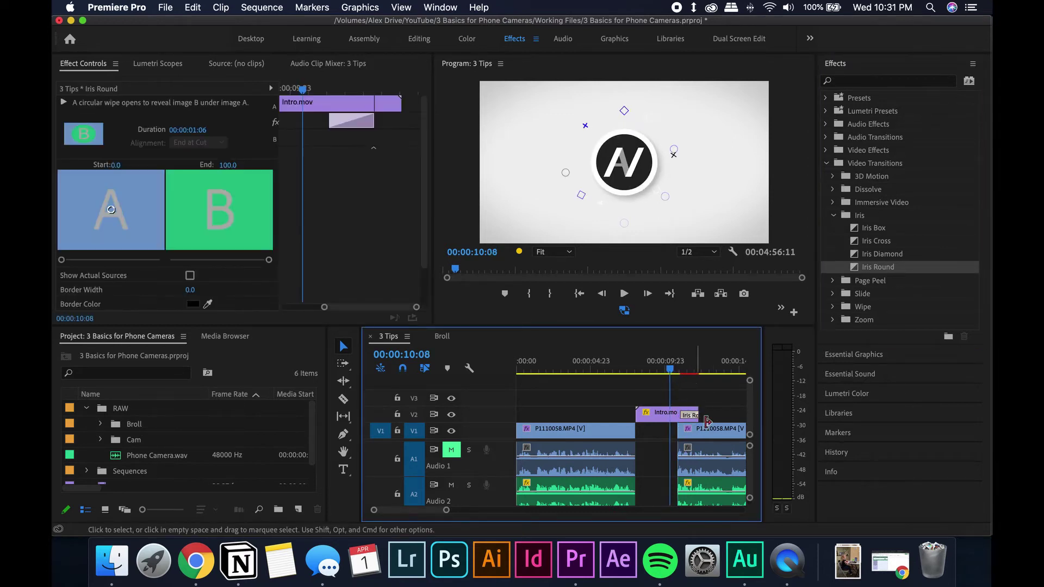
{"action": "left_click", "coordinate": [663, 415]}
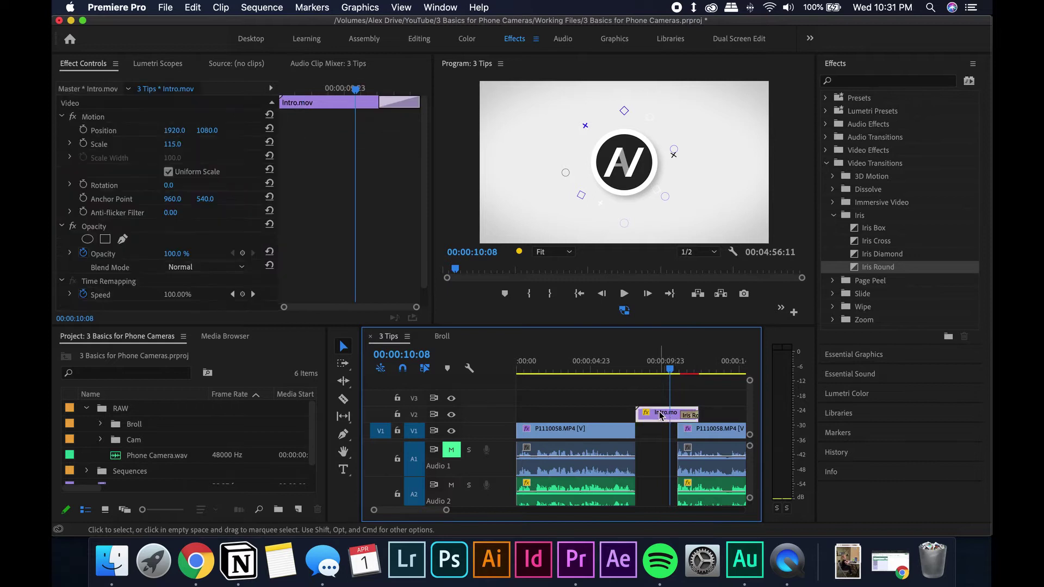
{"action": "left_click", "coordinate": [688, 415]}
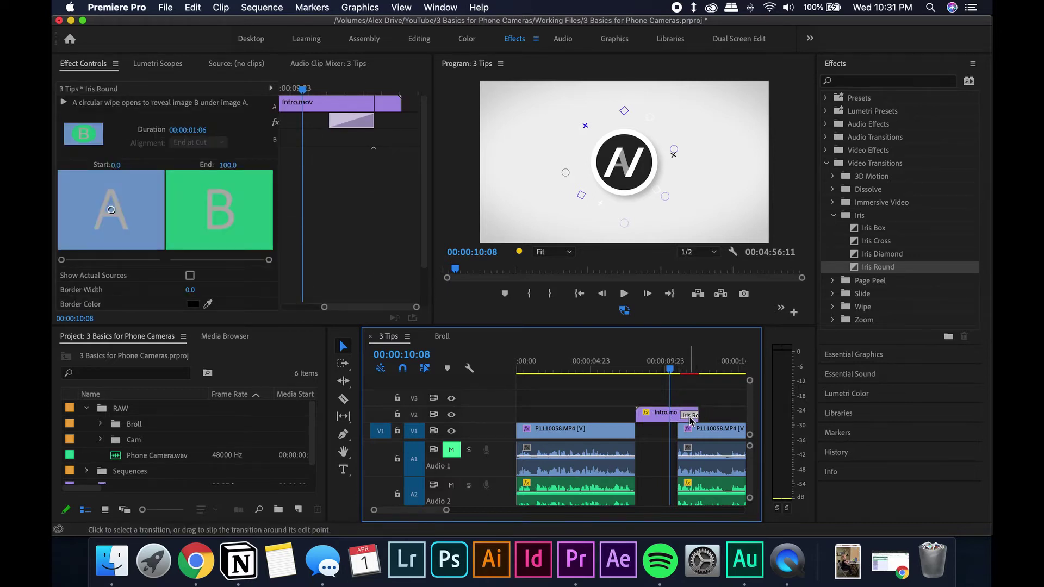
{"action": "left_click_drag", "start_coordinate": [675, 367], "coordinate": [714, 371]}
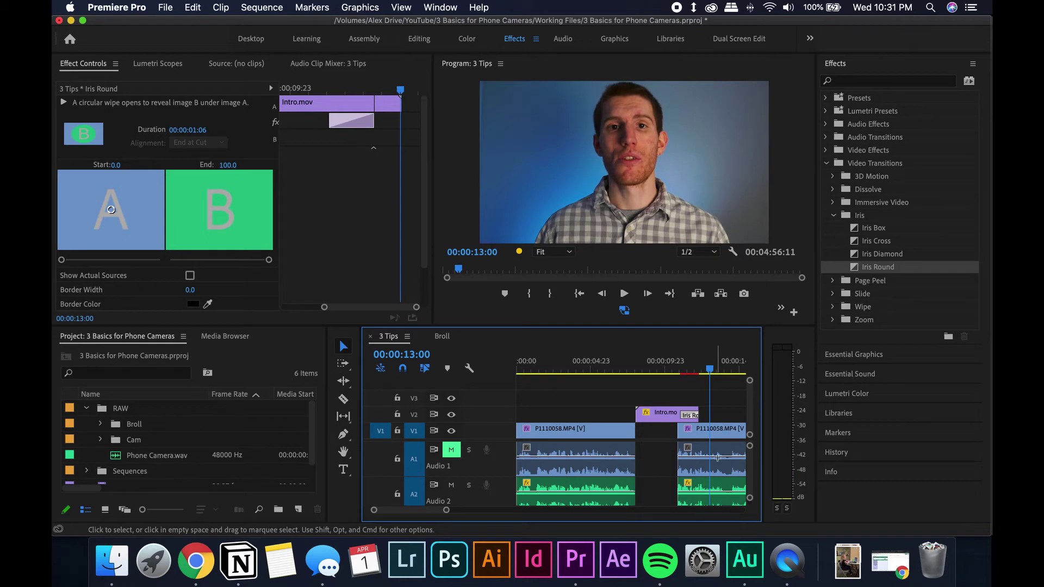
- Shift the second P1110058 clip five frames later and check the transition timing
{"action": "left_click", "coordinate": [720, 432]}
{"action": "left_click_drag", "start_coordinate": [721, 432], "coordinate": [724, 435]}
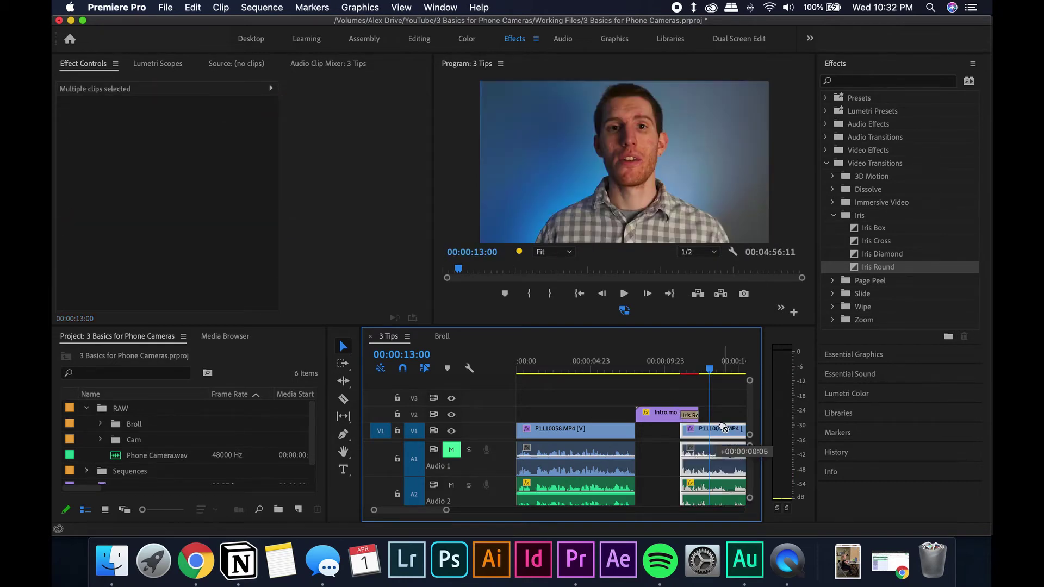
{"action": "left_click_drag", "start_coordinate": [674, 371], "coordinate": [711, 406]}
{"action": "left_click", "coordinate": [726, 408]}
{"action": "scroll", "coordinate": [642, 413], "scroll_direction": "right", "scroll_amount": 10}
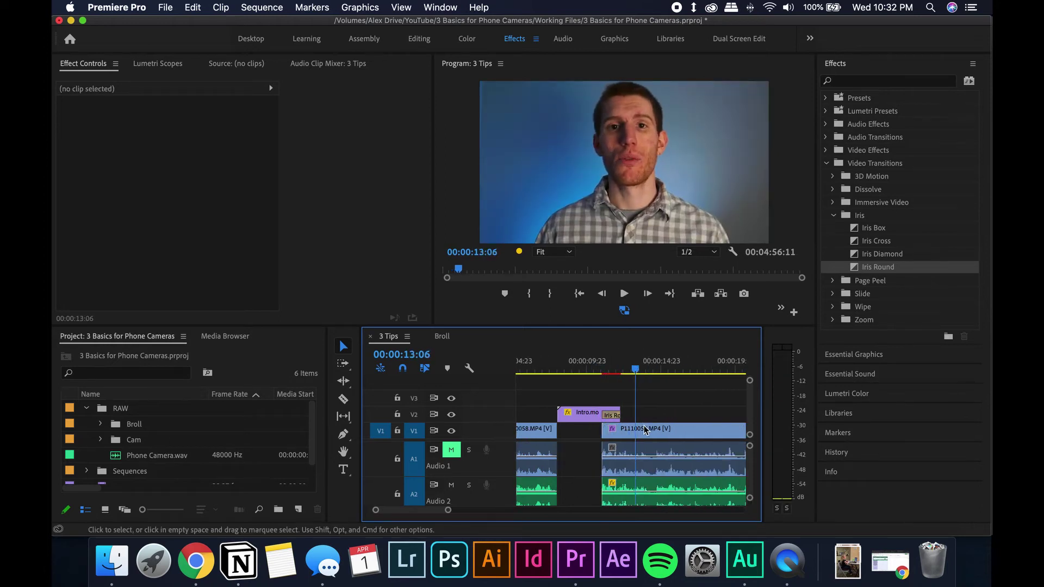
- Slide the middle V1/A1 camera clips left to close the gap
{"action": "left_click_drag", "start_coordinate": [451, 510], "coordinate": [489, 510]}
{"action": "left_click_drag", "start_coordinate": [632, 409], "coordinate": [709, 503]}
{"action": "left_click_drag", "start_coordinate": [686, 433], "coordinate": [653, 433]}
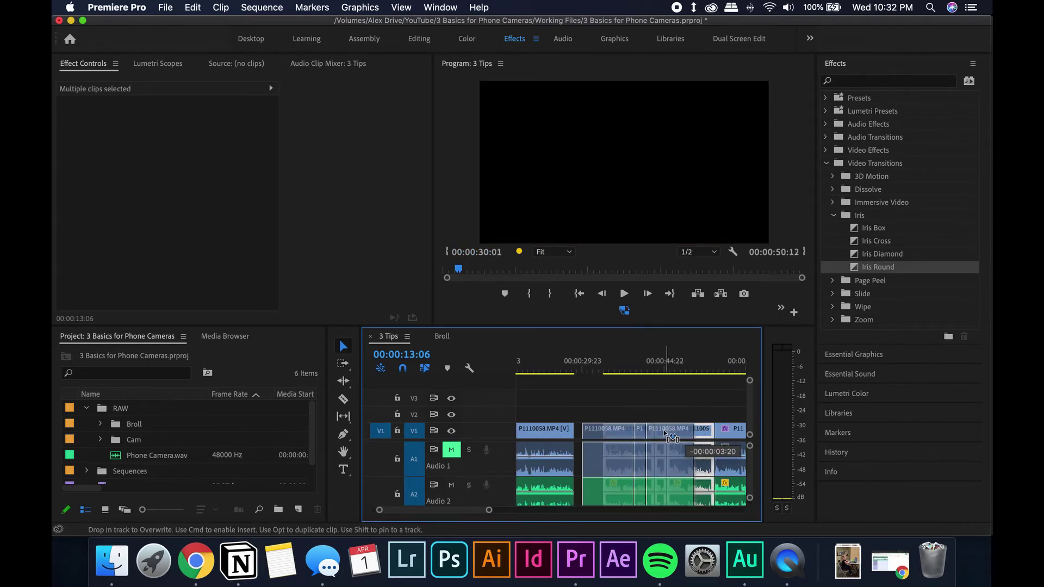
{"action": "left_click", "coordinate": [626, 394]}
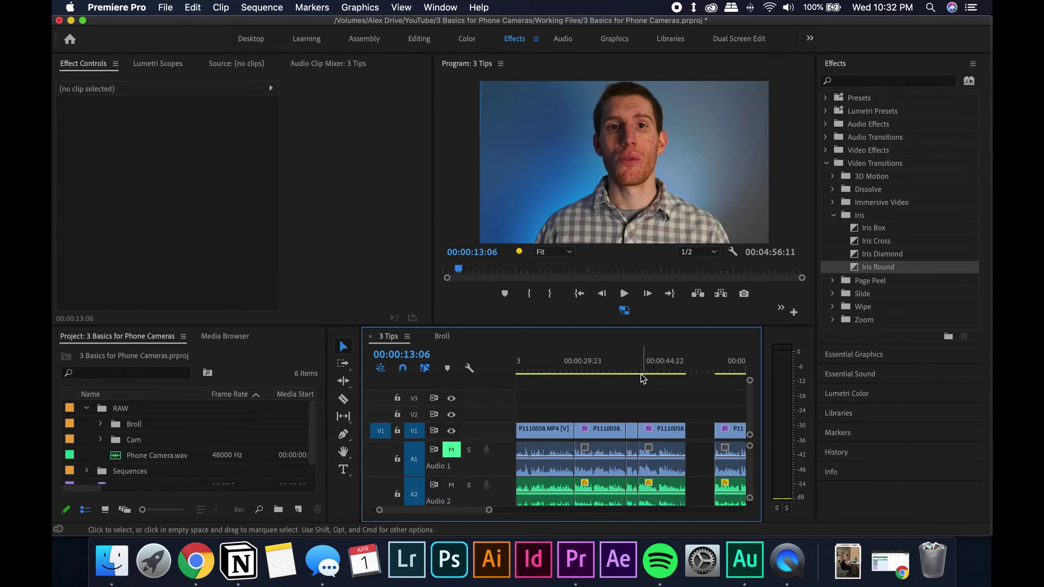
- Review the cut around 00:00:37:23 and select the short P1110058 clip
{"action": "left_click", "coordinate": [634, 374]}
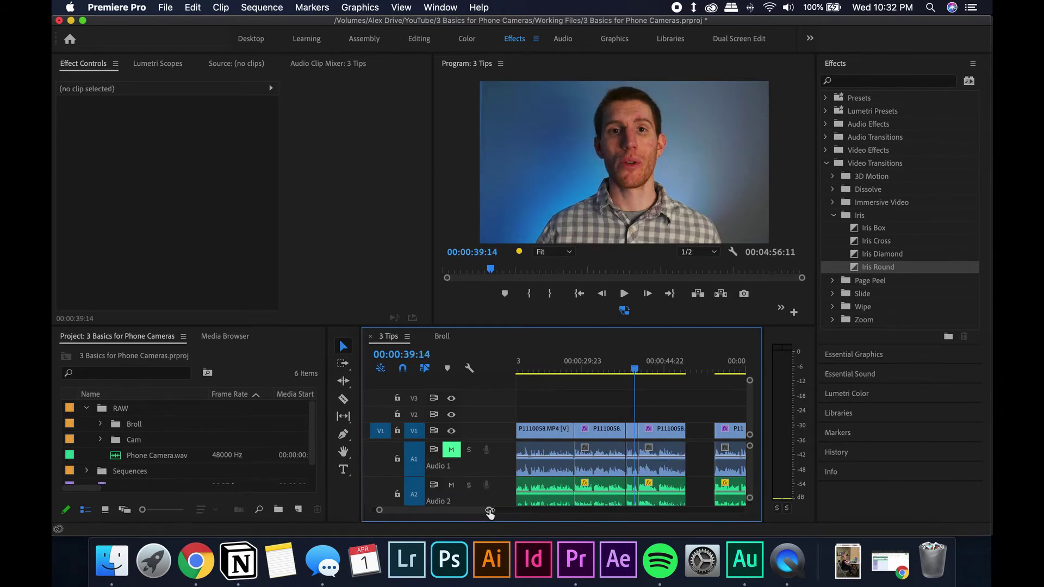
{"action": "left_click_drag", "start_coordinate": [490, 511], "coordinate": [457, 510]}
{"action": "left_click", "coordinate": [609, 372]}
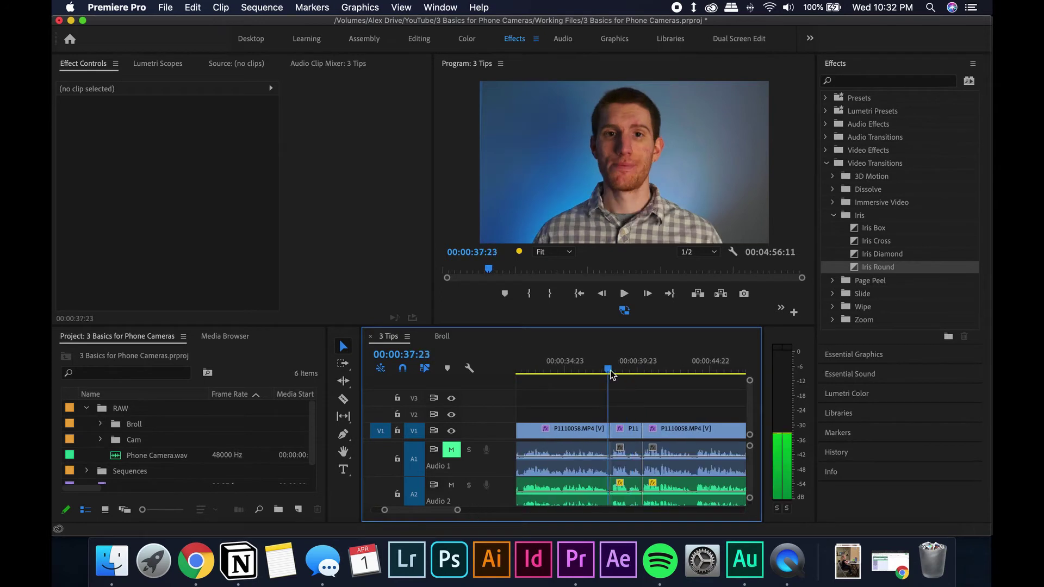
{"action": "key", "text": "space"}
{"action": "left_click", "coordinate": [609, 372]}
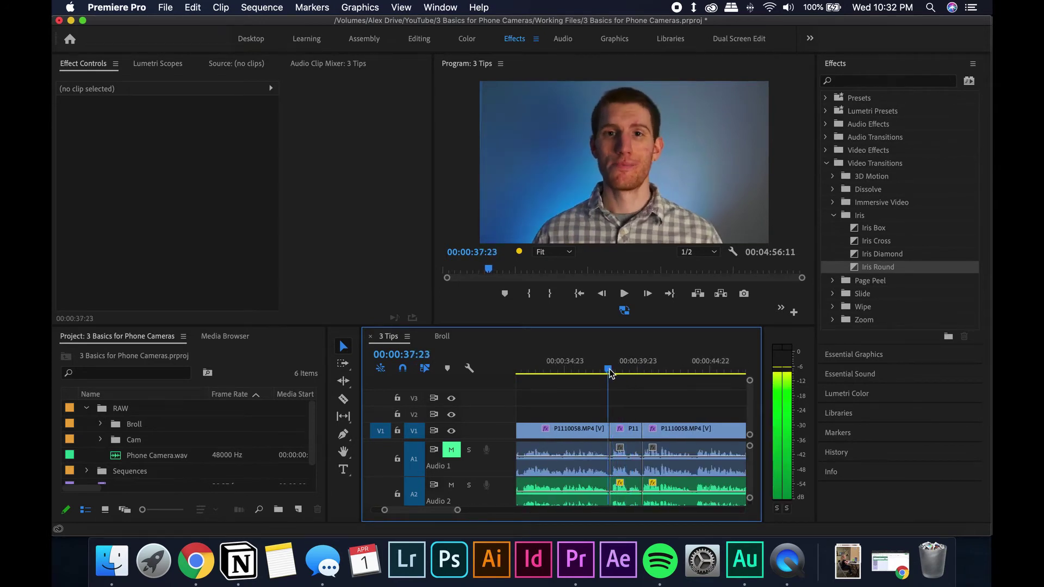
{"action": "left_click_drag", "start_coordinate": [609, 372], "coordinate": [631, 372]}
{"action": "left_click", "coordinate": [630, 437]}
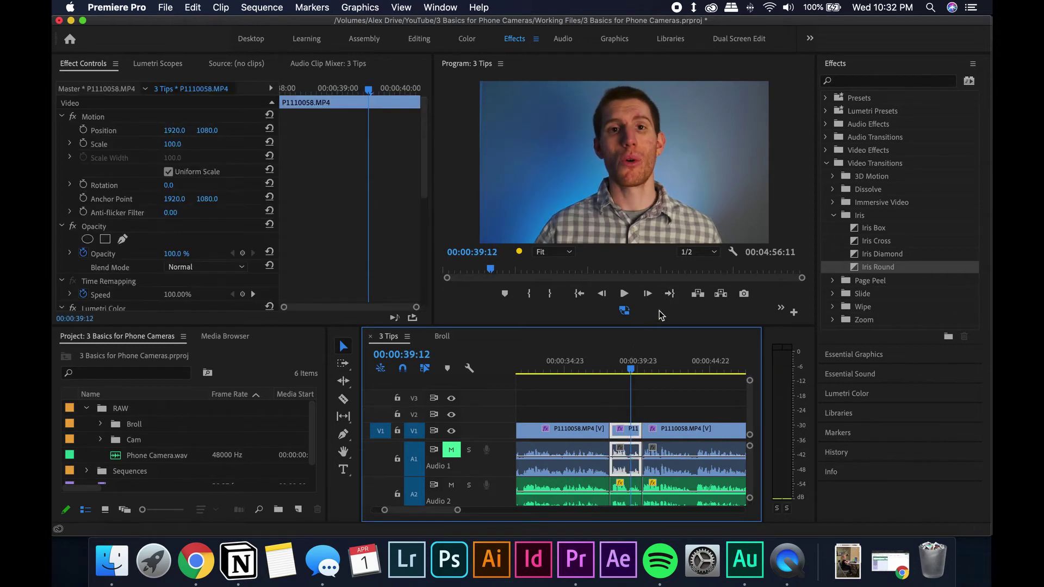
- In the Graphics workspace, add a 'Basic #1' text title on the Program monitor
{"action": "left_click", "coordinate": [625, 42]}
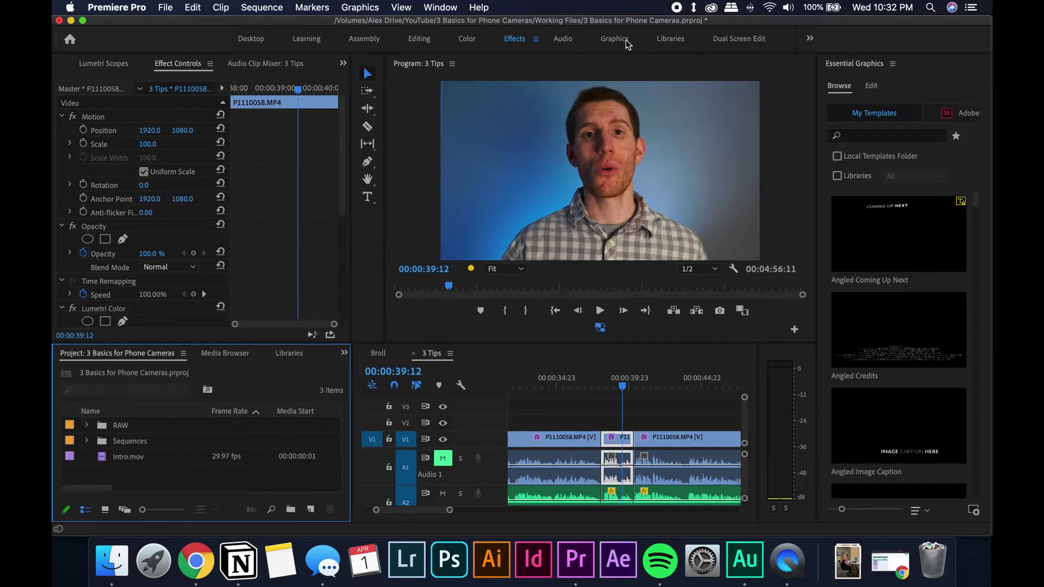
{"action": "left_click", "coordinate": [367, 197]}
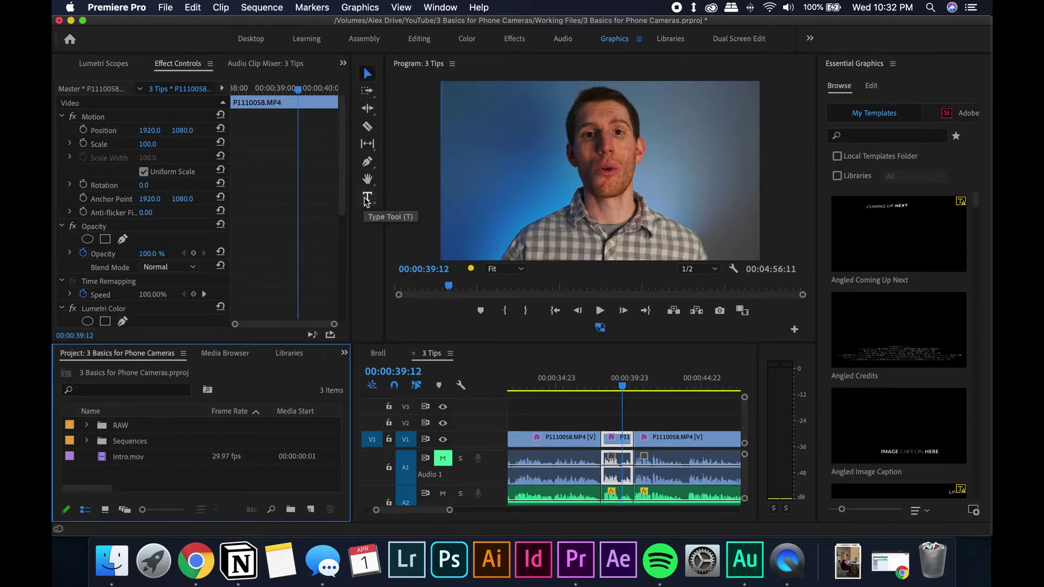
{"action": "left_click", "coordinate": [558, 156]}
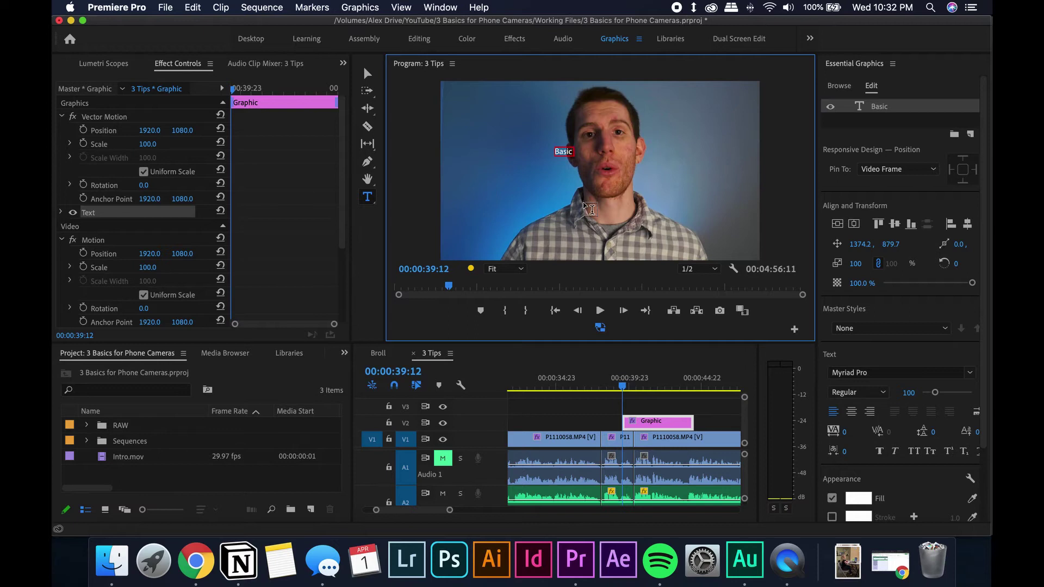
{"action": "type", "text": "Basic #1"}
{"action": "left_click", "coordinate": [365, 70]}
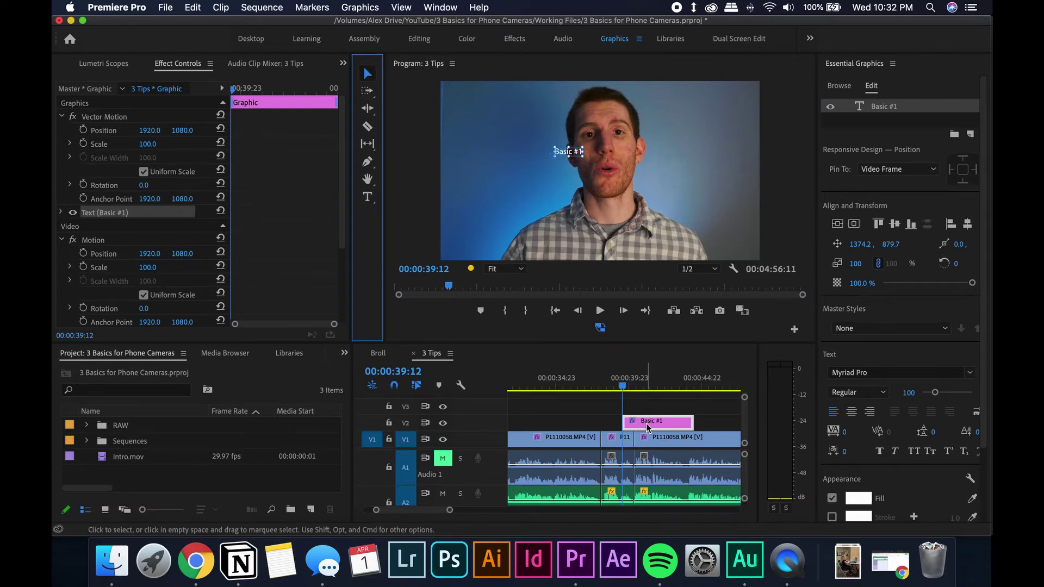
- Move the Basic #1 title clip earlier on V2 and start scaling it up
{"action": "left_click_drag", "start_coordinate": [630, 428], "coordinate": [610, 428]}
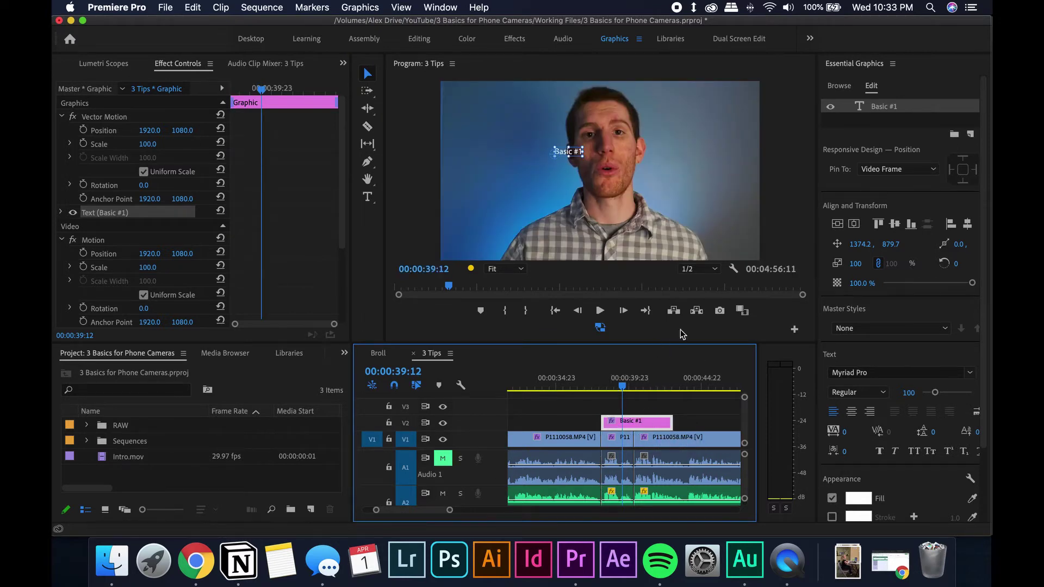
{"action": "left_click", "coordinate": [368, 73]}
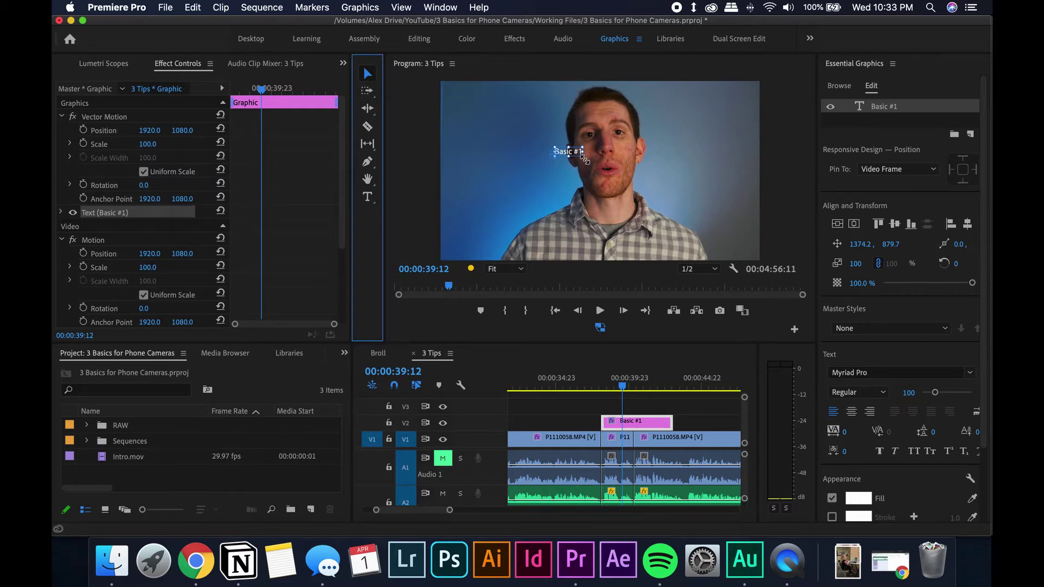
{"action": "mouse_move", "coordinate": [855, 264]}
{"action": "left_mouse_down"}
{"action": "mouse_move", "coordinate": [892, 264]}
{"action": "mouse_move", "coordinate": [864, 264]}
{"action": "left_mouse_up"}
- Scale the title to 700 and centre it horizontally and vertically
{"action": "left_click", "coordinate": [856, 264]}
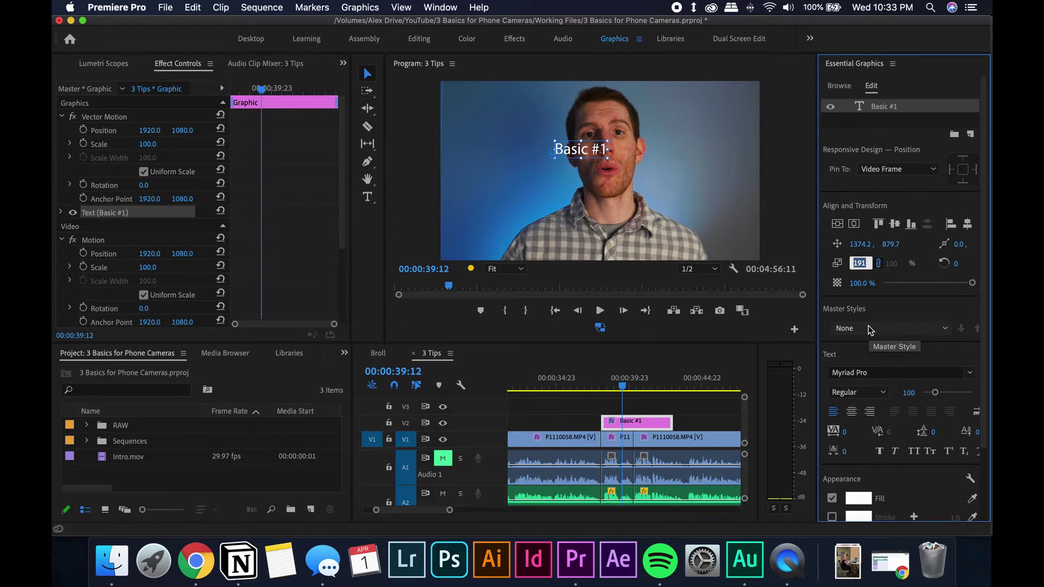
{"action": "type", "text": "400"}
{"action": "key", "text": "Return"}
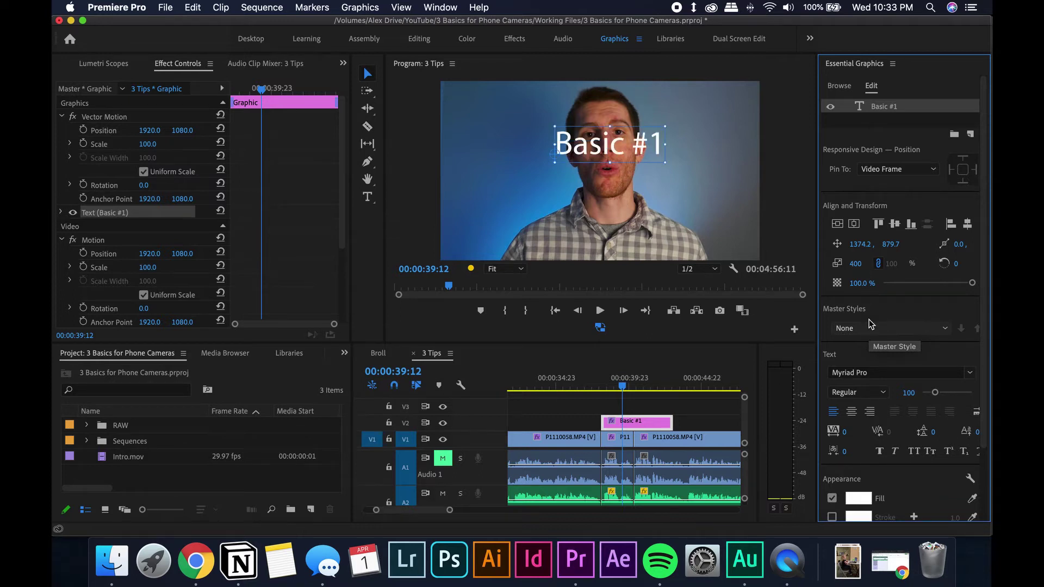
{"action": "left_click", "coordinate": [855, 264]}
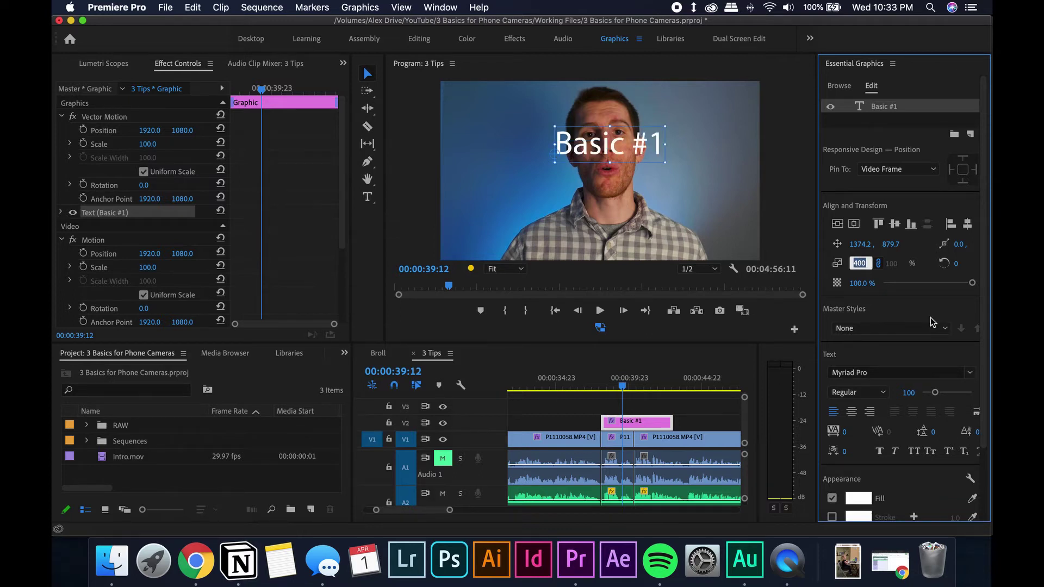
{"action": "type", "text": "700"}
{"action": "key", "text": "Return"}
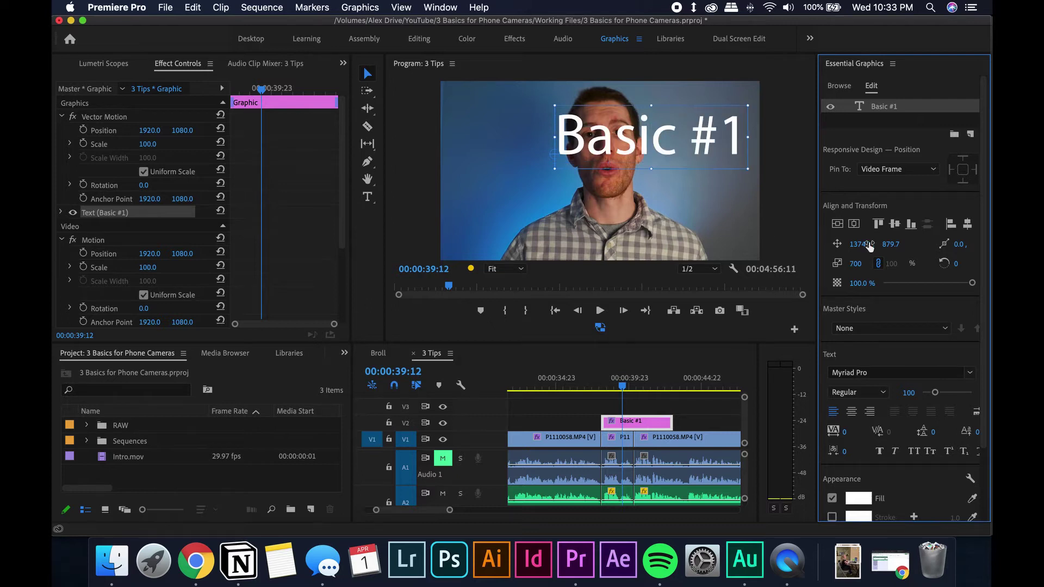
{"action": "left_click", "coordinate": [967, 226]}
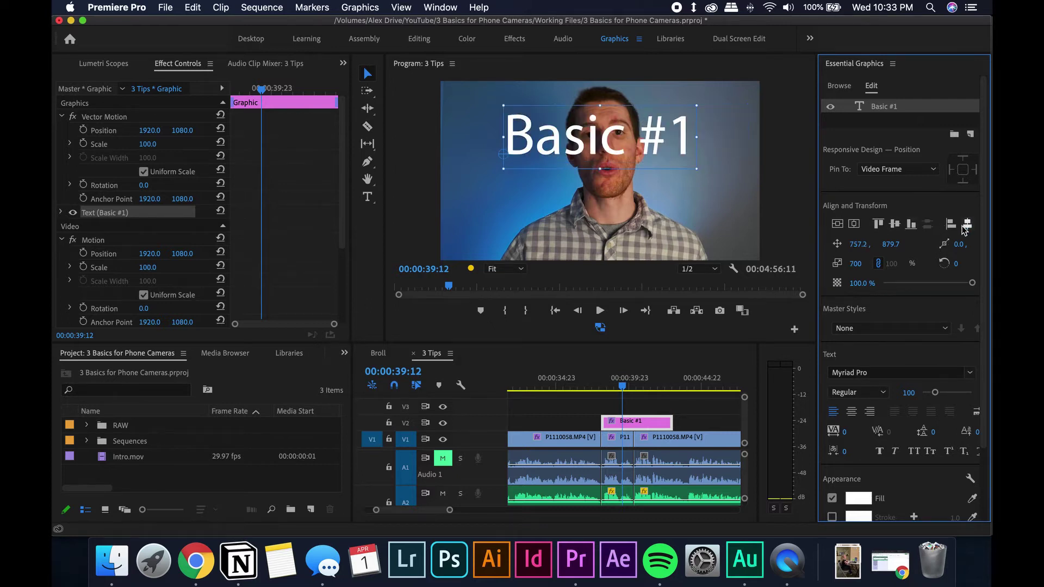
{"action": "left_click", "coordinate": [895, 226]}
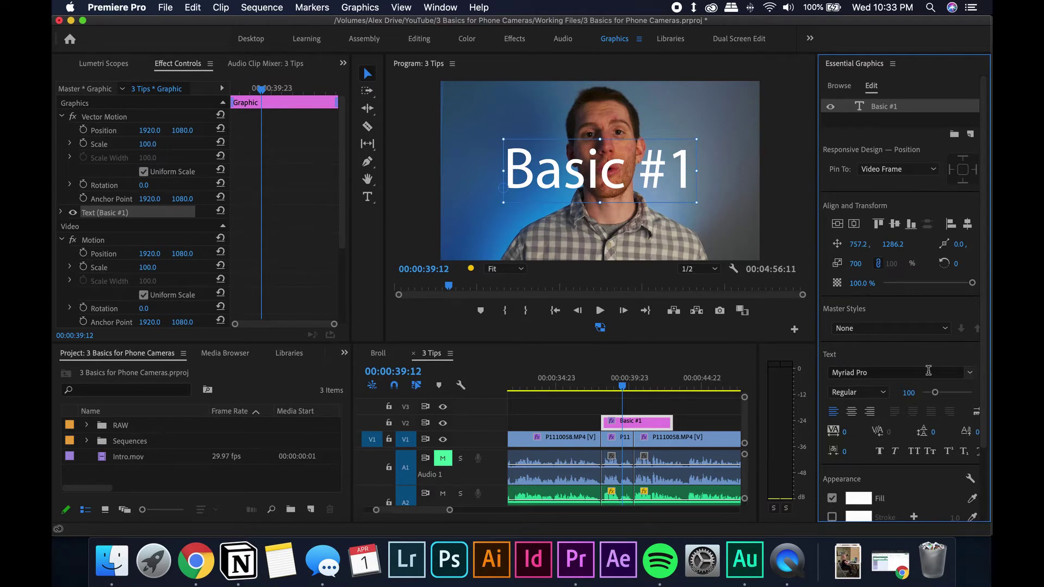
- Set the title font to Century Gothic Bold
{"action": "left_click", "coordinate": [896, 369]}
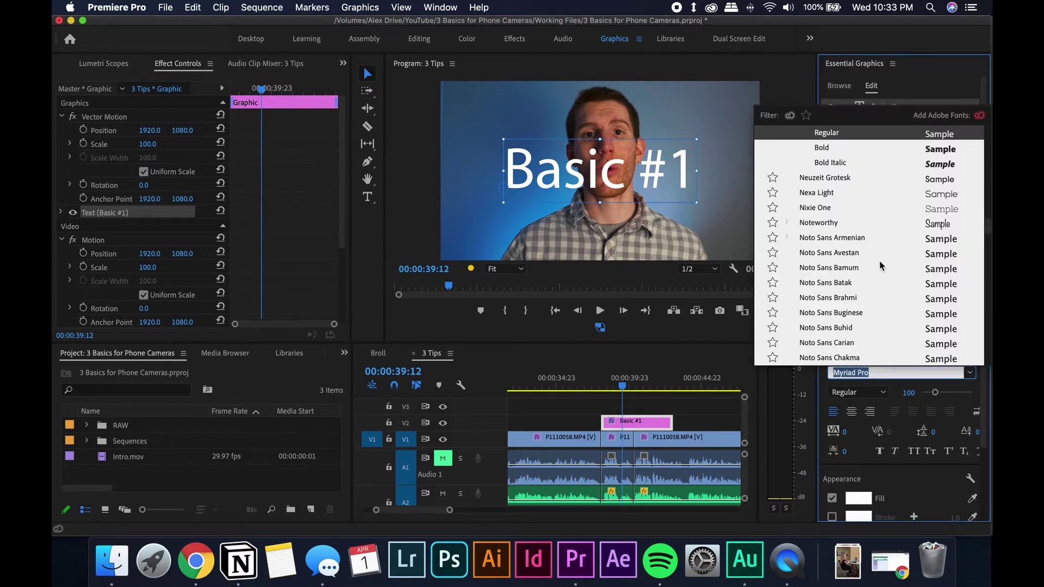
{"action": "type", "text": "cenutry"}
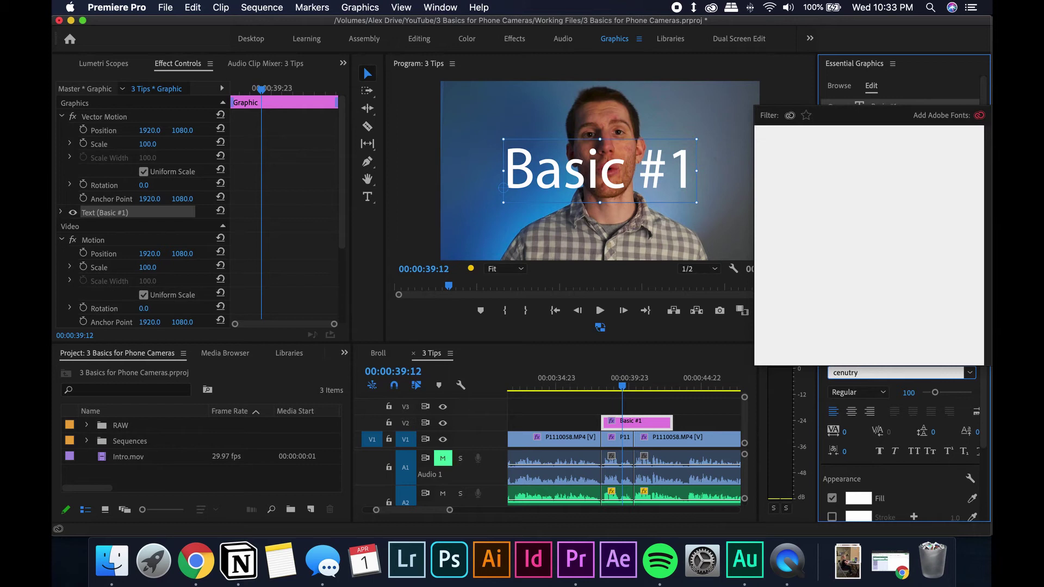
{"action": "key", "text": "BackSpace"}
{"action": "key", "text": "BackSpace"}
{"action": "key", "text": "BackSpace"}
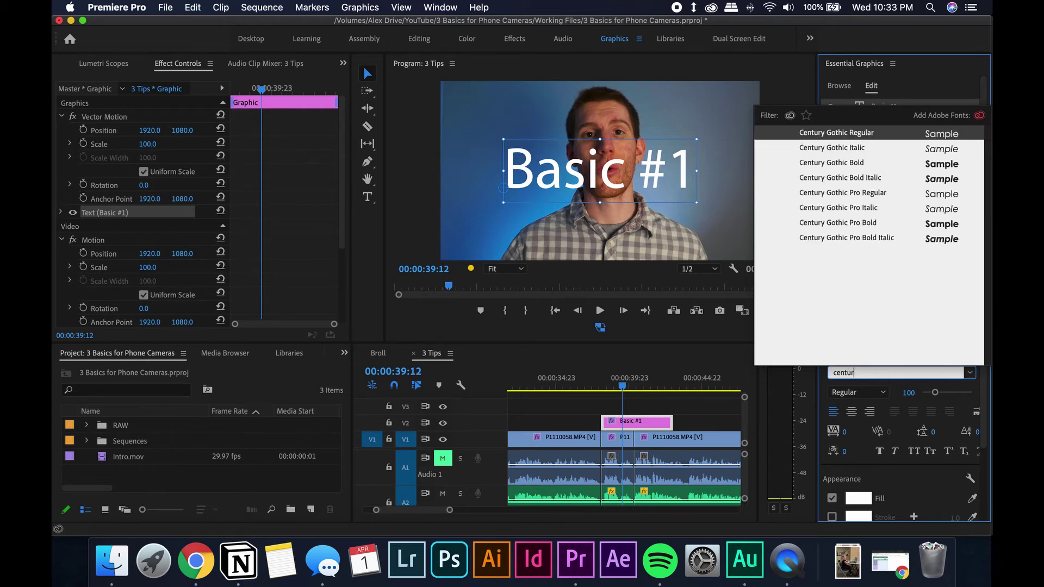
{"action": "left_click", "coordinate": [844, 164]}
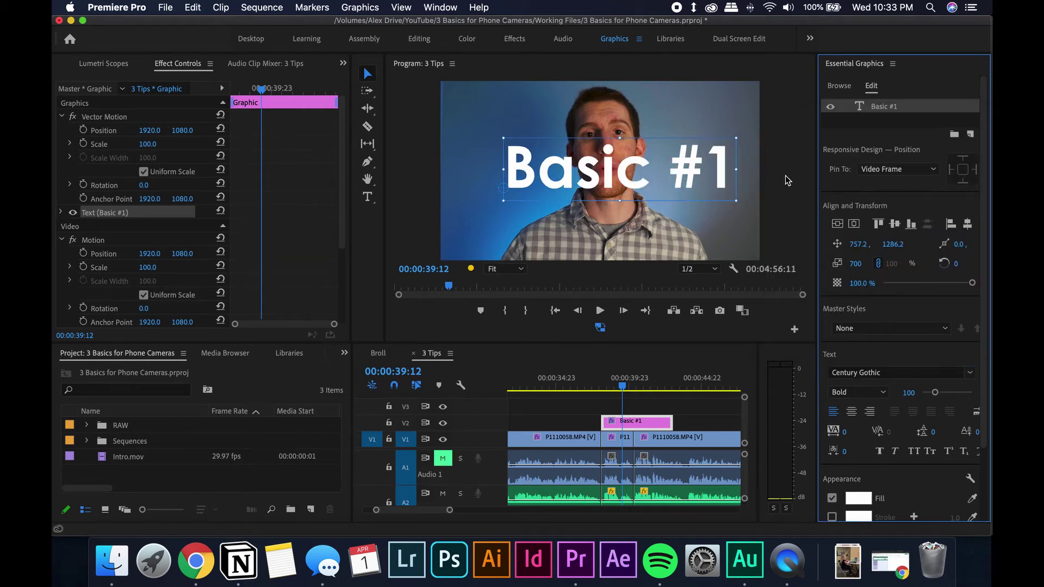
- Raise the title scale to 900, re-centre it, then deselect the clip
{"action": "left_click", "coordinate": [857, 264]}
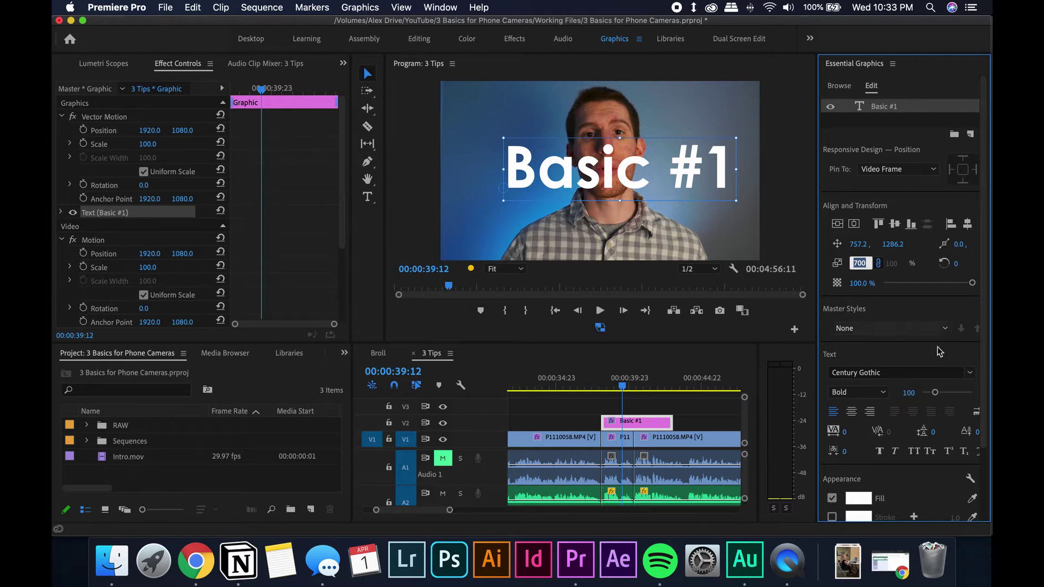
{"action": "type", "text": "900"}
{"action": "key", "text": "Return"}
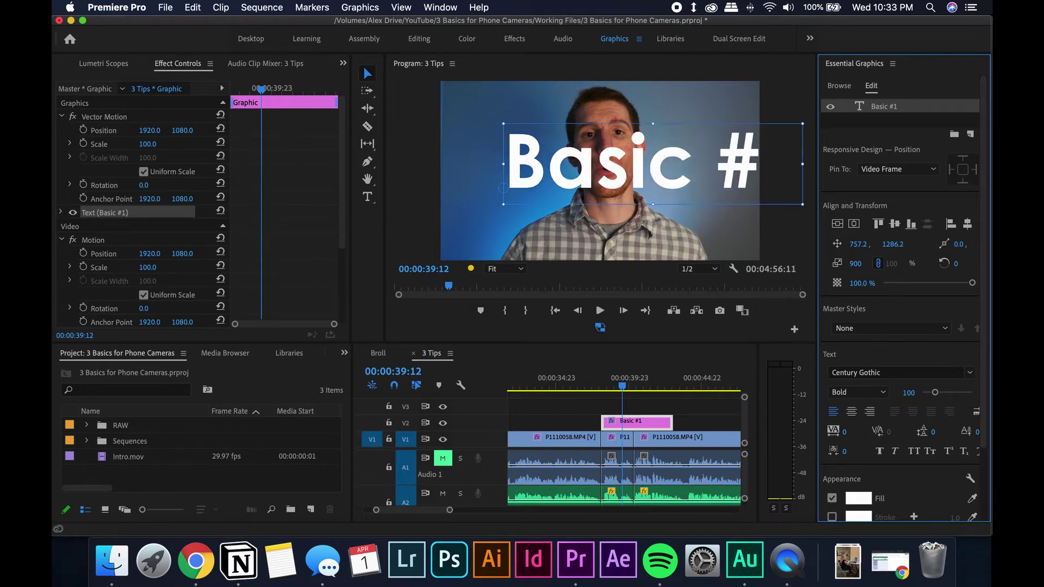
{"action": "left_click", "coordinate": [968, 223]}
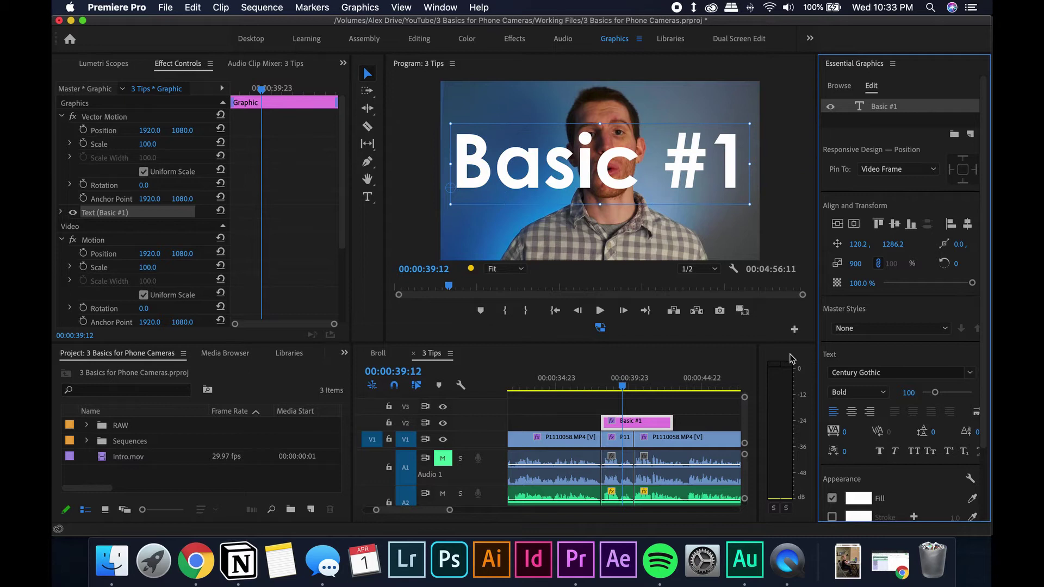
{"action": "left_click", "coordinate": [895, 223]}
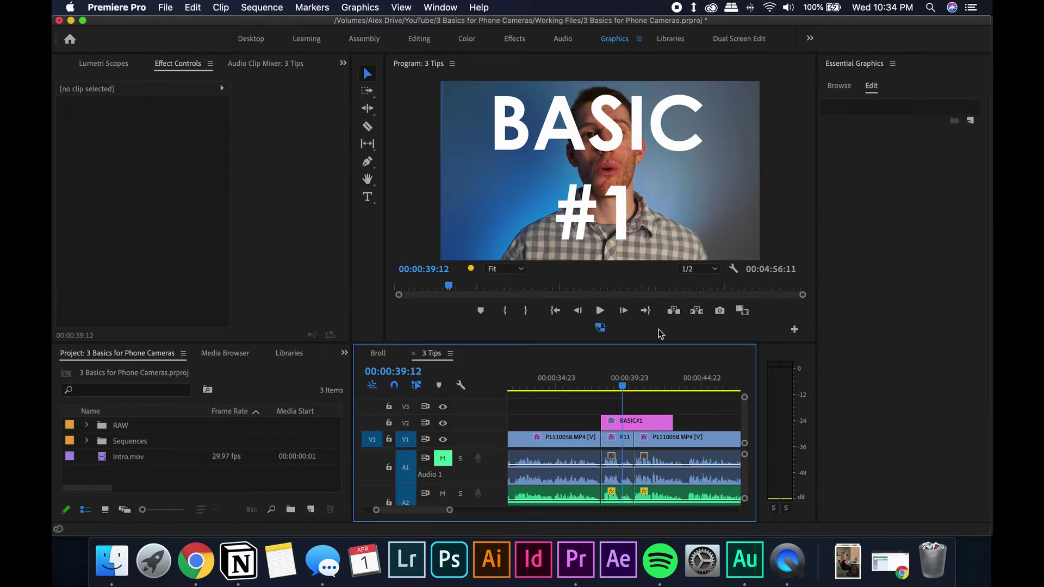
{"action": "left_click", "coordinate": [661, 219]}
{"action": "left_click", "coordinate": [660, 217]}
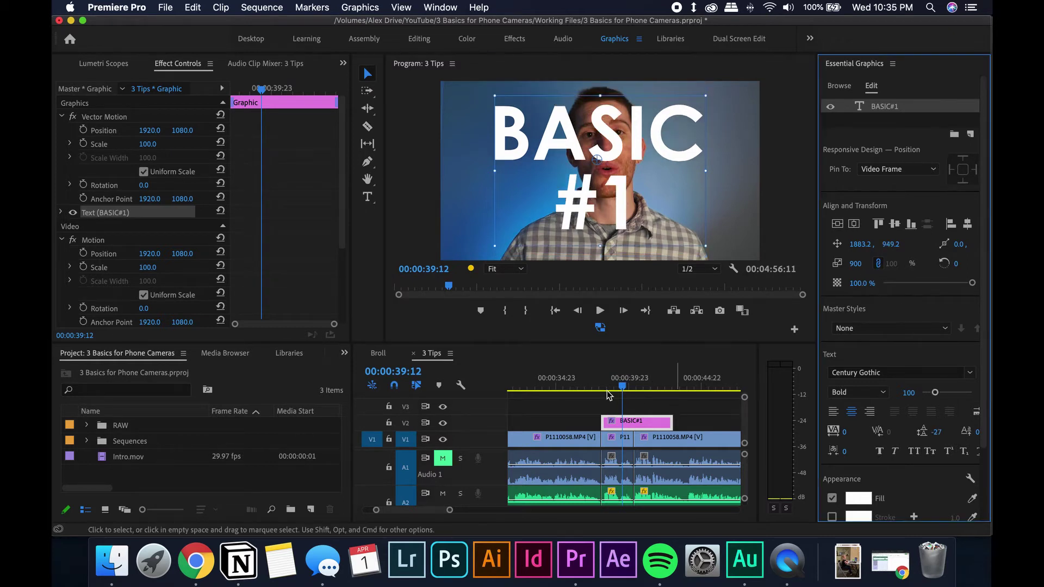
{"action": "left_click", "coordinate": [609, 395]}
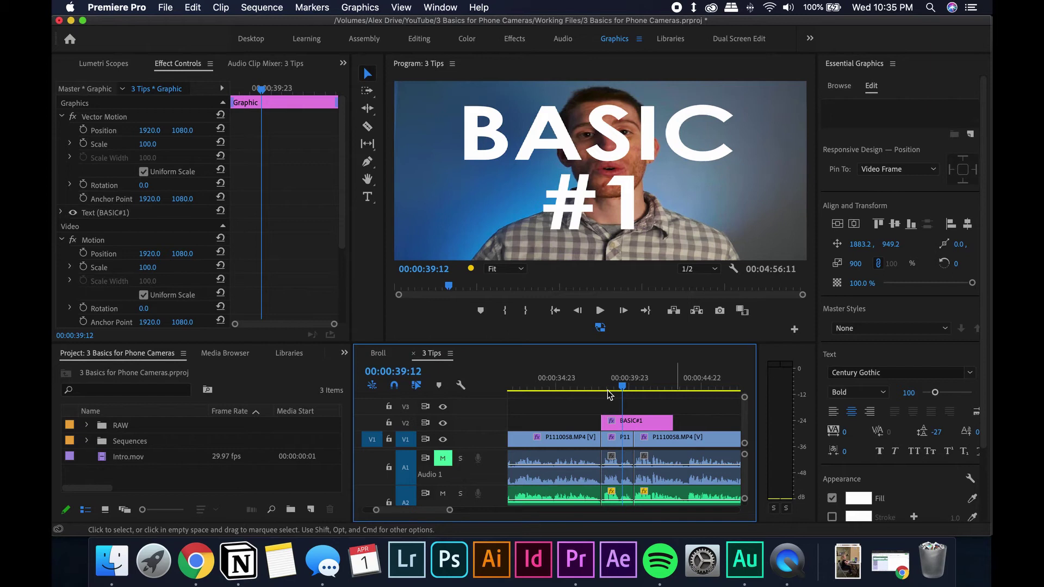
{"action": "left_click_drag", "start_coordinate": [621, 381], "coordinate": [594, 386]}
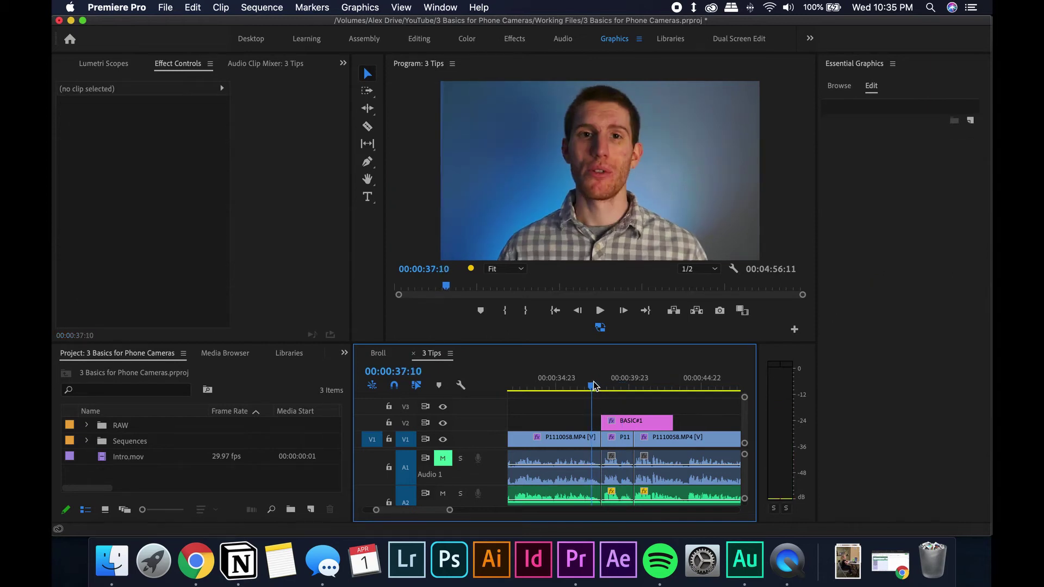
- Razor the BASIC #1 title clip into two at the playhead
{"action": "key", "text": "space"}
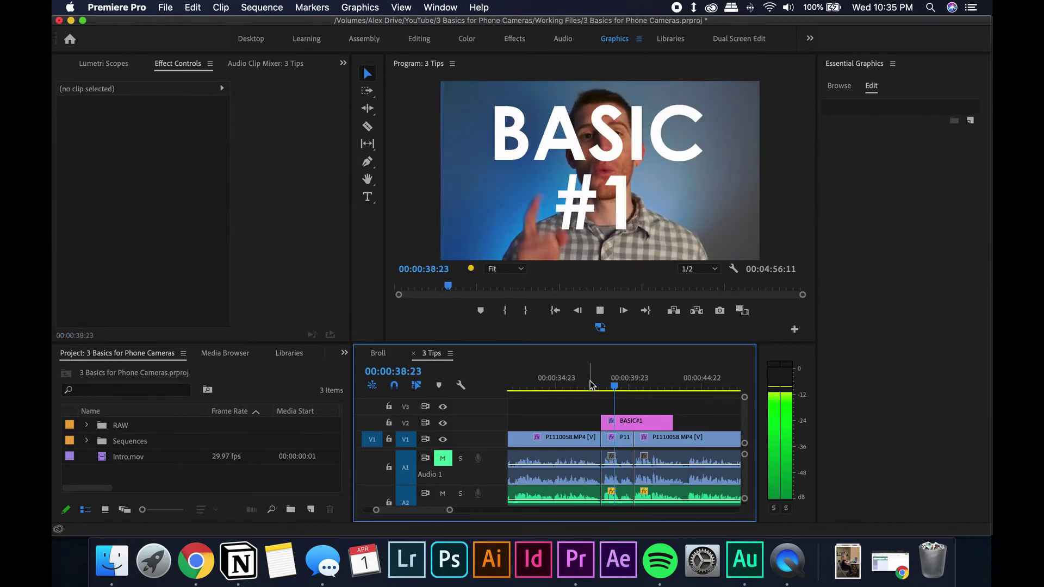
{"action": "key", "text": "space"}
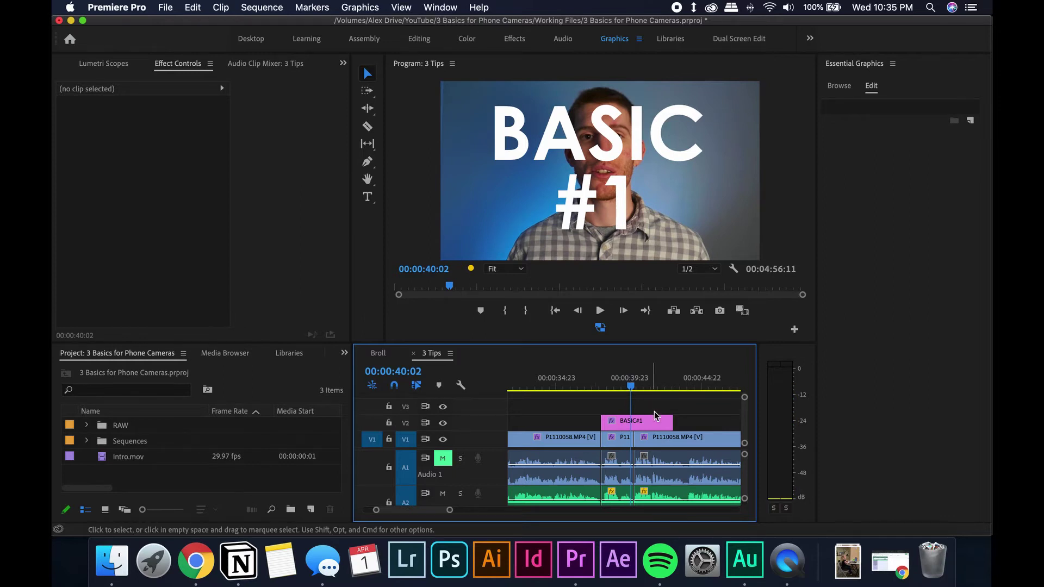
{"action": "key", "text": "c"}
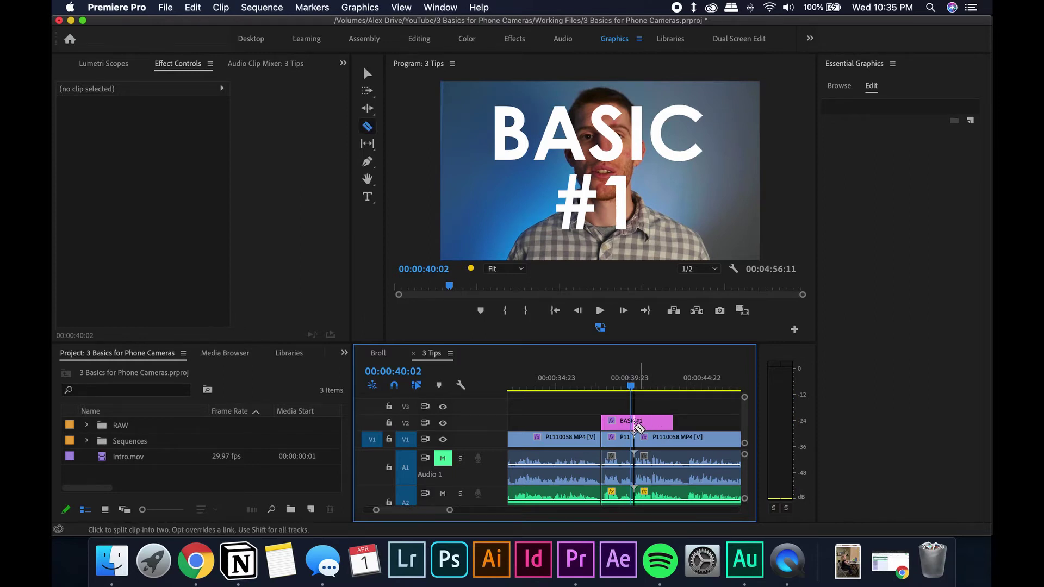
{"action": "left_click", "coordinate": [632, 422]}
{"action": "key", "text": "v"}
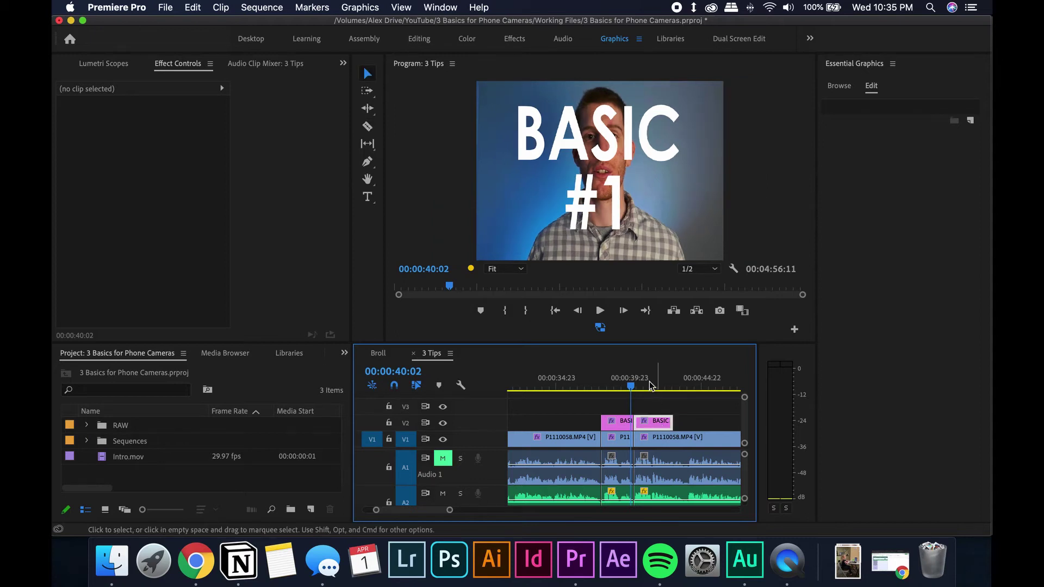
- Replace the second half's title text with ORIENTATION
{"action": "left_click", "coordinate": [647, 385]}
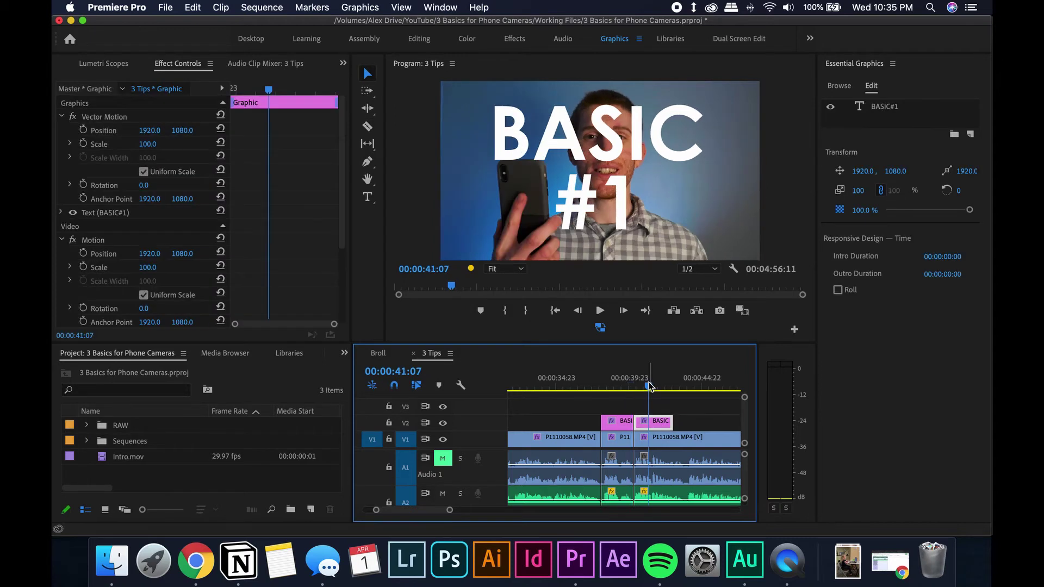
{"action": "left_click", "coordinate": [611, 132]}
{"action": "double_click", "coordinate": [612, 131]}
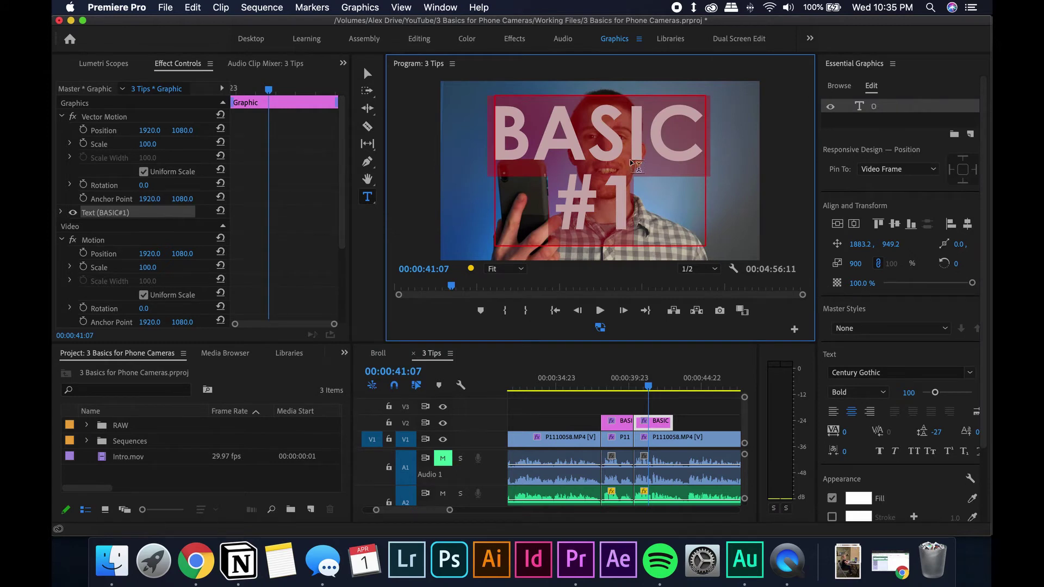
{"action": "key", "text": "BackSpace"}
{"action": "type", "text": "OREIENTATION"}
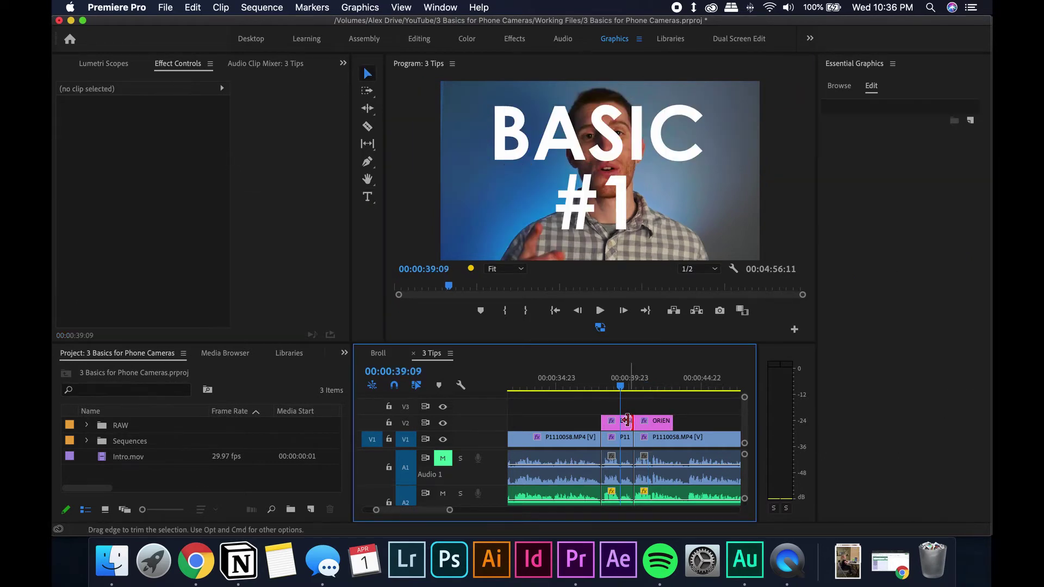
- Shorten the BASIC #1 title, butt ORIENTATION against it, and play both back
{"action": "left_click_drag", "start_coordinate": [626, 420], "coordinate": [619, 420]}
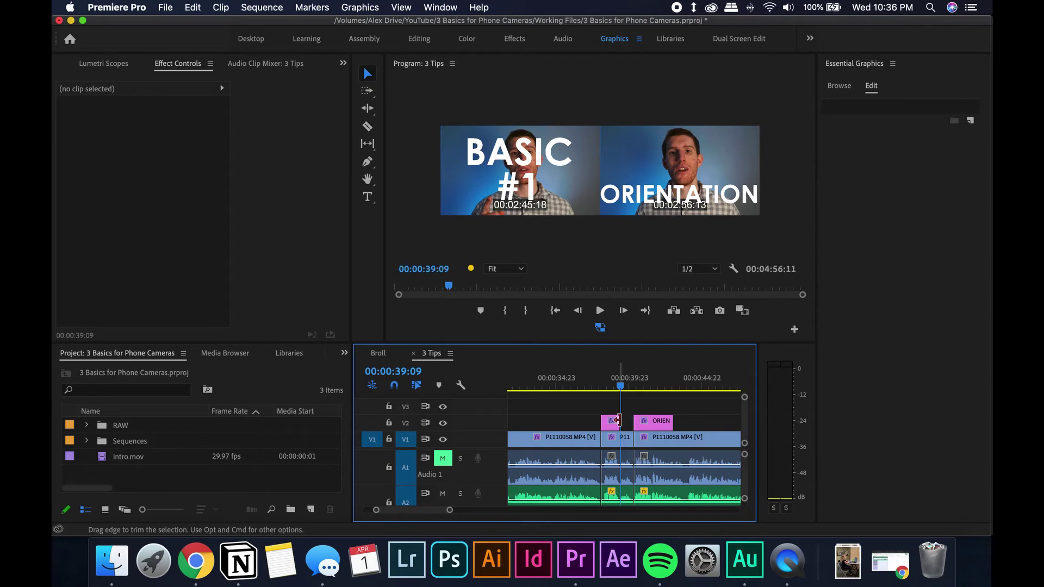
{"action": "left_click", "coordinate": [654, 424]}
{"action": "left_click_drag", "start_coordinate": [646, 425], "coordinate": [632, 423]}
{"action": "left_click_drag", "start_coordinate": [614, 387], "coordinate": [587, 387]}
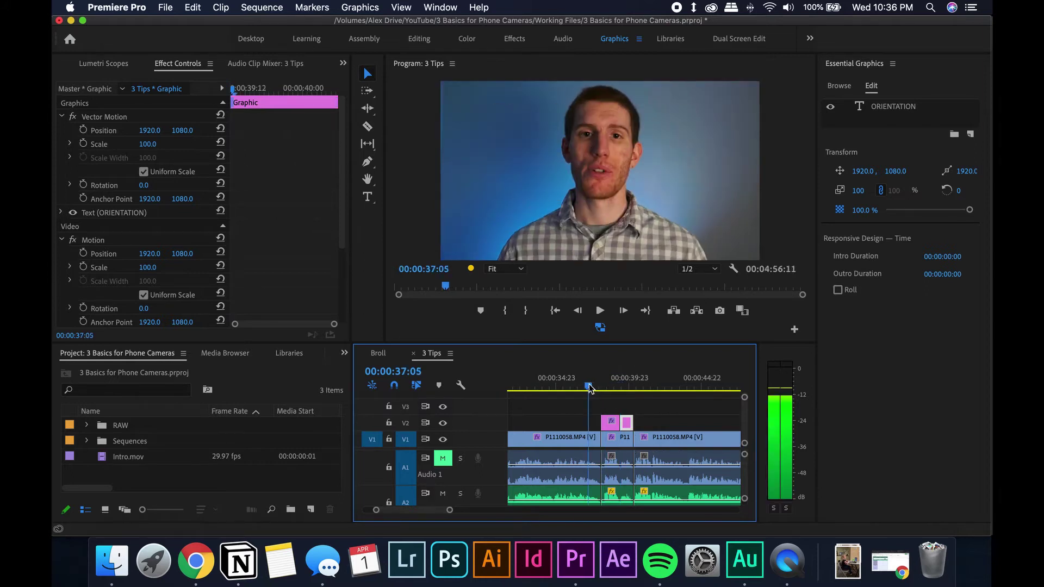
{"action": "left_click", "coordinate": [624, 398]}
{"action": "key", "text": "space"}
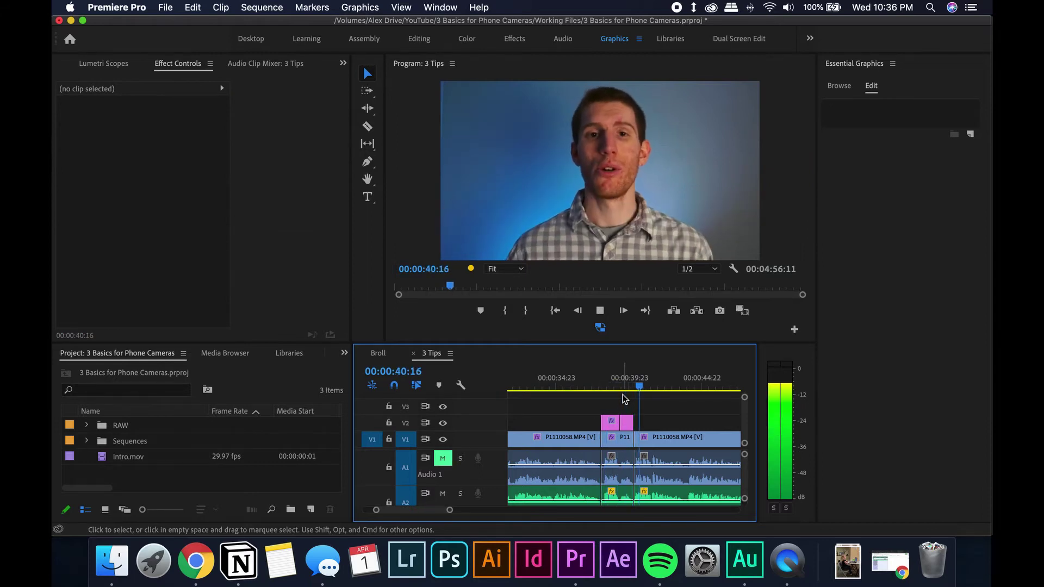
{"action": "key", "text": "space"}
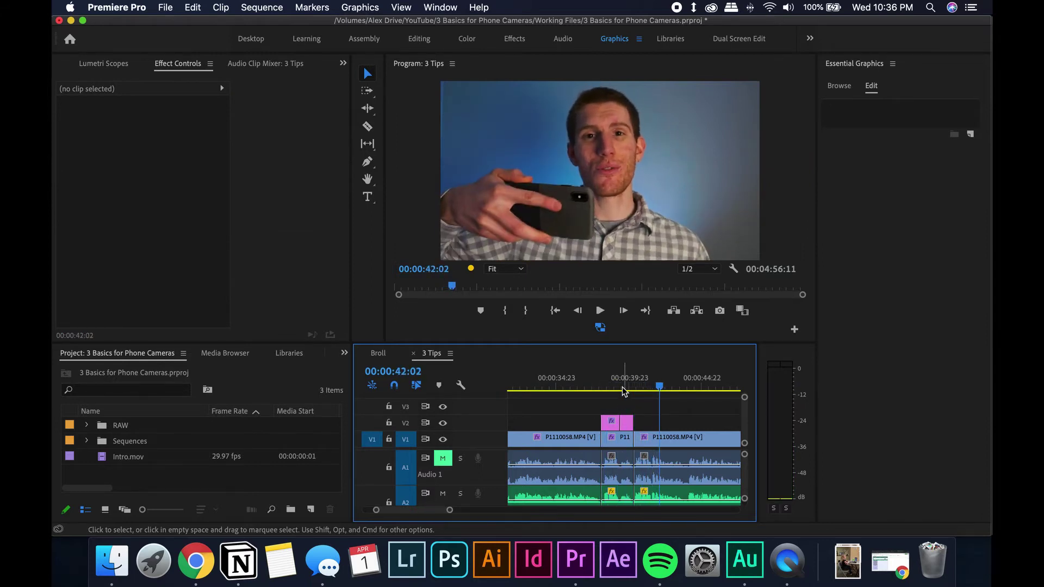
- Move the ORIENTATION text lower and centre it horizontally in the frame
{"action": "left_click", "coordinate": [626, 387]}
{"action": "left_click", "coordinate": [626, 423]}
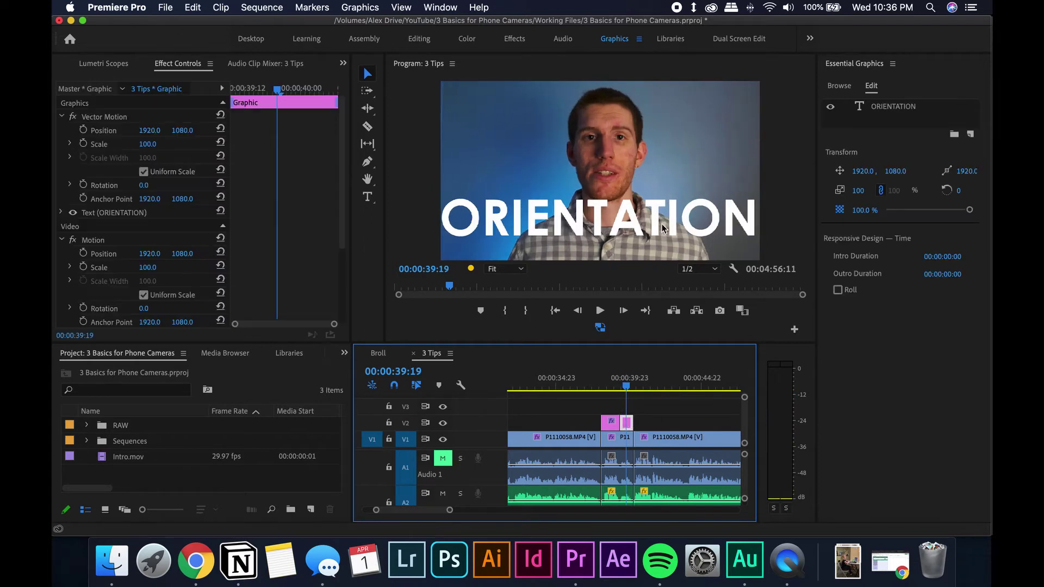
{"action": "left_click", "coordinate": [718, 221]}
{"action": "left_click_drag", "start_coordinate": [718, 226], "coordinate": [720, 228]}
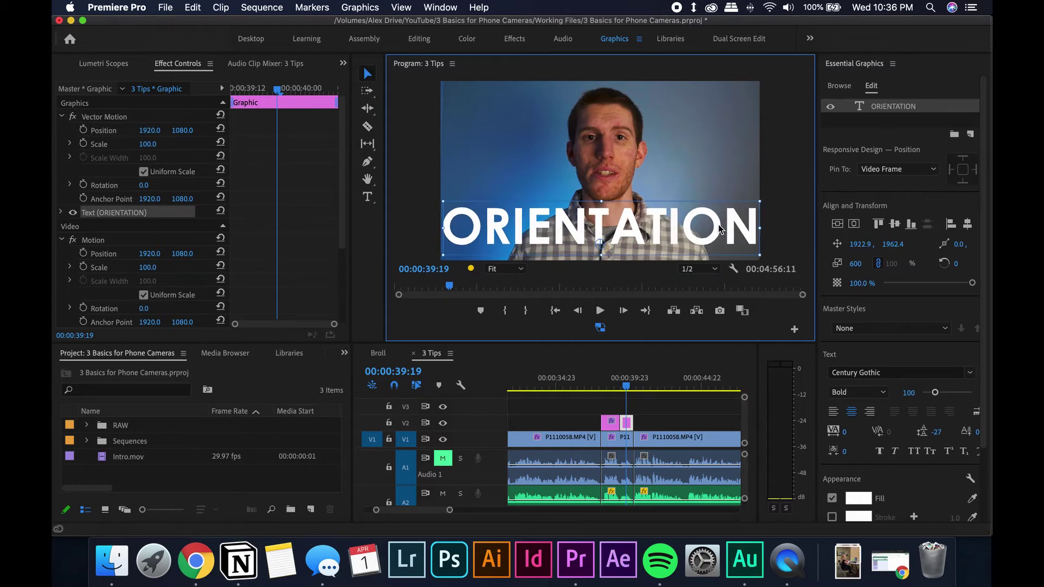
{"action": "left_click", "coordinate": [962, 227]}
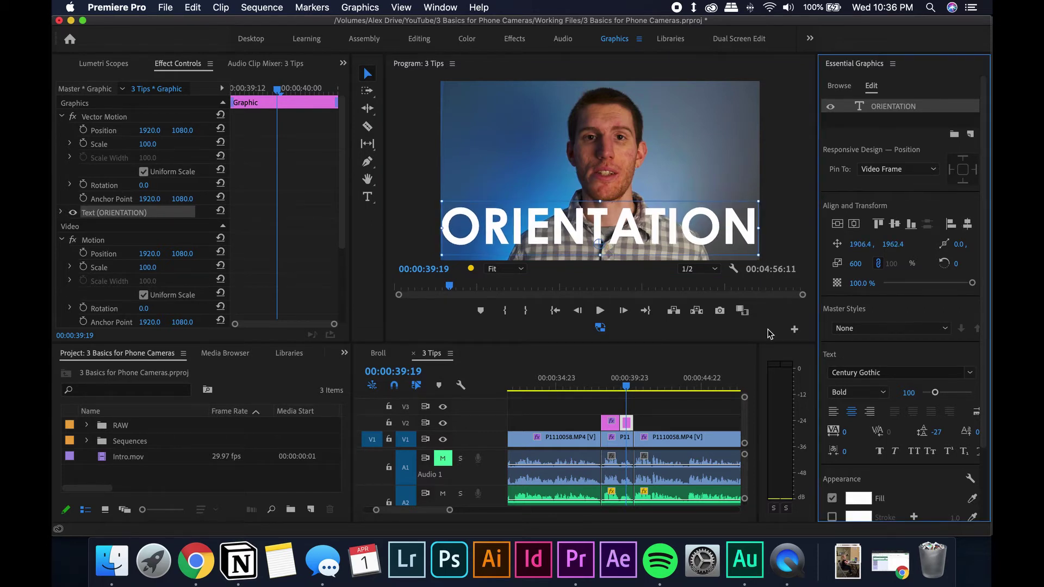
{"action": "left_click", "coordinate": [680, 416]}
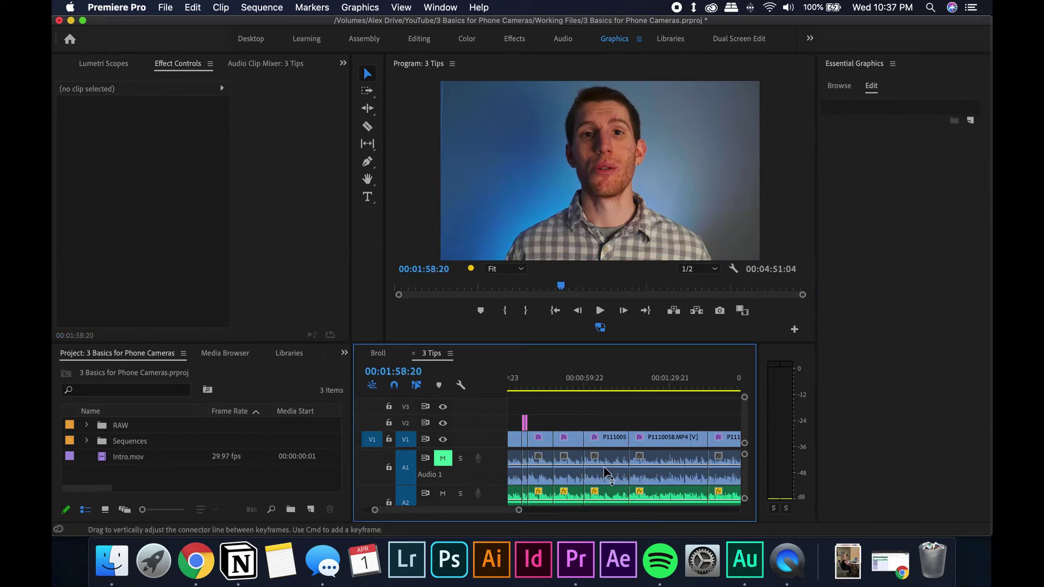
- Zoom the timeline out and play back the sequence ending near 4:31:22
{"action": "scroll", "coordinate": [606, 473], "scroll_direction": "down", "scroll_amount": 5}
{"action": "scroll", "coordinate": [605, 471], "scroll_direction": "up", "scroll_amount": 4}
{"action": "left_click_drag", "start_coordinate": [561, 411], "coordinate": [544, 423]}
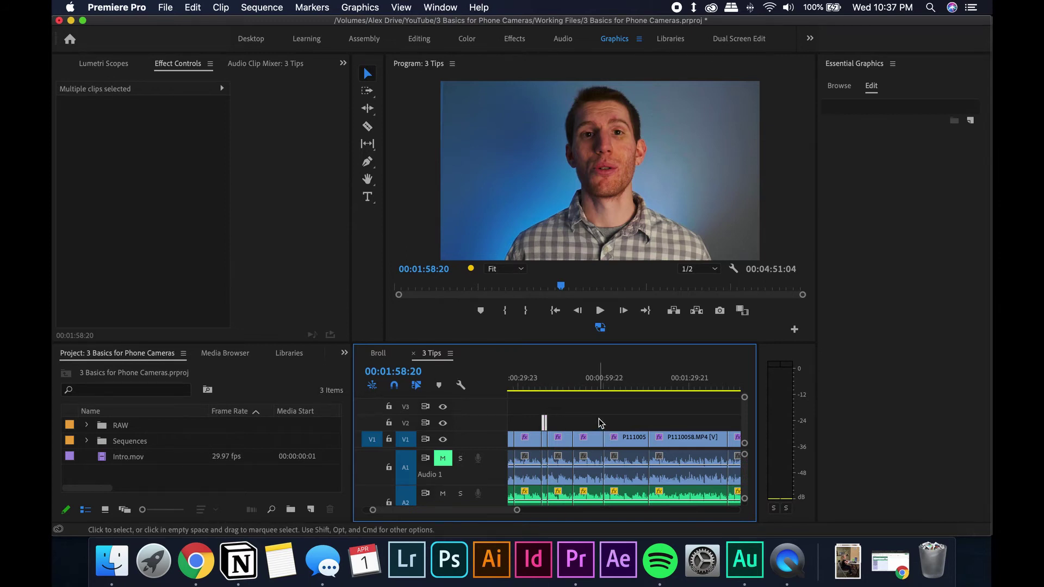
{"action": "key", "text": "backslash"}
{"action": "key", "text": "minus"}
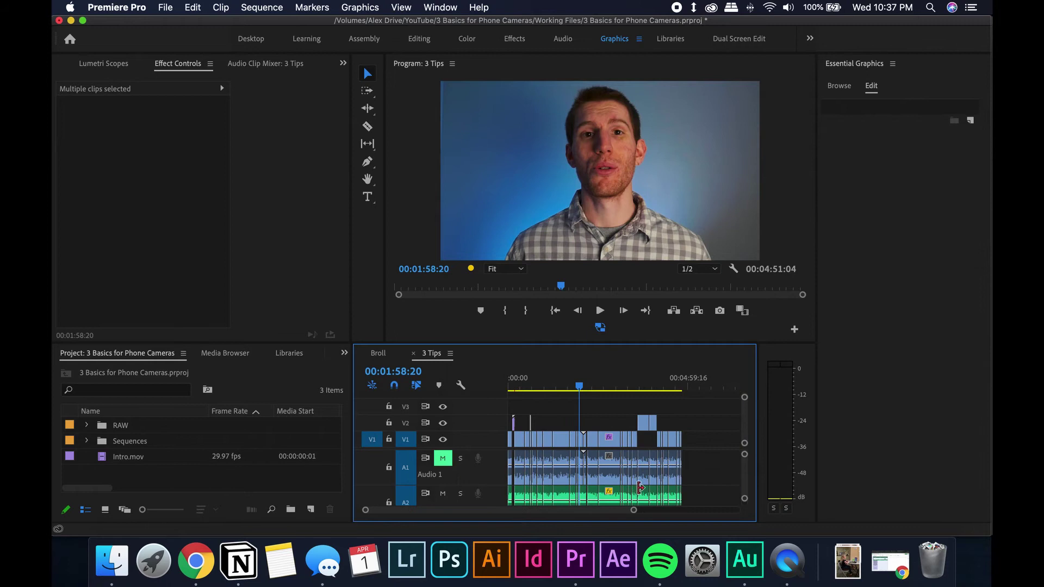
{"action": "left_click", "coordinate": [687, 382]}
{"action": "scroll", "coordinate": [614, 514], "scroll_direction": "up", "scroll_amount": 2}
{"action": "scroll", "coordinate": [614, 514], "scroll_direction": "up", "scroll_amount": 3}
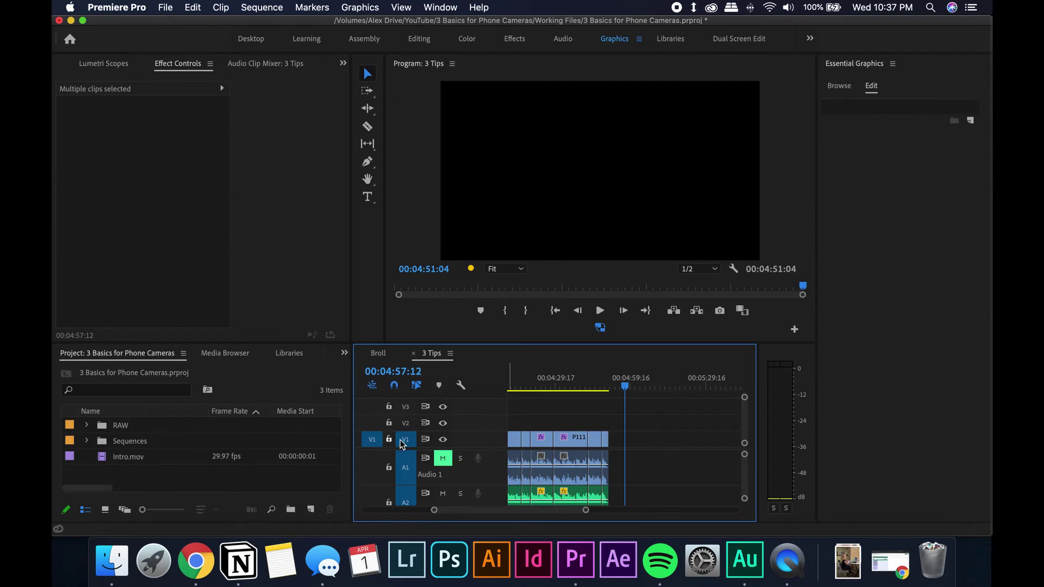
{"action": "left_click", "coordinate": [561, 387]}
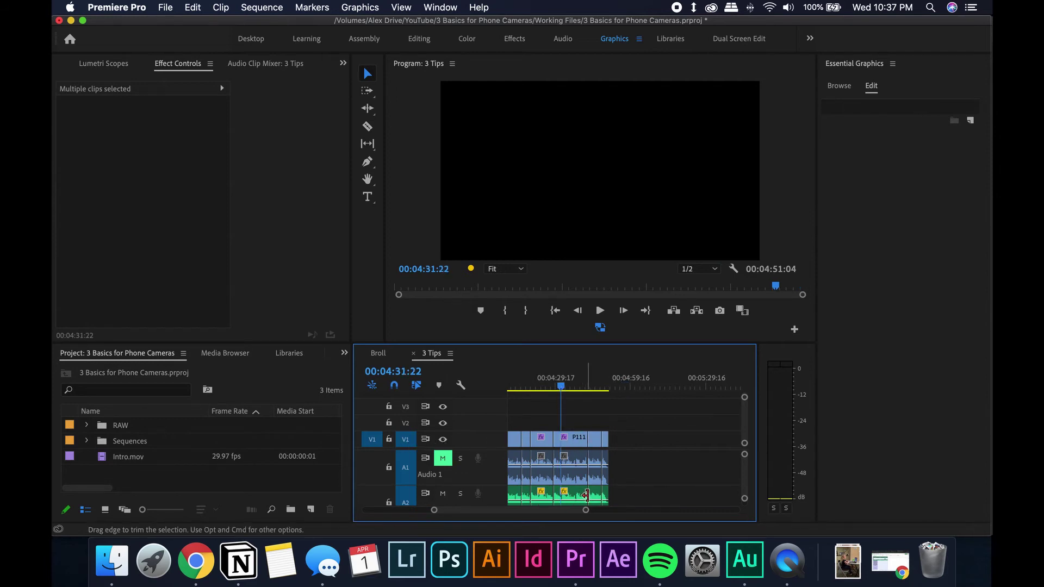
{"action": "key", "text": "space"}
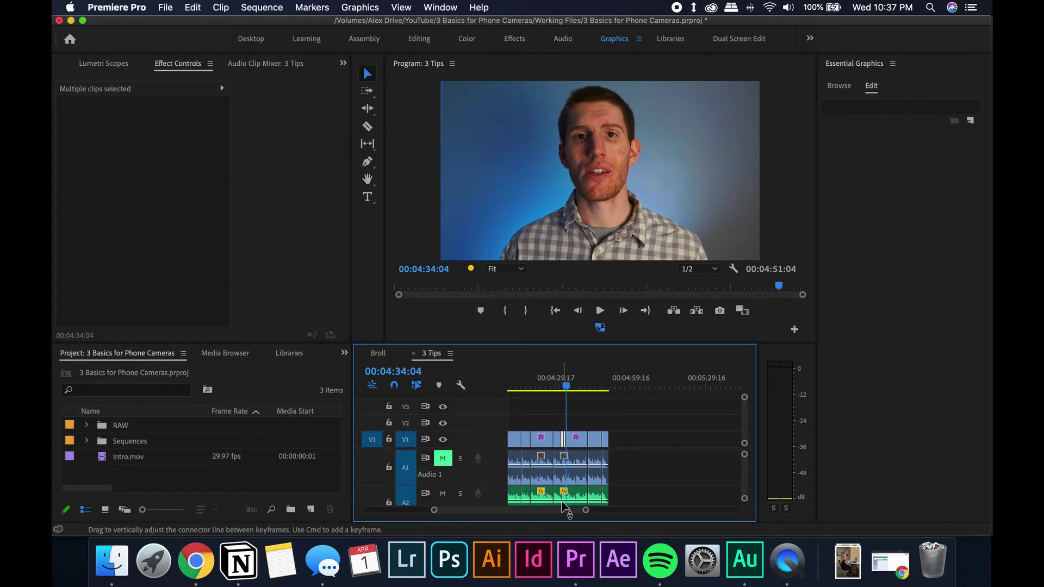
{"action": "key", "text": "super+shift+a"}
- Drag the title clips on V2 to around 00:01:57
{"action": "scroll", "coordinate": [562, 503], "scroll_direction": "left", "scroll_amount": 5}
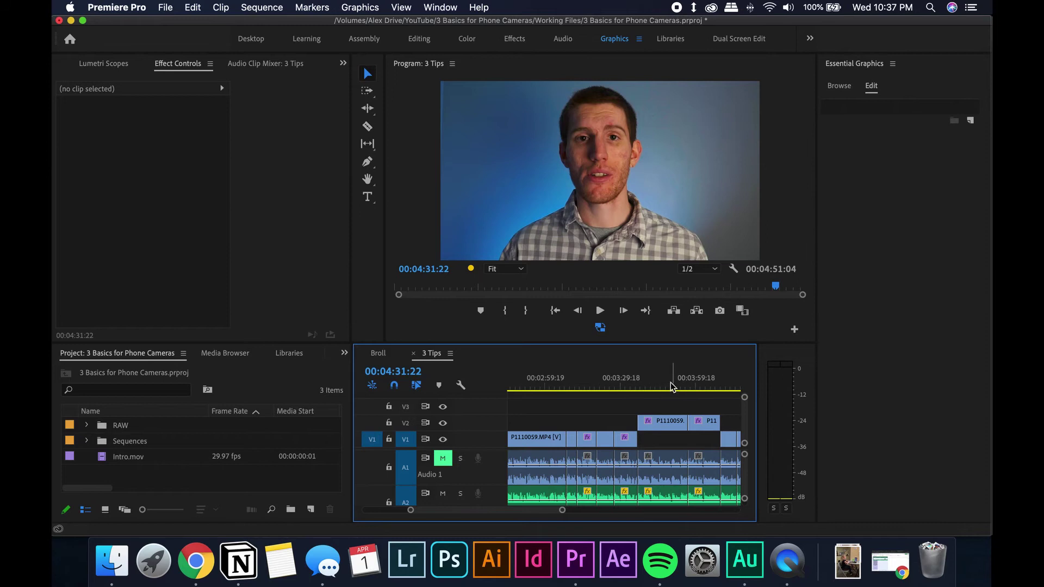
{"action": "left_click", "coordinate": [660, 382]}
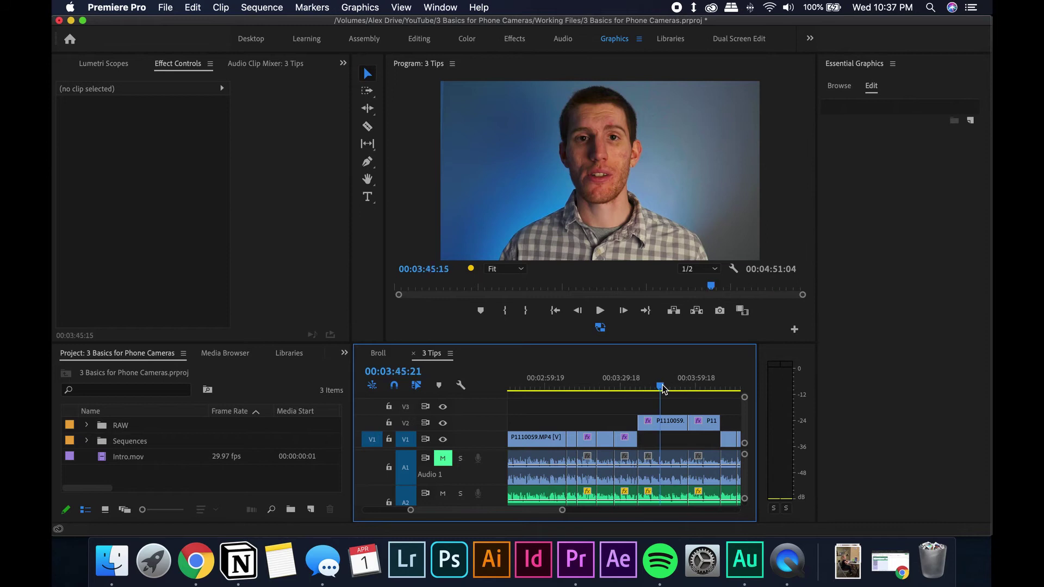
{"action": "left_click", "coordinate": [667, 442], "text": "super"}
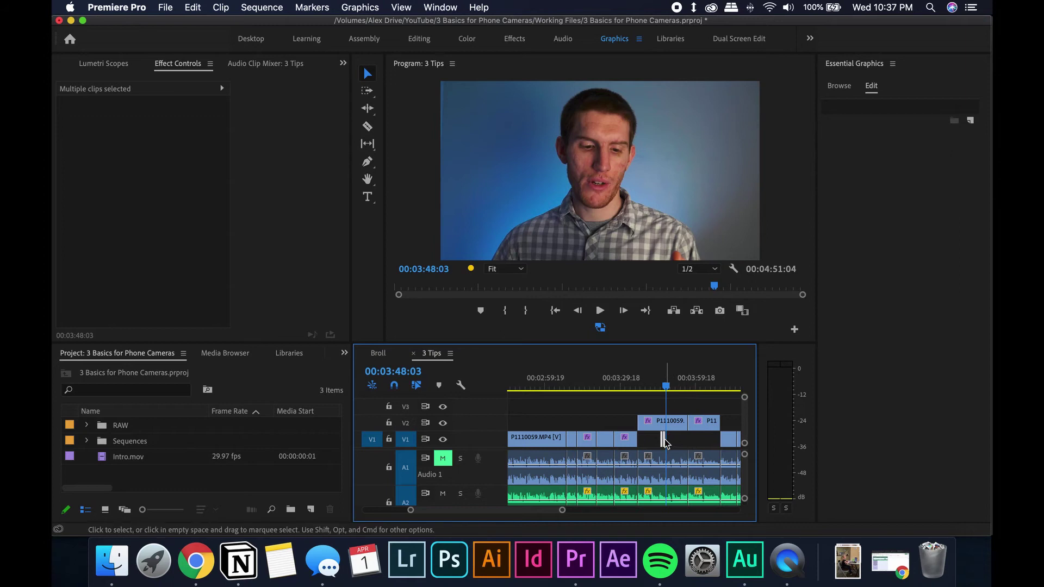
{"action": "mouse_move", "coordinate": [663, 442]}
{"action": "left_mouse_down"}
{"action": "mouse_move", "coordinate": [554, 424]}
{"action": "mouse_move", "coordinate": [581, 420]}
{"action": "left_mouse_up"}
{"action": "scroll", "coordinate": [605, 443], "scroll_direction": "up", "scroll_amount": 3}
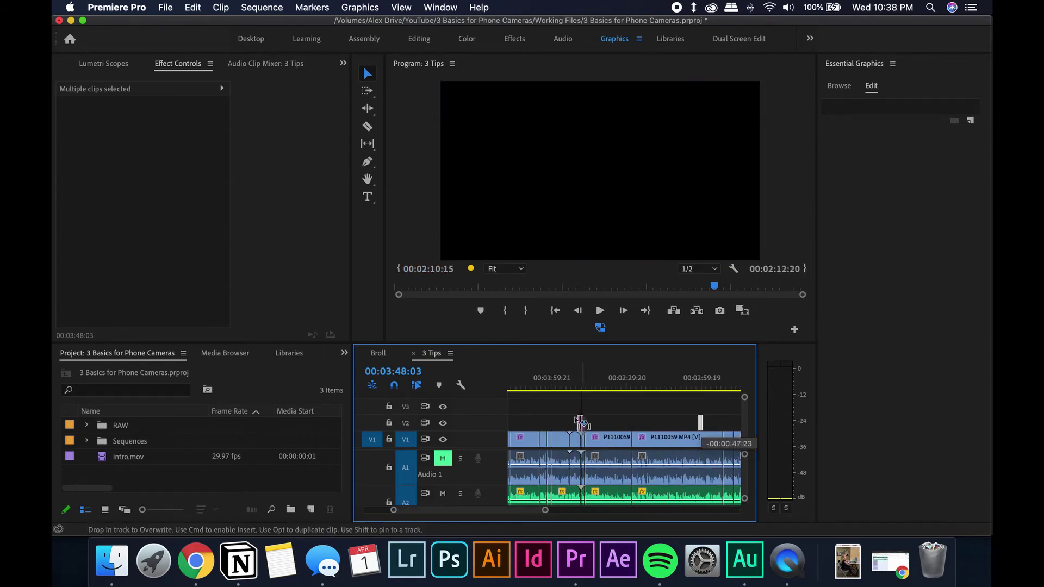
{"action": "scroll", "coordinate": [582, 425], "scroll_direction": "up", "scroll_amount": 3}
{"action": "left_click_drag", "start_coordinate": [615, 388], "coordinate": [647, 423]}
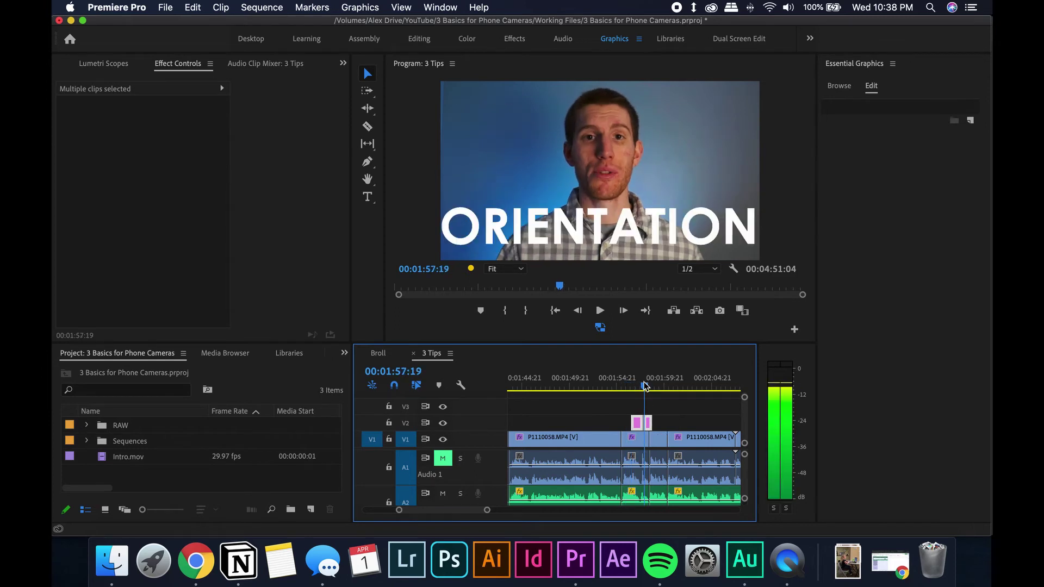
- Retype the ORIENTATION title as COMPOSITION
{"action": "left_click", "coordinate": [647, 423]}
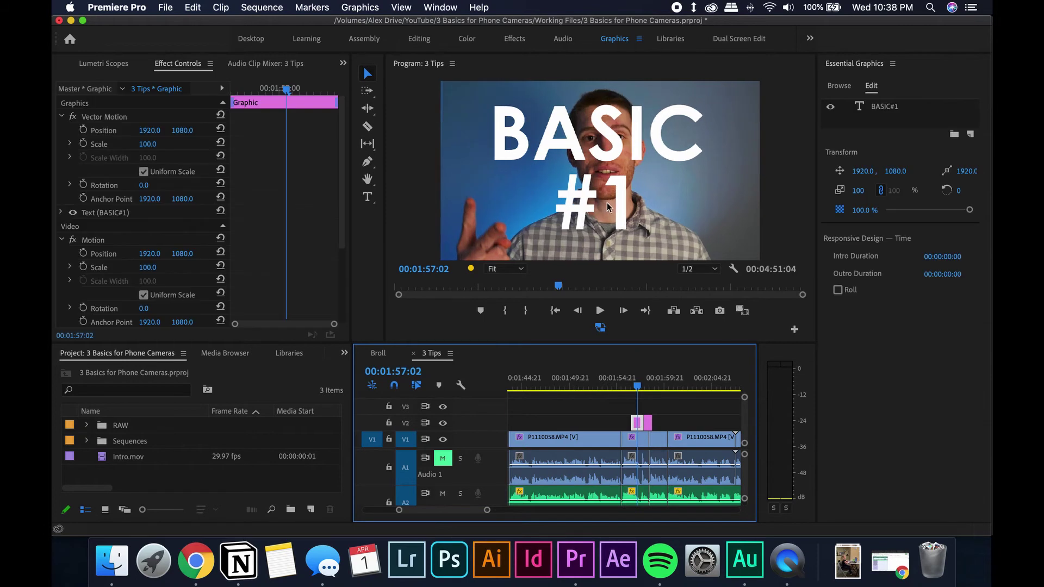
{"action": "left_click", "coordinate": [650, 387]}
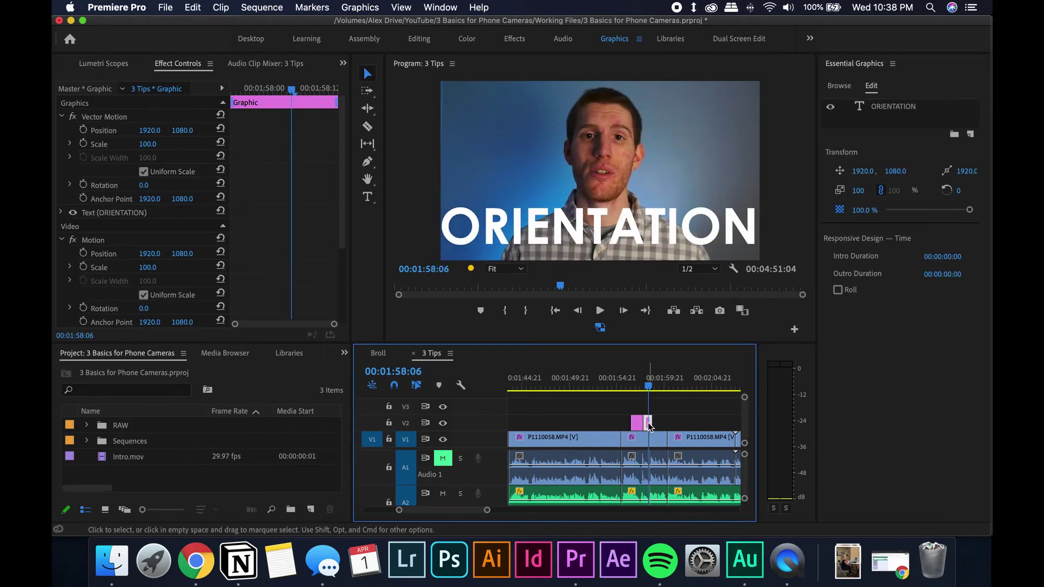
{"action": "left_click", "coordinate": [618, 230]}
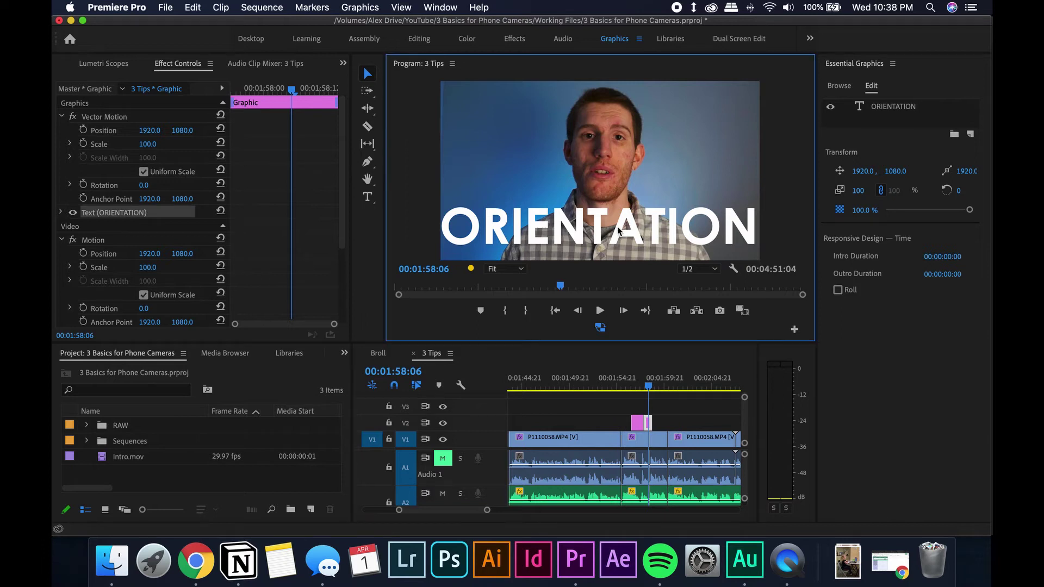
{"action": "double_click", "coordinate": [617, 228]}
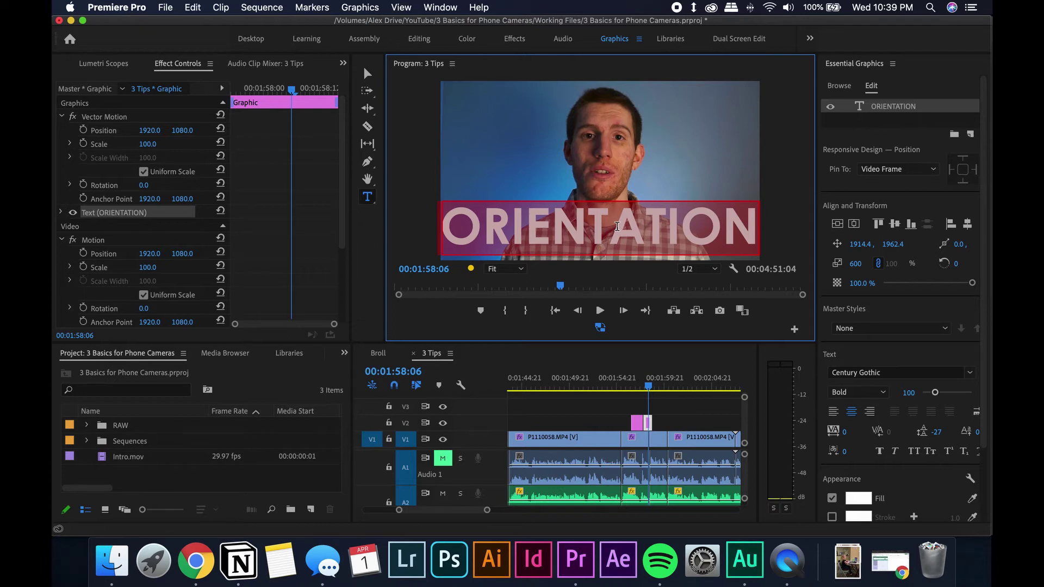
{"action": "type", "text": "COMP"}
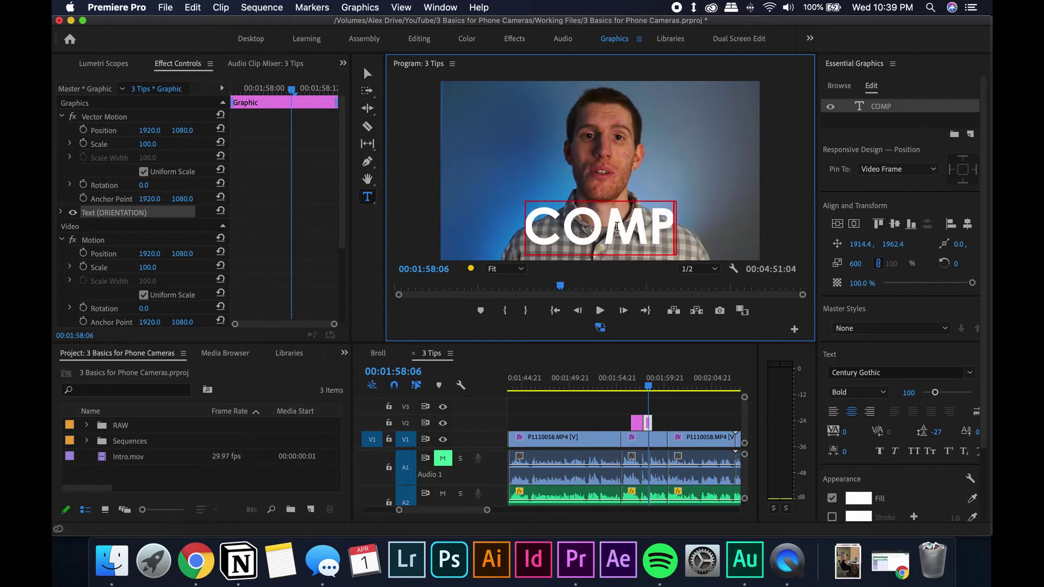
{"action": "type", "text": "OSITION"}
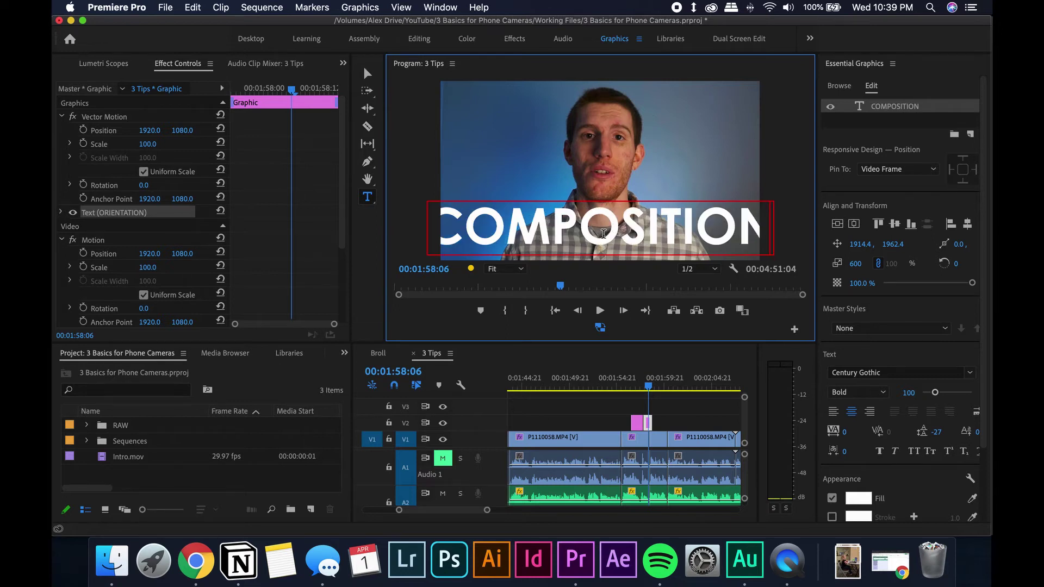
- Set the COMPOSITION text box width to 550 in Essential Graphics
{"action": "double_click", "coordinate": [648, 236]}
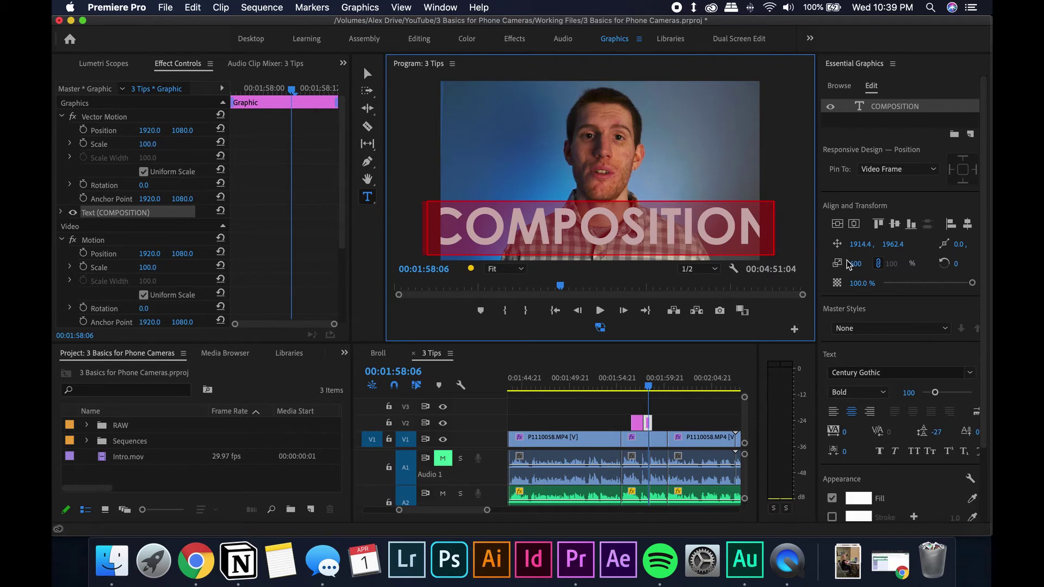
{"action": "left_click", "coordinate": [867, 273]}
{"action": "key", "text": "Tab"}
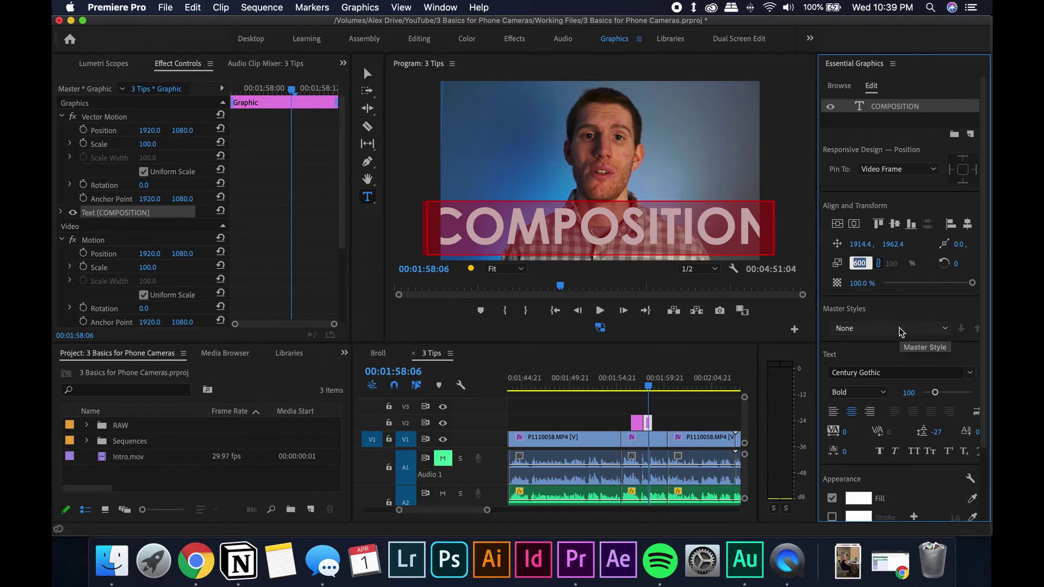
{"action": "key", "text": "Return"}
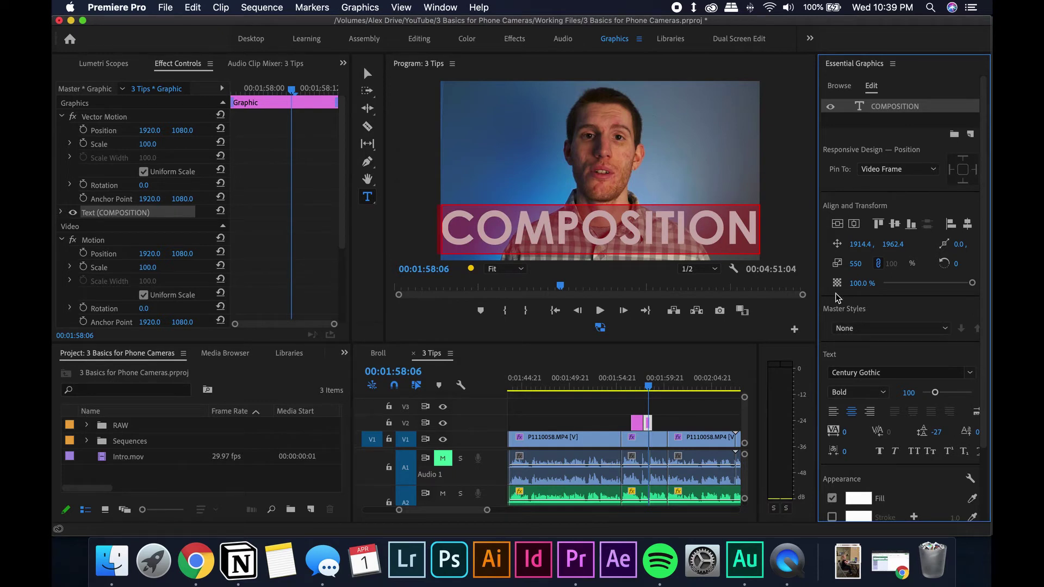
{"action": "left_click", "coordinate": [858, 265]}
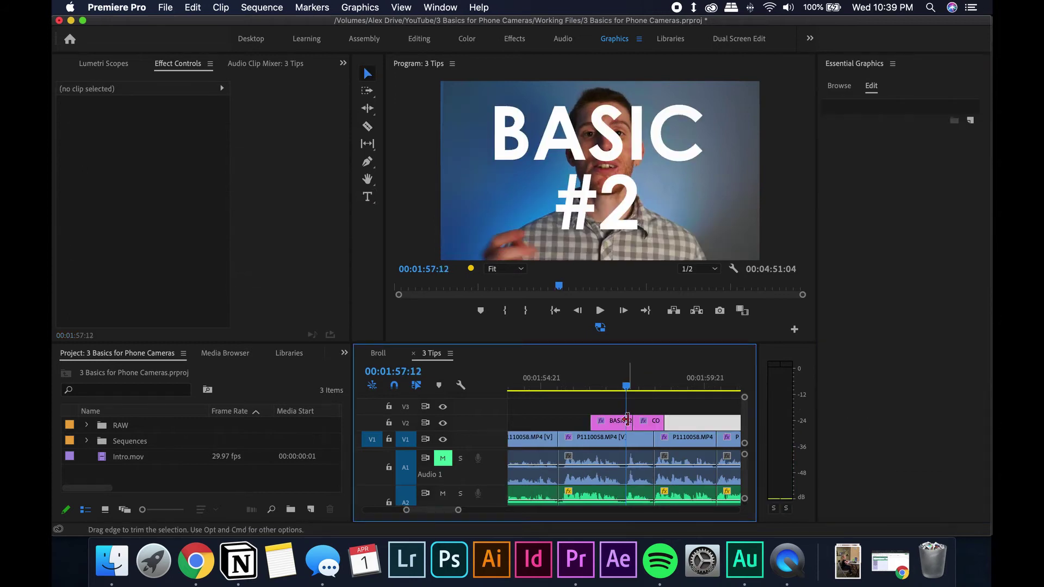
- Trim a few frames off the end of the BASIC #2 title on V2 and play the section back
{"action": "left_click_drag", "start_coordinate": [626, 422], "coordinate": [624, 420]}
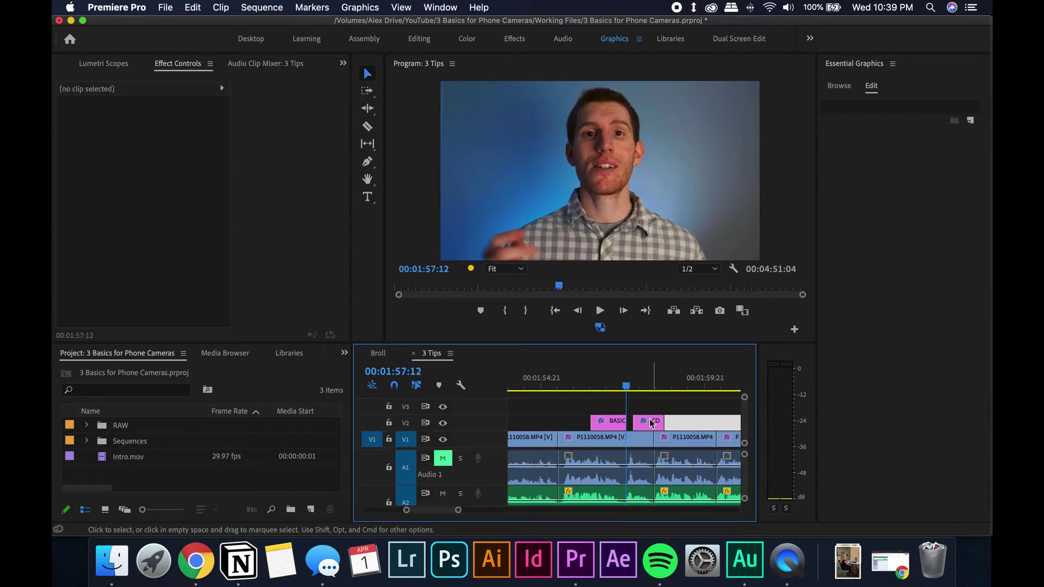
{"action": "left_click", "coordinate": [649, 418]}
{"action": "left_click", "coordinate": [563, 386]}
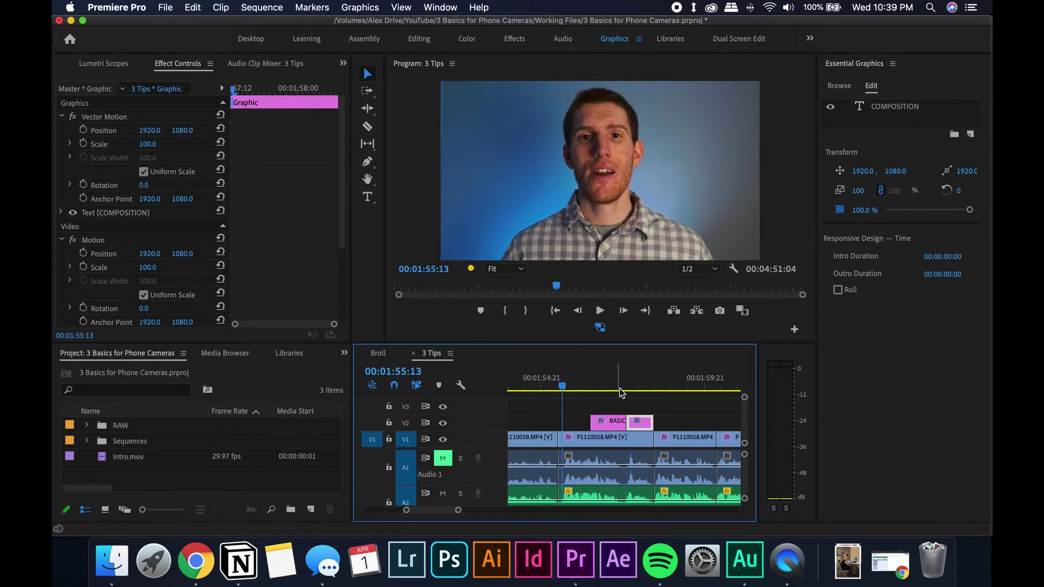
{"action": "key", "text": "space"}
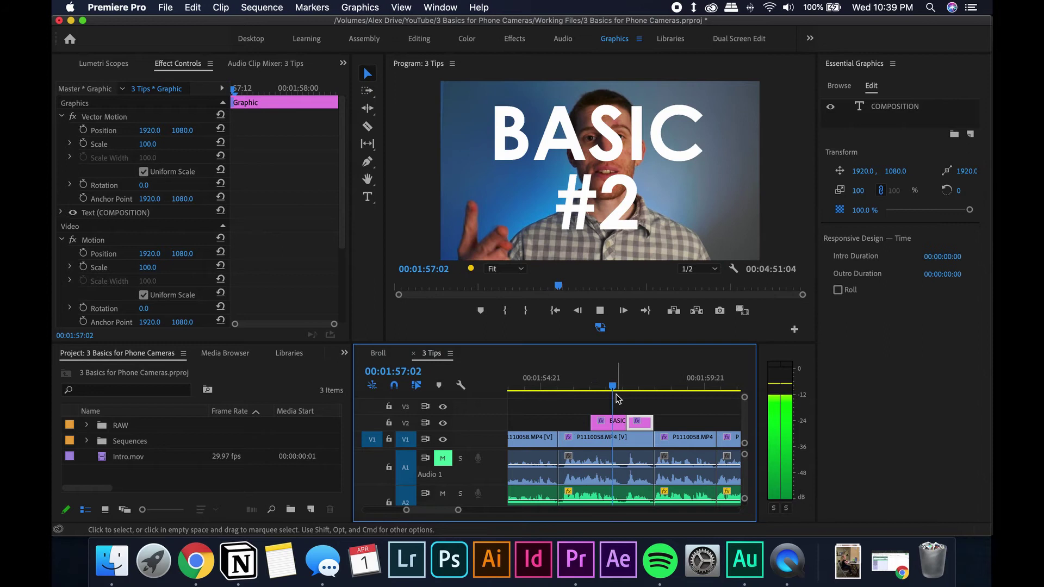
{"action": "key", "text": "space"}
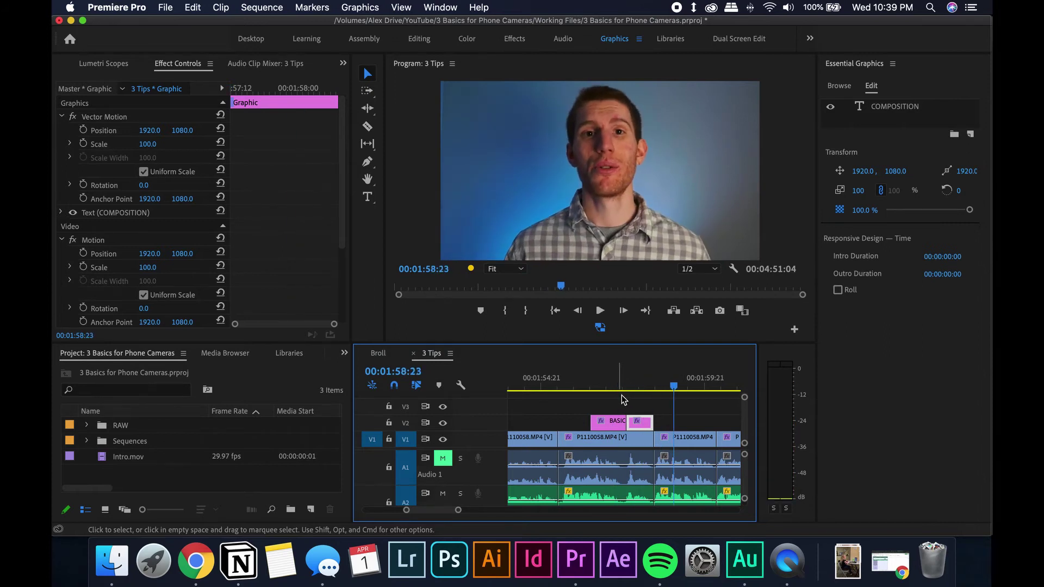
{"action": "scroll", "coordinate": [623, 400], "scroll_direction": "down", "scroll_amount": 5}
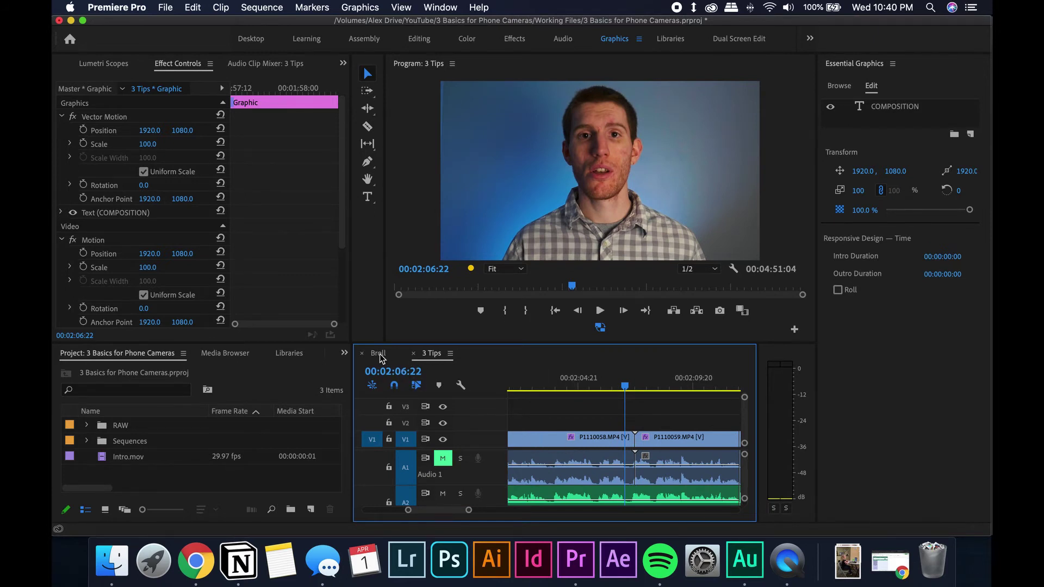
{"action": "left_click", "coordinate": [379, 354]}
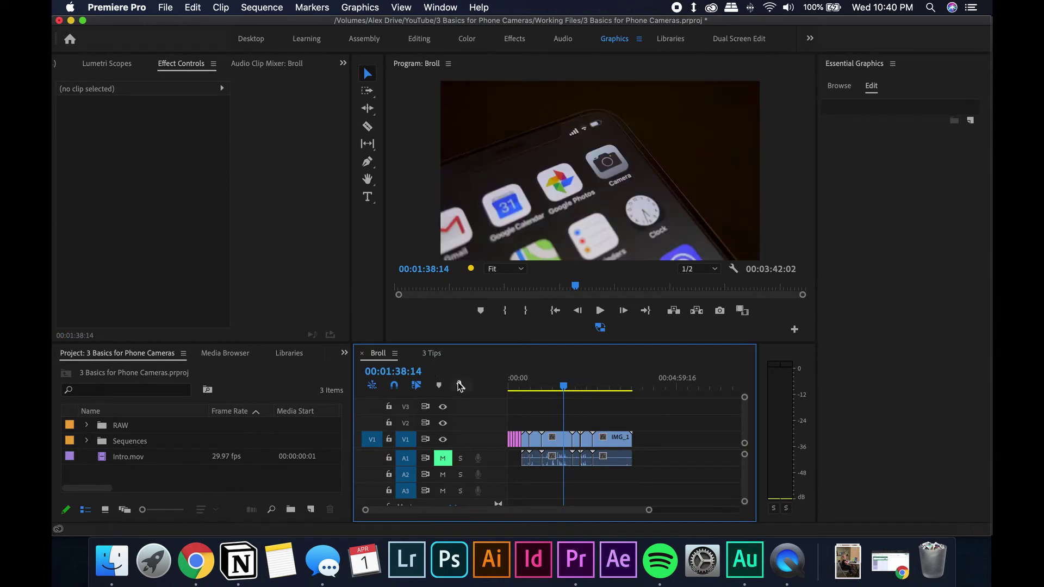
- Zoom in on the opening clips of the Broll sequence and set the playhead to 00:00:16:12
{"action": "left_click", "coordinate": [513, 387]}
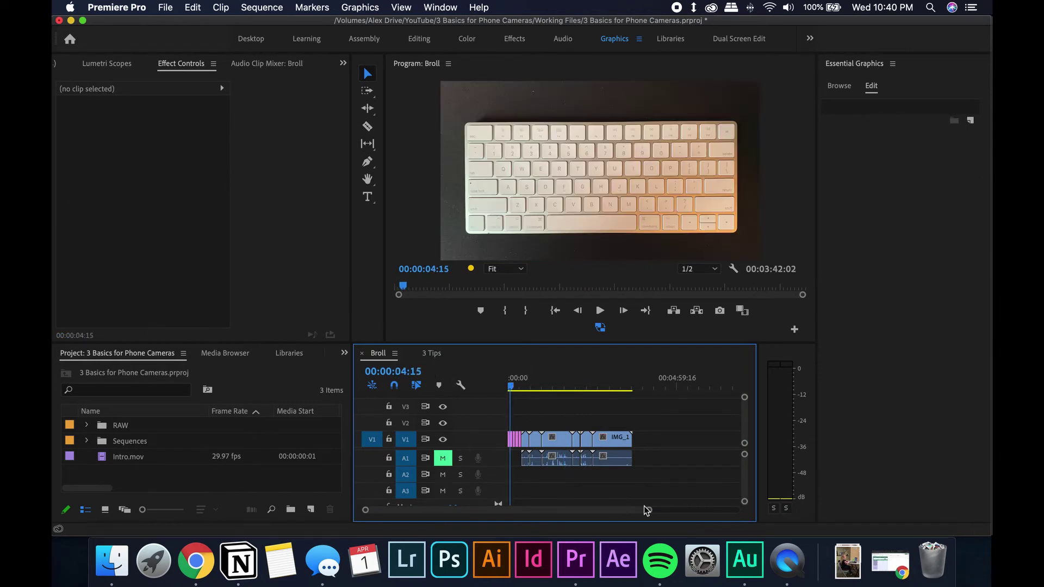
{"action": "left_click_drag", "start_coordinate": [647, 510], "coordinate": [472, 510]}
{"action": "left_click_drag", "start_coordinate": [538, 386], "coordinate": [592, 387]}
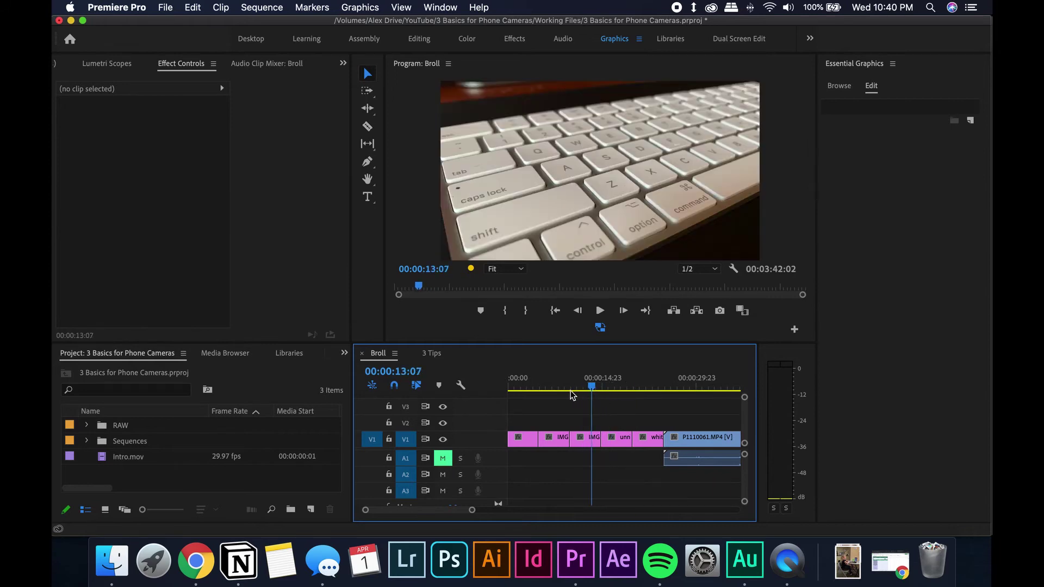
{"action": "left_click", "coordinate": [611, 385]}
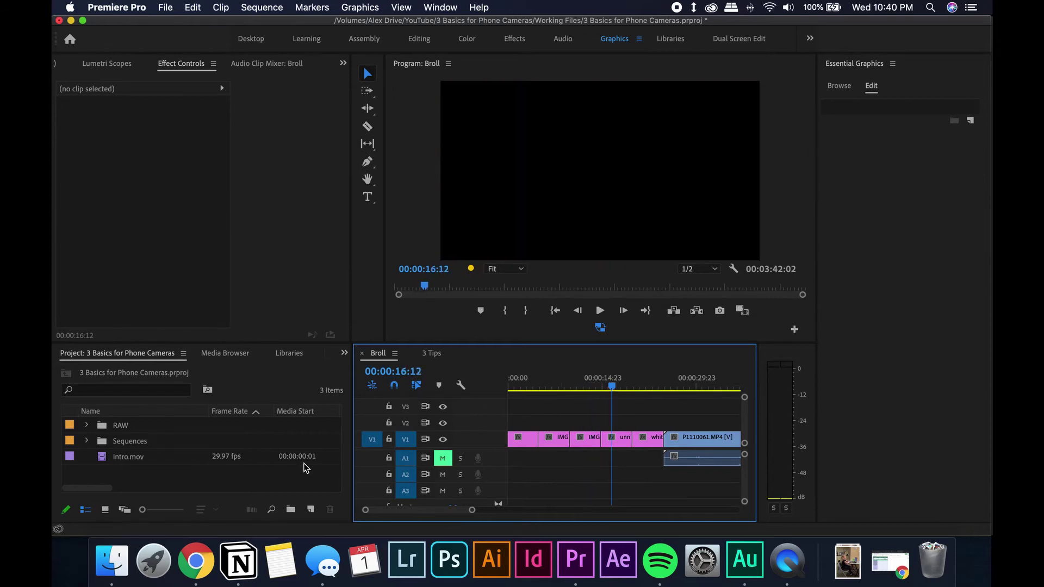
- Create a 3840×2160 white color matte named 'White Background'
{"action": "left_click", "coordinate": [308, 510]}
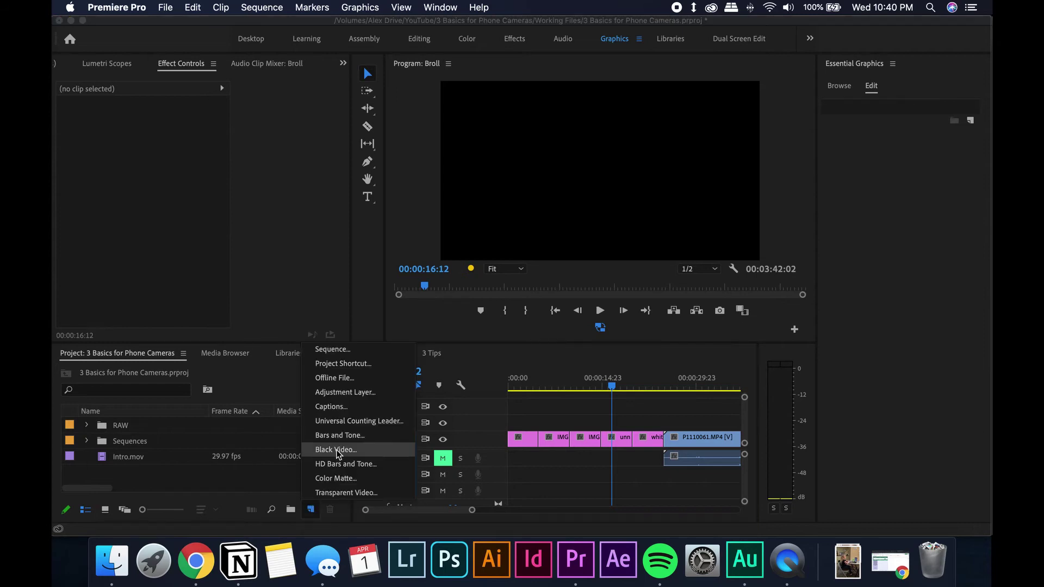
{"action": "left_click", "coordinate": [343, 477]}
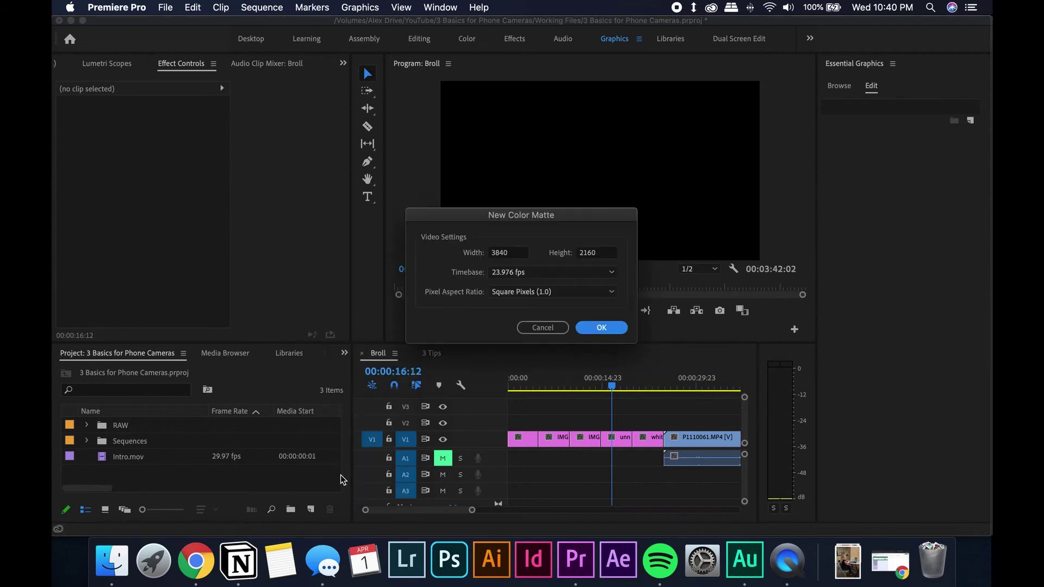
{"action": "left_click", "coordinate": [601, 327]}
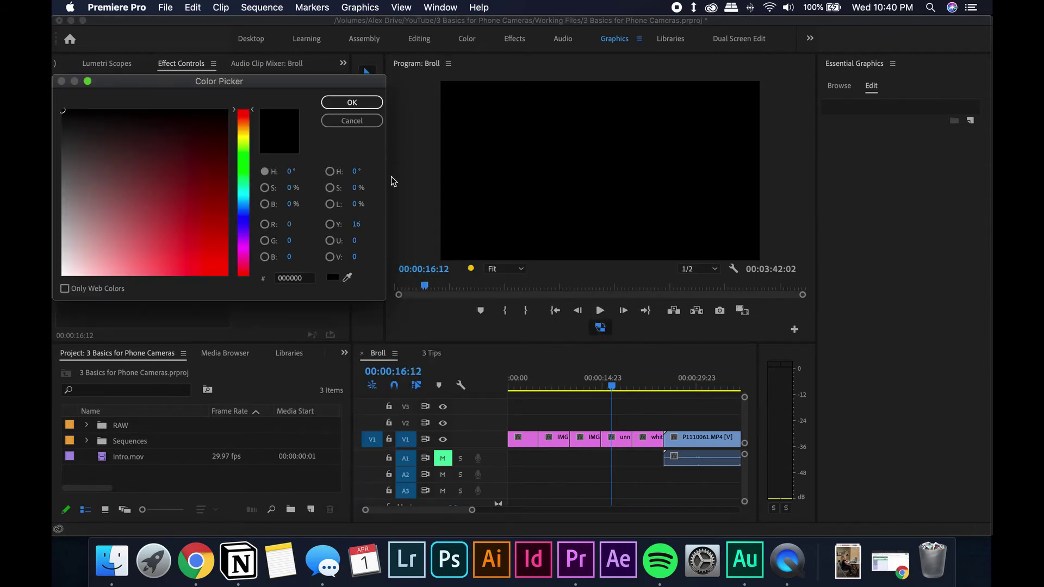
{"action": "left_click", "coordinate": [342, 106]}
{"action": "type", "text": "White Background"}
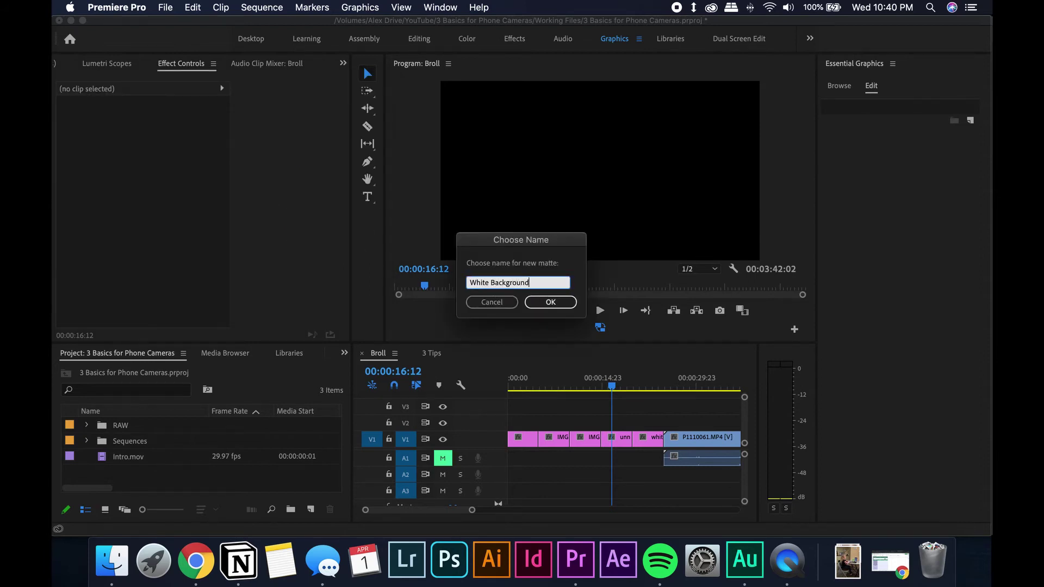
{"action": "key", "text": "Return"}
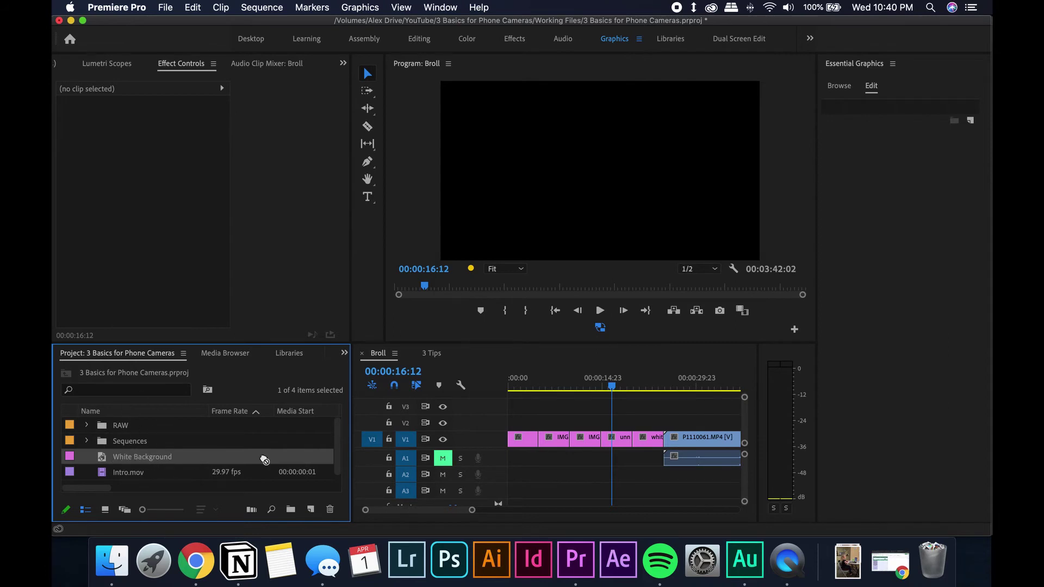
- Place the White Background matte in the Broll timeline and lift the white-rule clip onto V3
{"action": "left_click_drag", "start_coordinate": [264, 461], "coordinate": [611, 408]}
{"action": "left_click", "coordinate": [652, 423]}
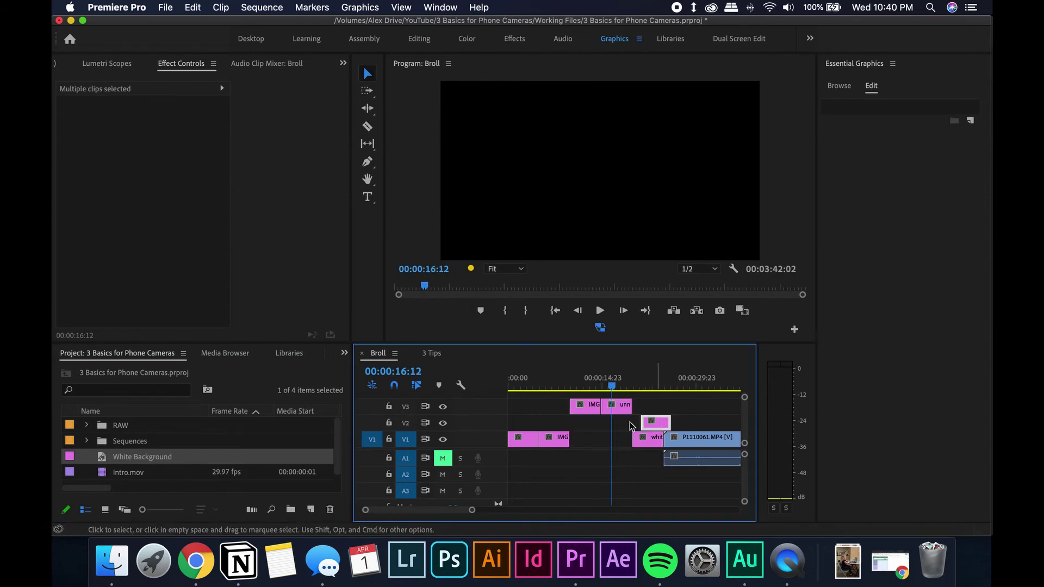
{"action": "left_click_drag", "start_coordinate": [647, 438], "coordinate": [565, 428]}
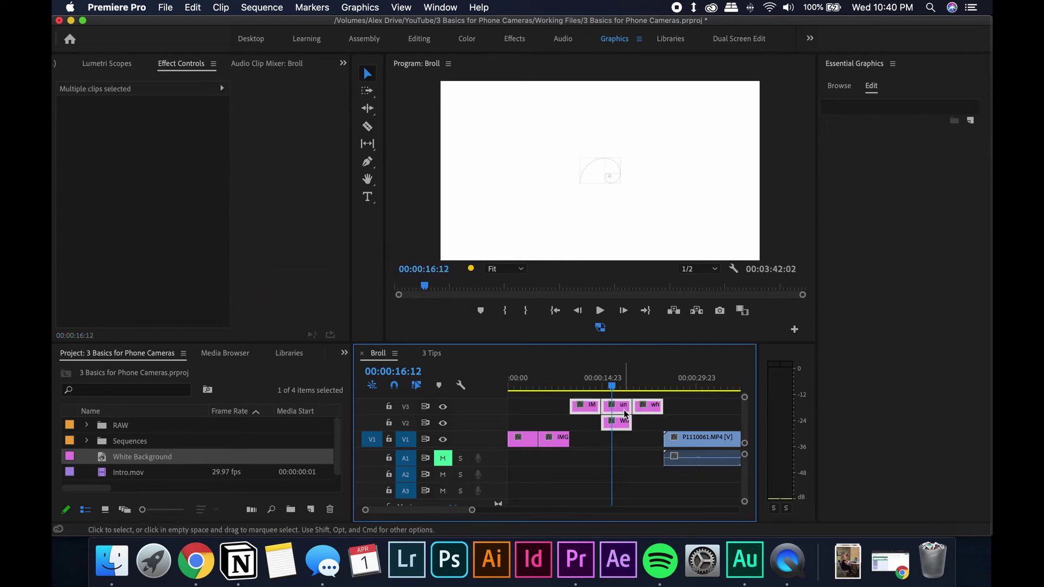
- Move the stacked clips down one track and set the playhead to 00:00:17:23
{"action": "left_click_drag", "start_coordinate": [625, 415], "coordinate": [628, 443]}
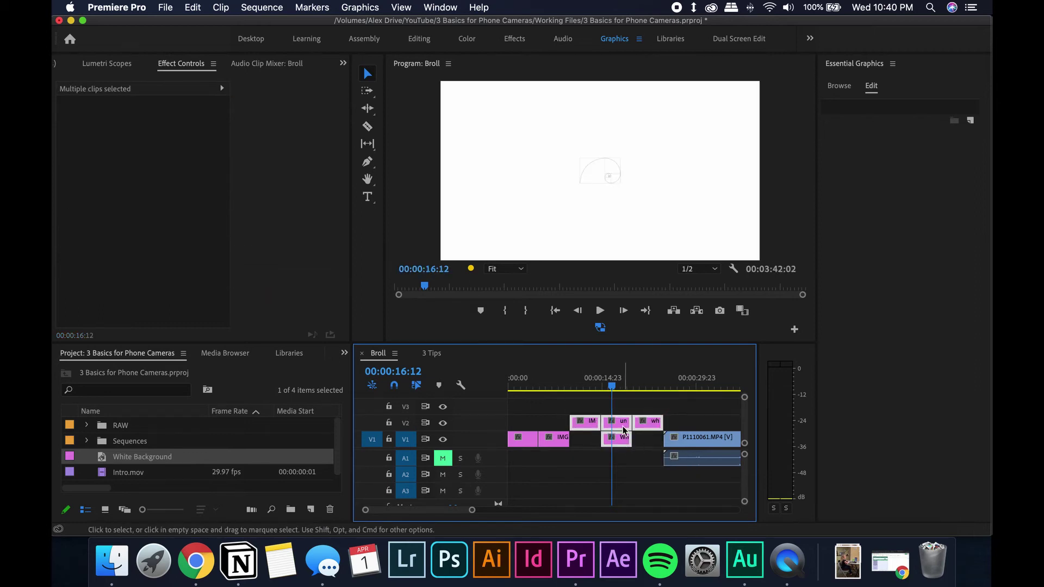
{"action": "left_click", "coordinate": [582, 386]}
{"action": "left_click_drag", "start_coordinate": [582, 385], "coordinate": [605, 384]}
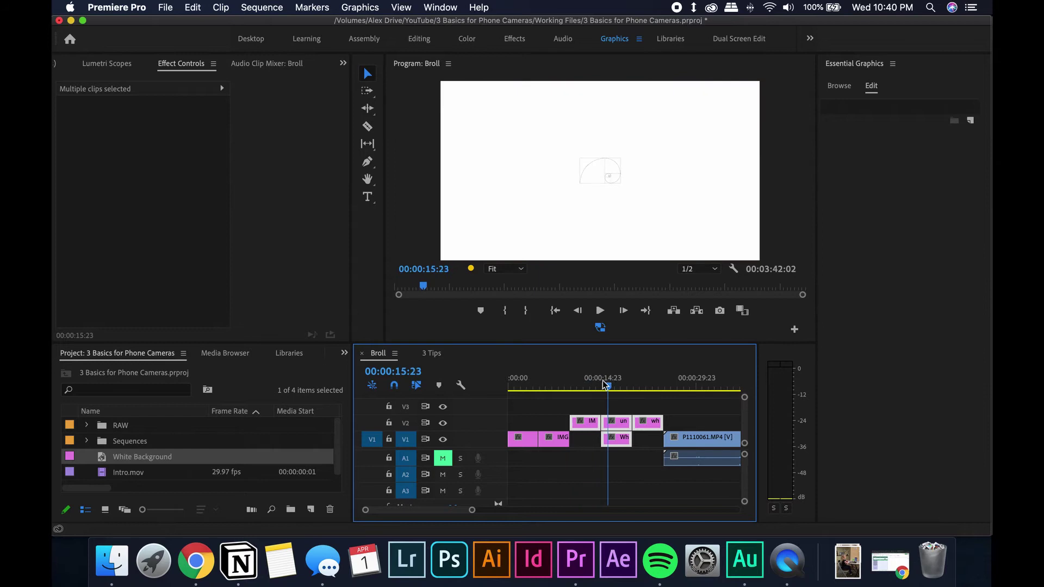
{"action": "left_click", "coordinate": [655, 408]}
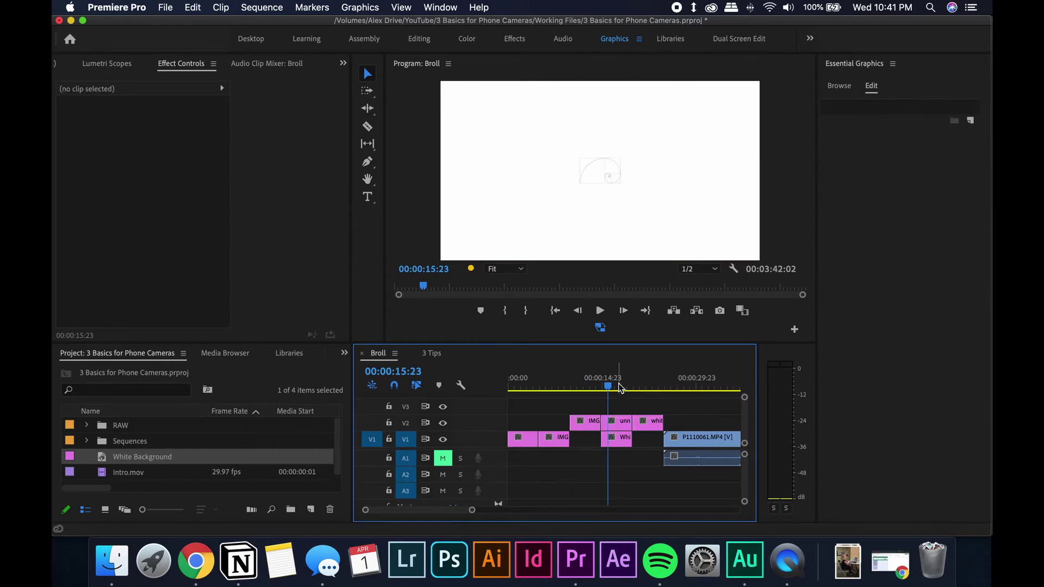
{"action": "left_click", "coordinate": [621, 385]}
- Copy unnamed.png from Broll onto the V2 track of the 3 Tips sequence
{"action": "left_click", "coordinate": [614, 422]}
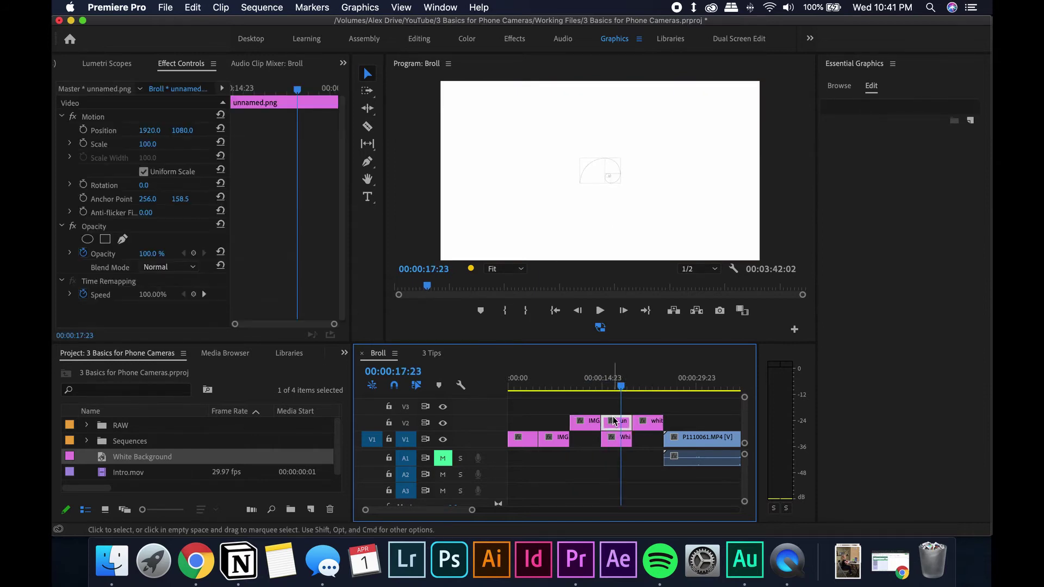
{"action": "left_click_drag", "start_coordinate": [617, 416], "coordinate": [499, 355]}
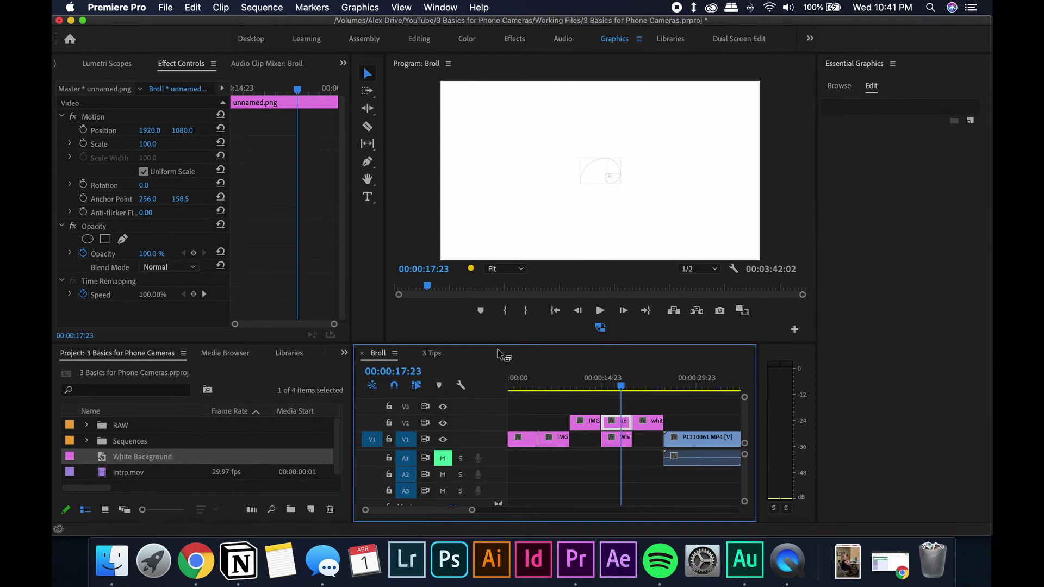
{"action": "left_click_drag", "start_coordinate": [435, 360], "coordinate": [432, 354]}
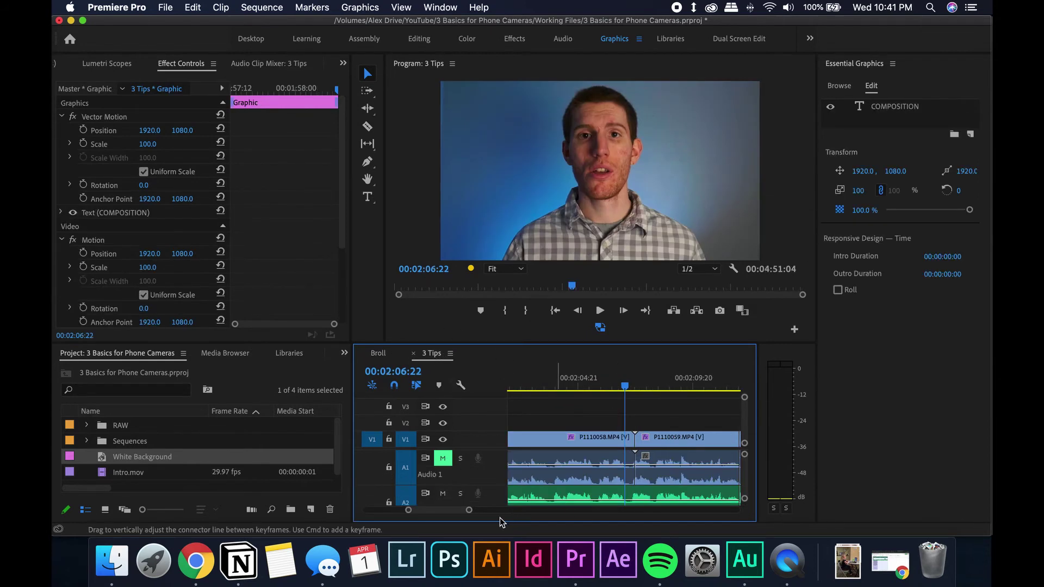
{"action": "left_click_drag", "start_coordinate": [500, 522], "coordinate": [556, 420]}
- In Broll, lift the rule-of-thirds grid onto V3 and shift unnamed.png later on V2
{"action": "left_click", "coordinate": [378, 353]}
{"action": "left_click", "coordinate": [610, 380]}
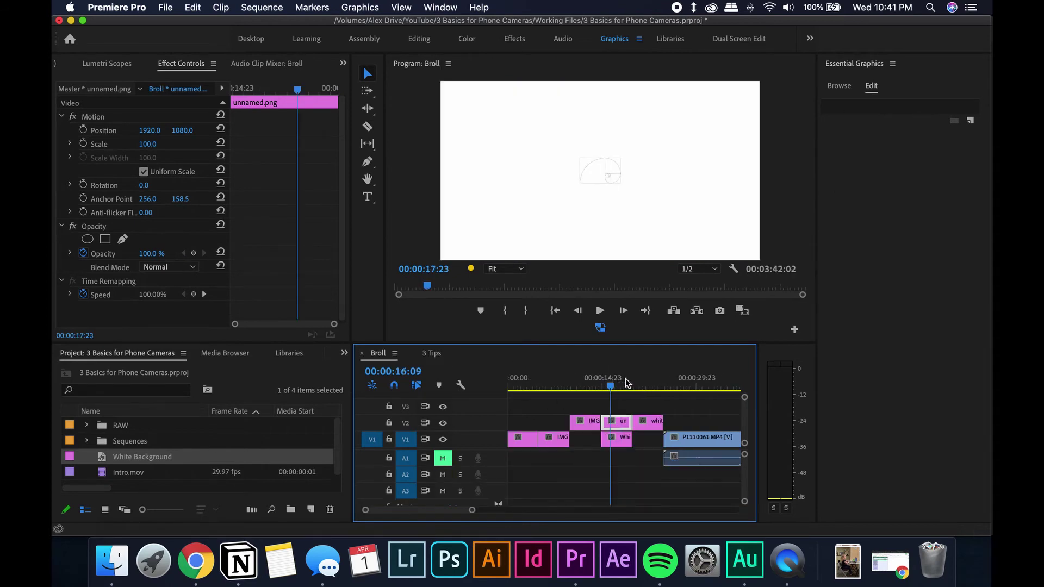
{"action": "left_click_drag", "start_coordinate": [628, 383], "coordinate": [647, 383]}
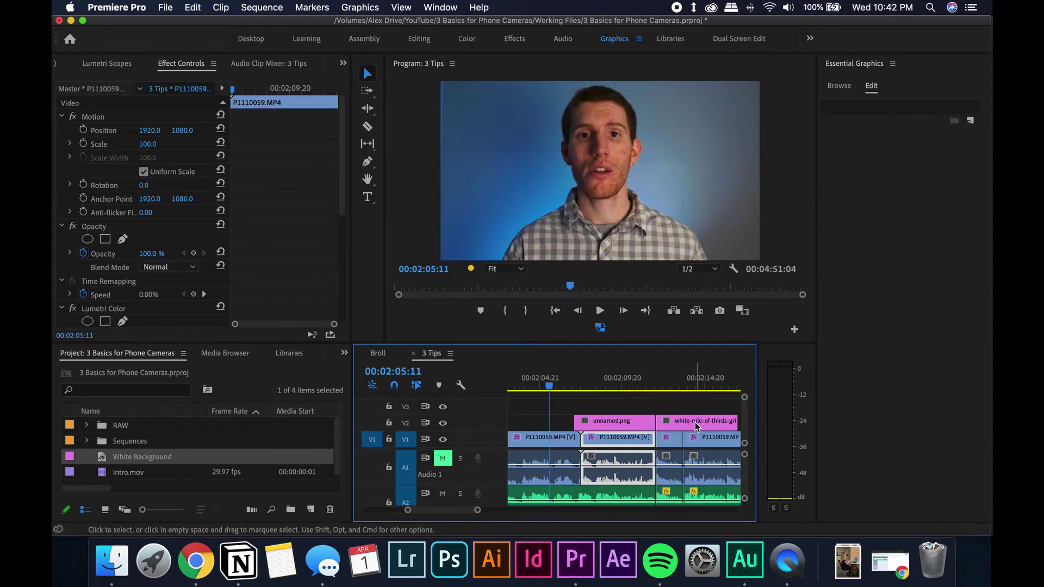
{"action": "left_click_drag", "start_coordinate": [692, 431], "coordinate": [611, 428]}
{"action": "left_click_drag", "start_coordinate": [611, 427], "coordinate": [633, 424]}
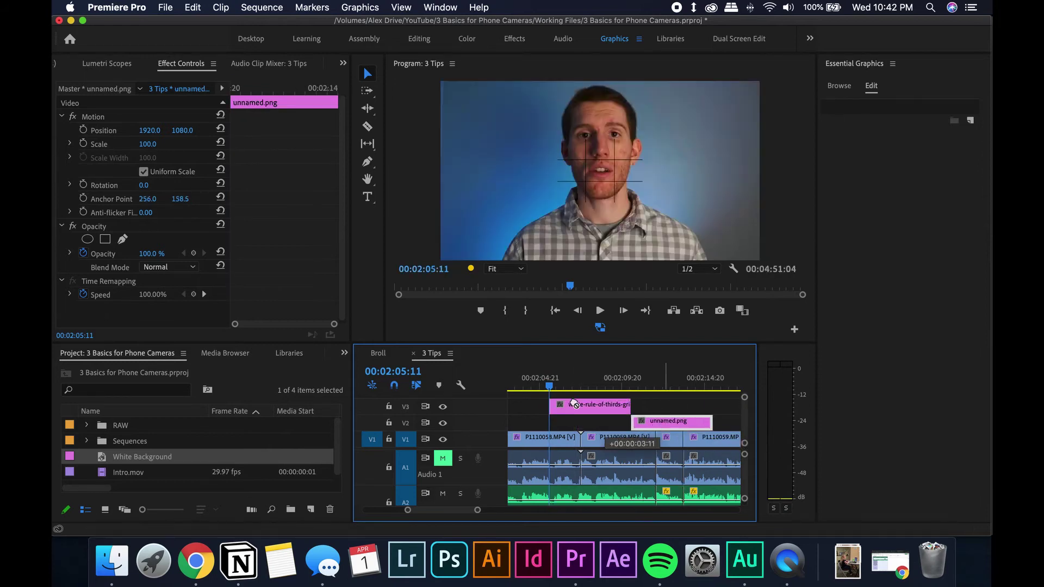
{"action": "left_click", "coordinate": [557, 385]}
- Scale the rule-of-thirds grid clip to frame size, then enlarge it to 135%
{"action": "left_click", "coordinate": [560, 405]}
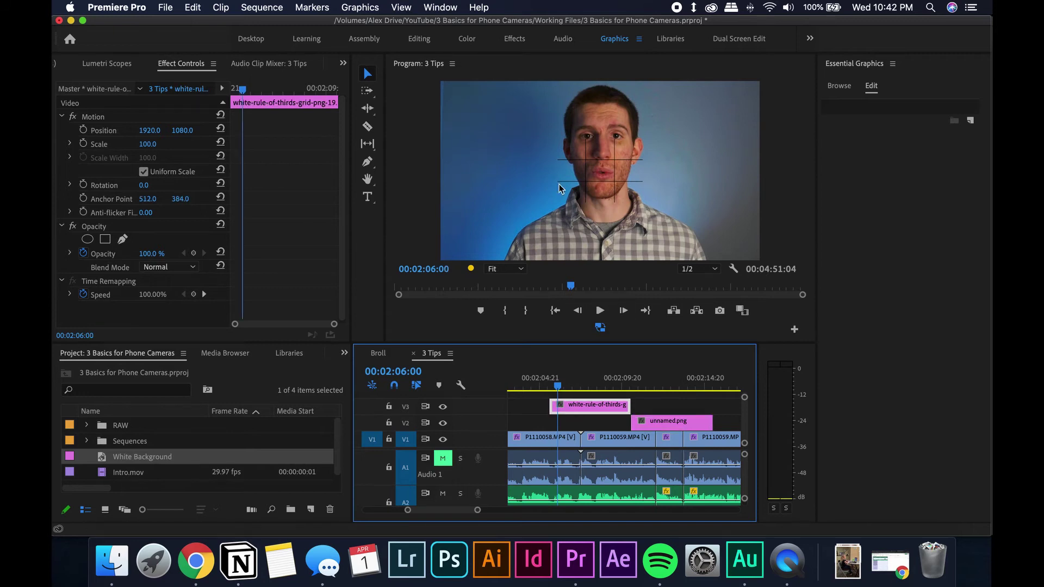
{"action": "right_click", "coordinate": [577, 407]}
{"action": "scroll", "coordinate": [631, 480], "scroll_direction": "down", "scroll_amount": 10}
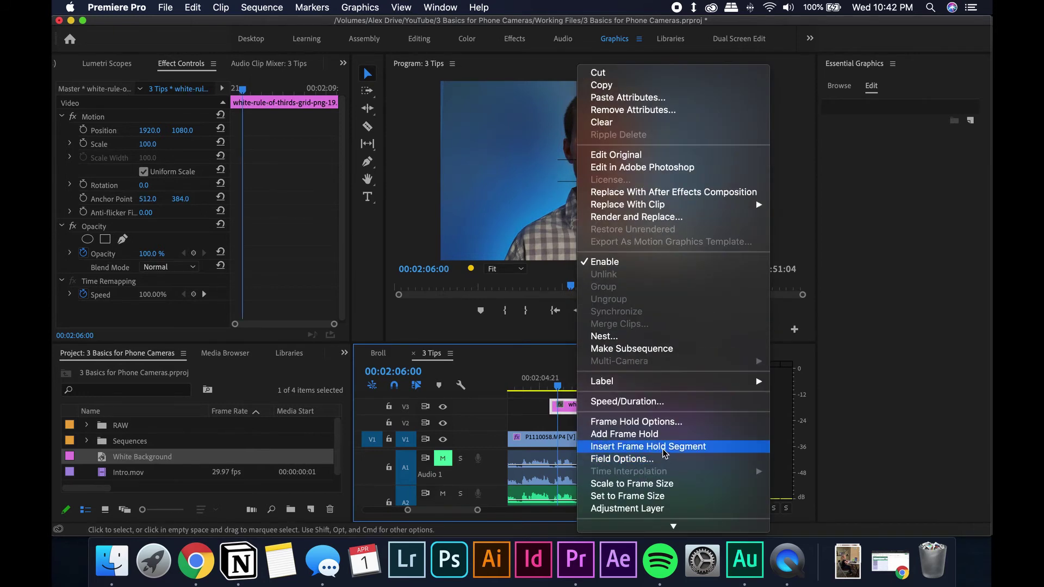
{"action": "left_click", "coordinate": [622, 485]}
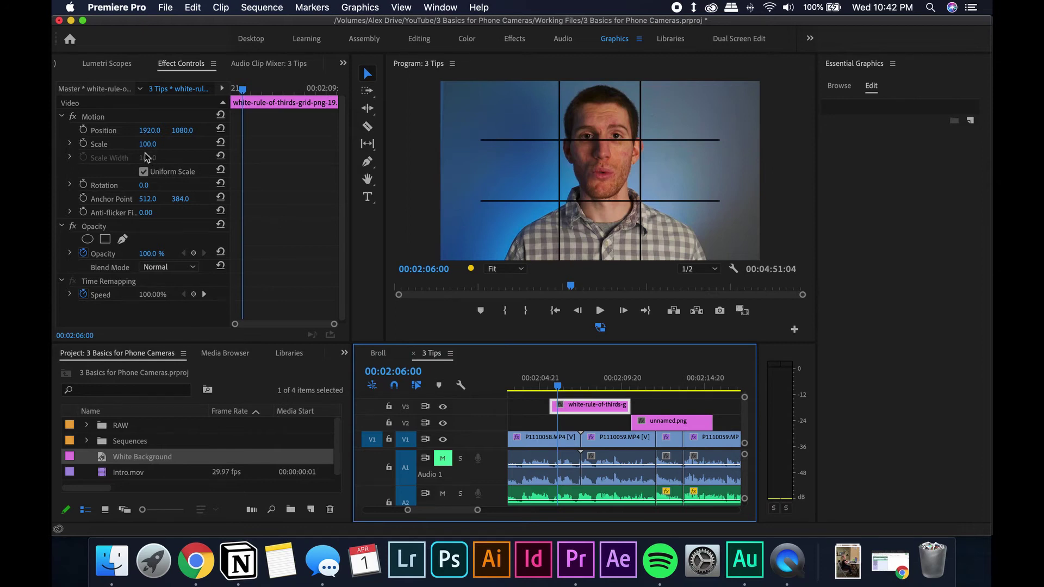
{"action": "left_click_drag", "start_coordinate": [148, 144], "coordinate": [147, 144]}
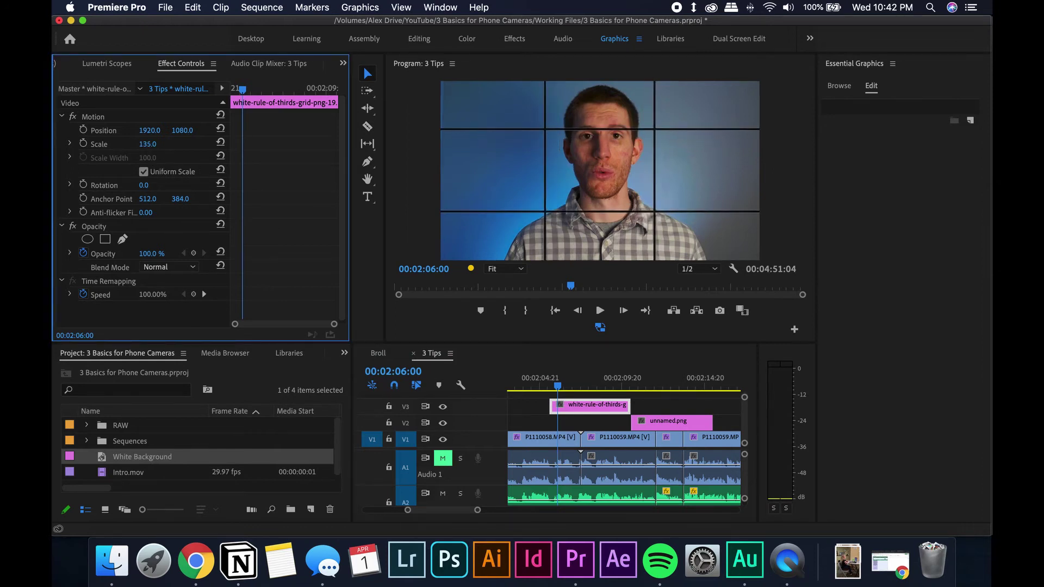
{"action": "mouse_move", "coordinate": [578, 382]}
{"action": "left_mouse_down"}
{"action": "mouse_move", "coordinate": [553, 379]}
{"action": "mouse_move", "coordinate": [581, 373]}
{"action": "left_mouse_up"}
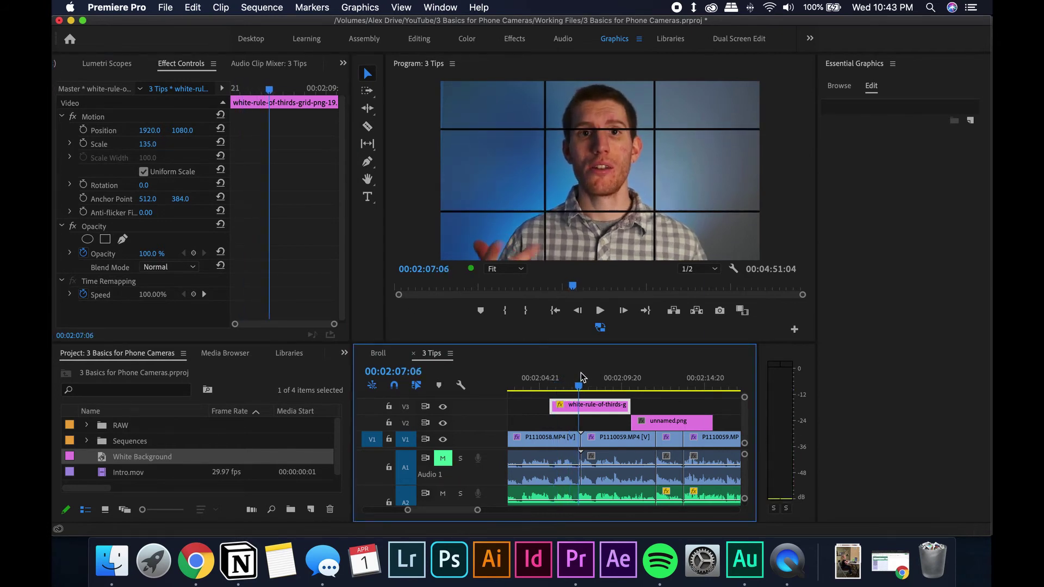
- Razor the grid clip at 02:07:06 and scrub past the end of the grid
{"action": "key", "text": "c"}
{"action": "left_click", "coordinate": [579, 405]}
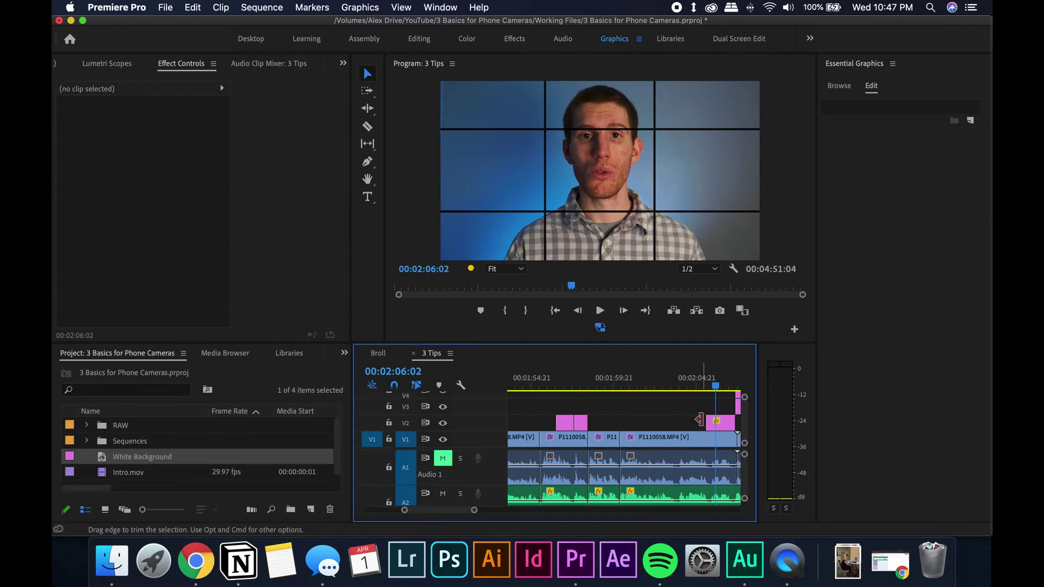
{"action": "scroll", "coordinate": [691, 418], "scroll_direction": "right", "scroll_amount": 3}
{"action": "left_click", "coordinate": [660, 387]}
{"action": "left_click_drag", "start_coordinate": [663, 387], "coordinate": [685, 385]}
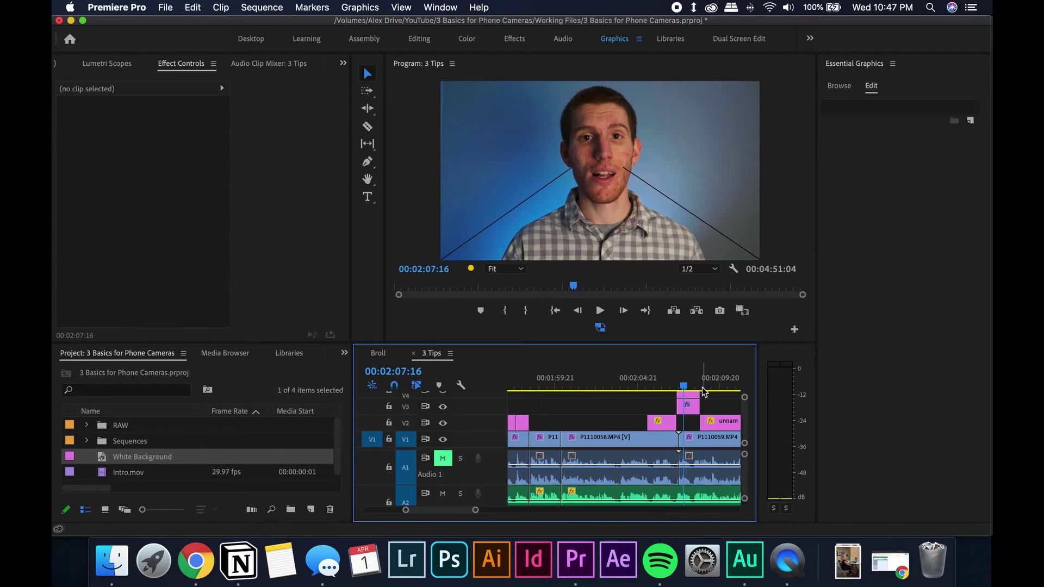
- Play through the thirds grid, diagonal lines and golden spiral overlays
{"action": "key", "text": "space"}
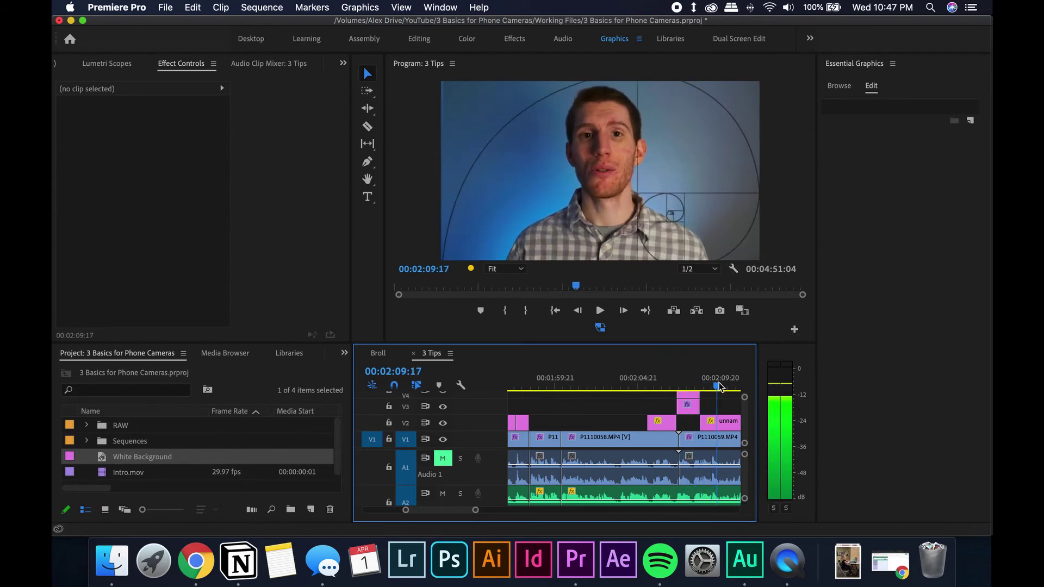
{"action": "left_click", "coordinate": [720, 386]}
{"action": "key", "text": "space"}
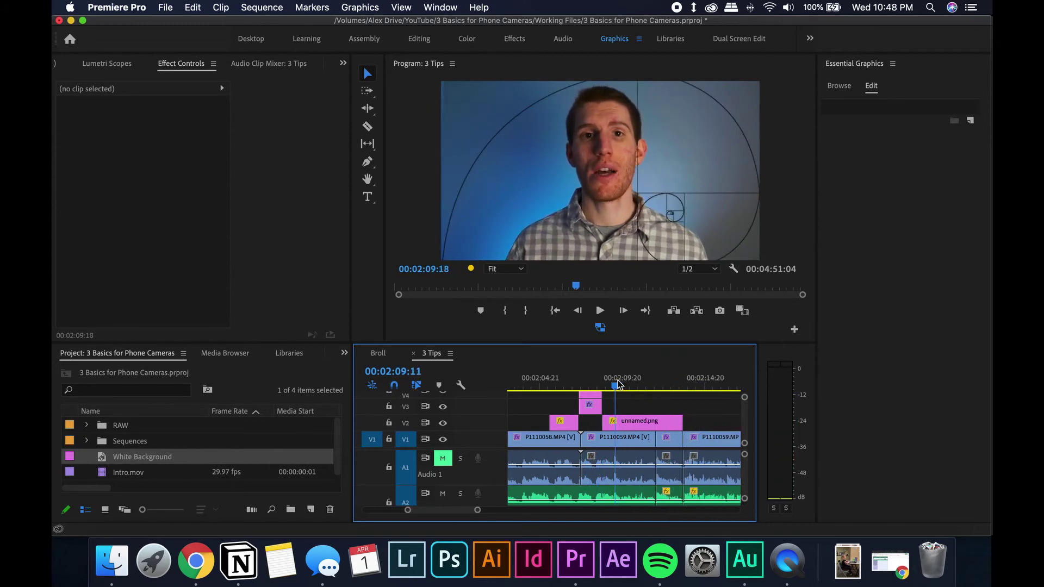
{"action": "left_click", "coordinate": [674, 385]}
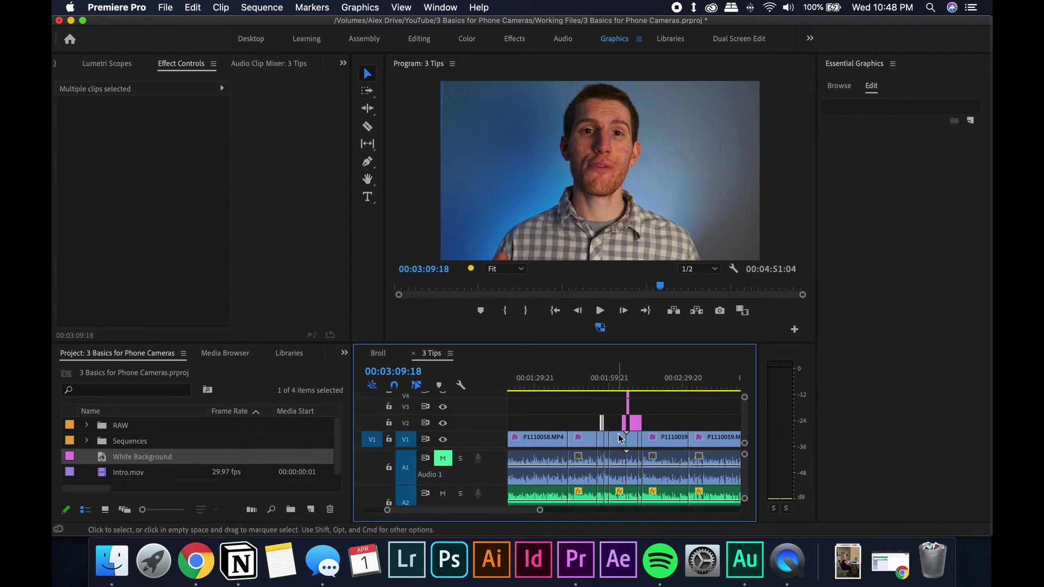
- Move the short white clip around 03:40 up onto V2
{"action": "scroll", "coordinate": [625, 429], "scroll_direction": "down", "scroll_amount": 5}
{"action": "left_click", "coordinate": [661, 387]}
{"action": "left_click_drag", "start_coordinate": [663, 389], "coordinate": [666, 388]}
{"action": "left_click_drag", "start_coordinate": [663, 443], "coordinate": [585, 422]}
- Move the two P1110059 clips from V2 down onto V1
{"action": "left_click", "coordinate": [573, 390]}
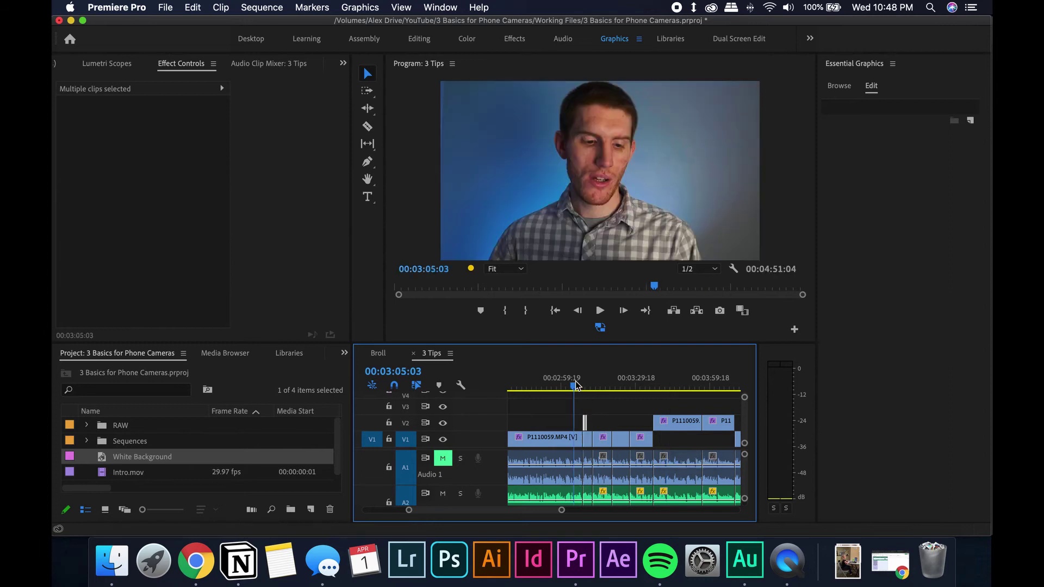
{"action": "left_click_drag", "start_coordinate": [562, 509], "coordinate": [533, 509]}
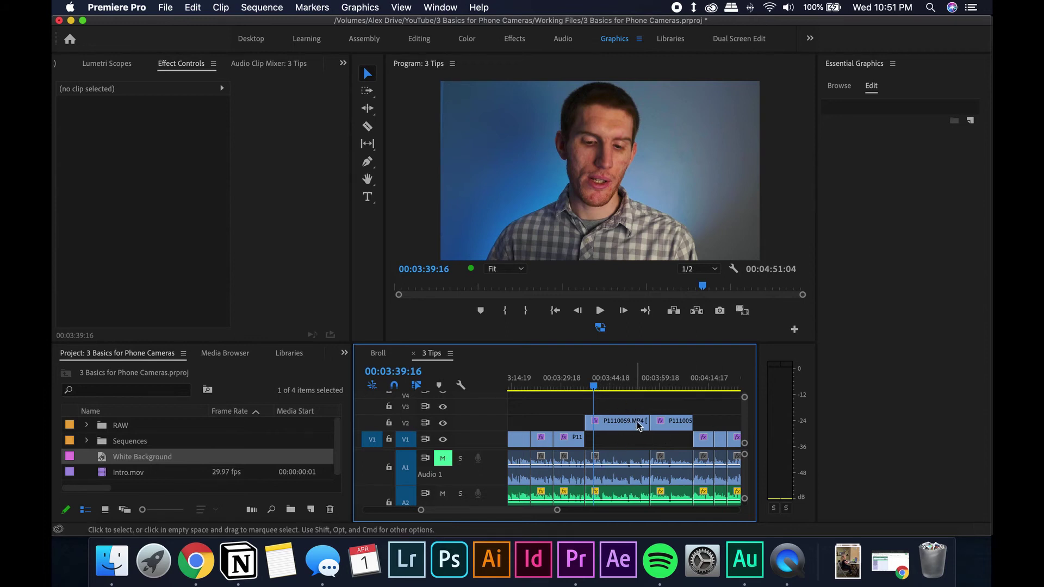
{"action": "left_click_drag", "start_coordinate": [631, 409], "coordinate": [674, 424]}
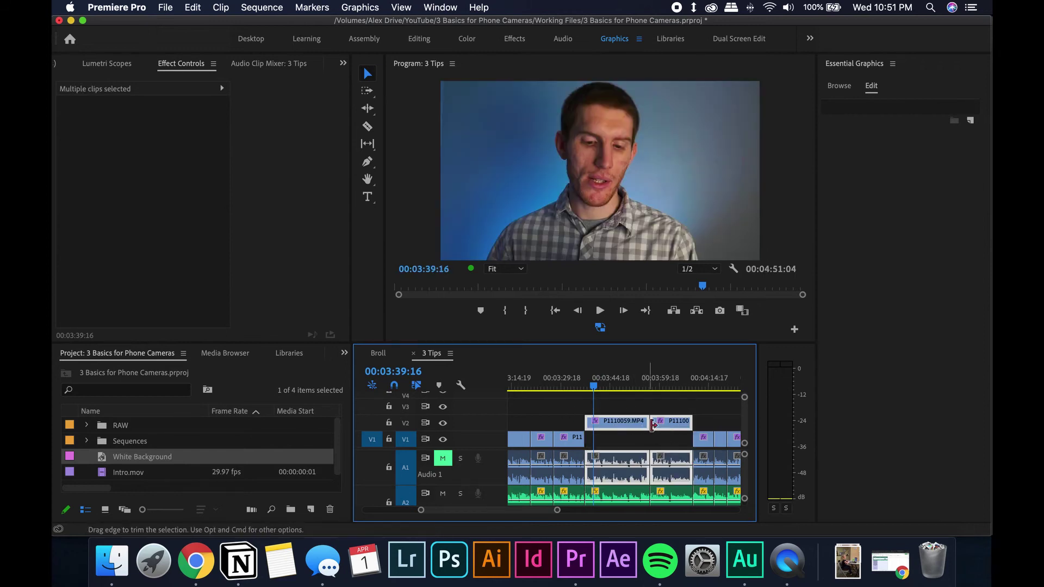
{"action": "key", "text": "alt+Down"}
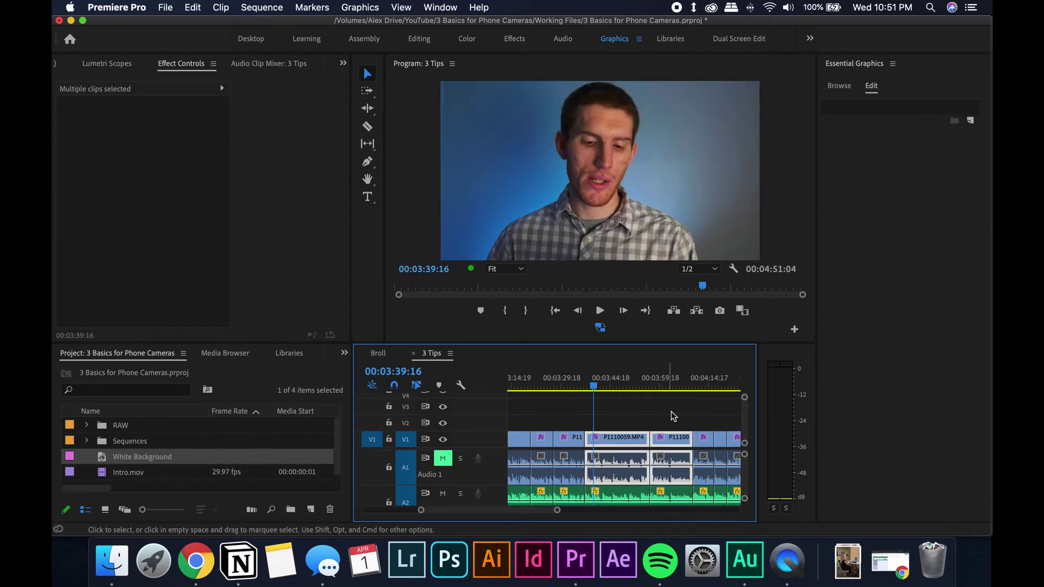
- Disable the two P1110059 clips on V1 with Shift+E and scrub through the black stretch
{"action": "left_click_drag", "start_coordinate": [672, 407], "coordinate": [635, 463]}
{"action": "key", "text": "space"}
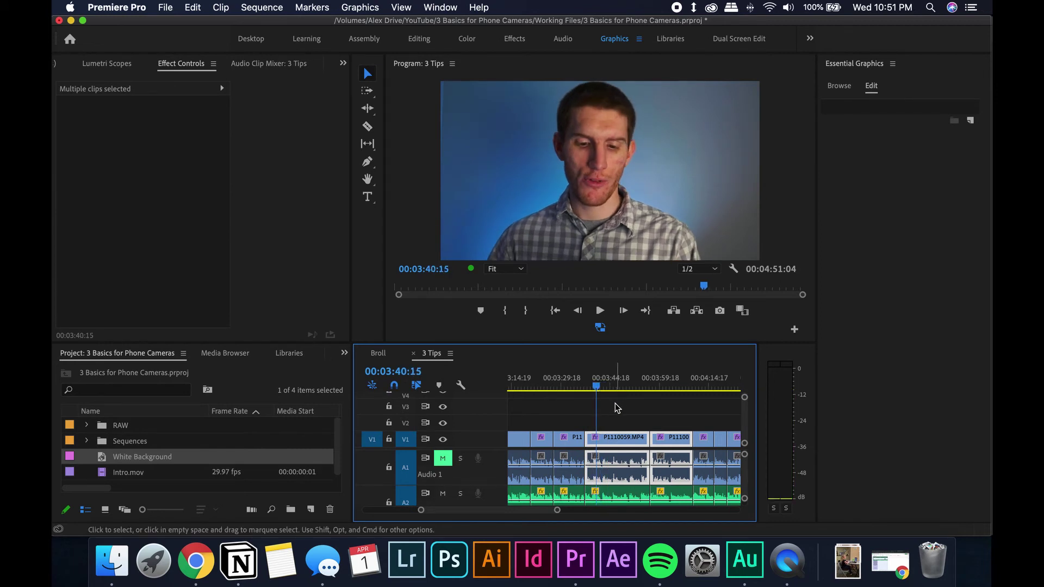
{"action": "key", "text": "shift+e"}
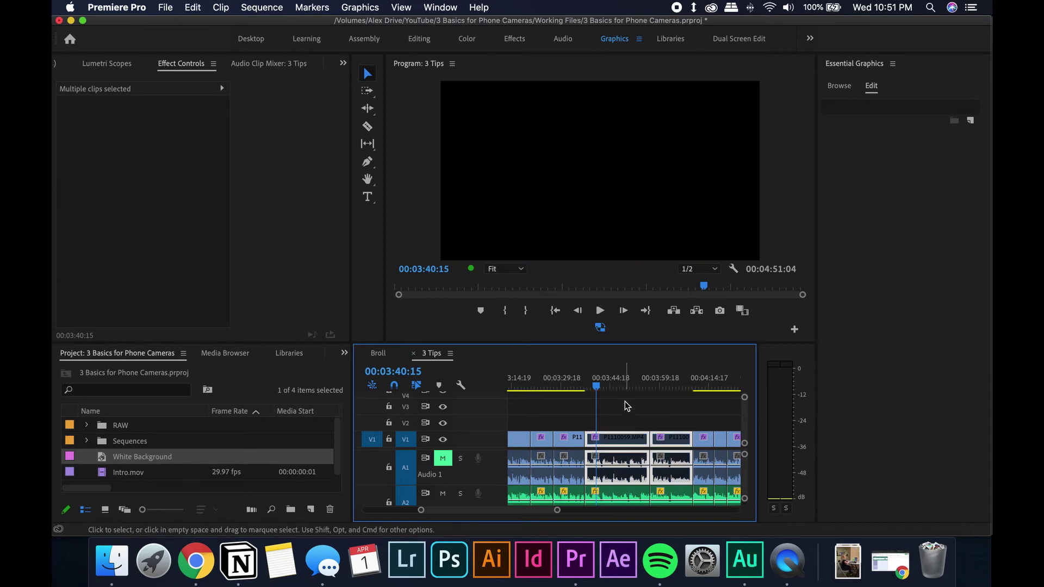
{"action": "left_click", "coordinate": [634, 414]}
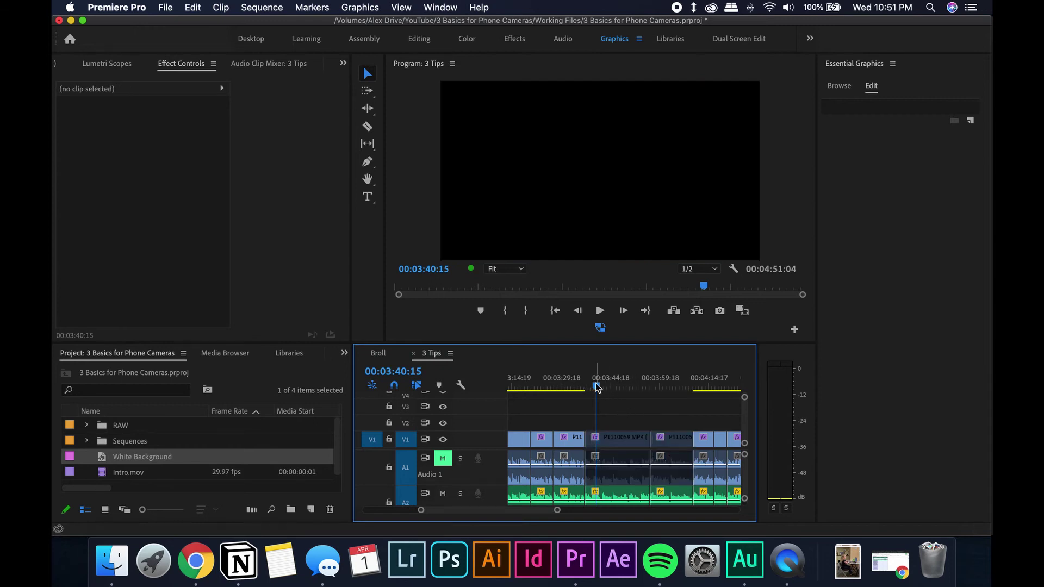
{"action": "left_click_drag", "start_coordinate": [598, 387], "coordinate": [627, 388]}
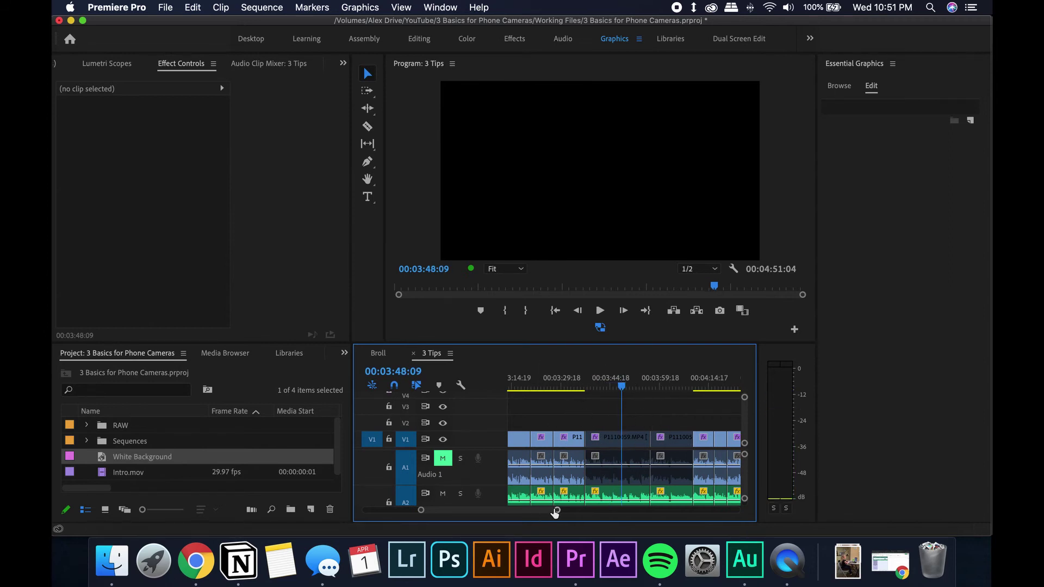
{"action": "left_click_drag", "start_coordinate": [557, 510], "coordinate": [604, 510]}
{"action": "scroll", "coordinate": [658, 476], "scroll_direction": "right", "scroll_amount": 3}
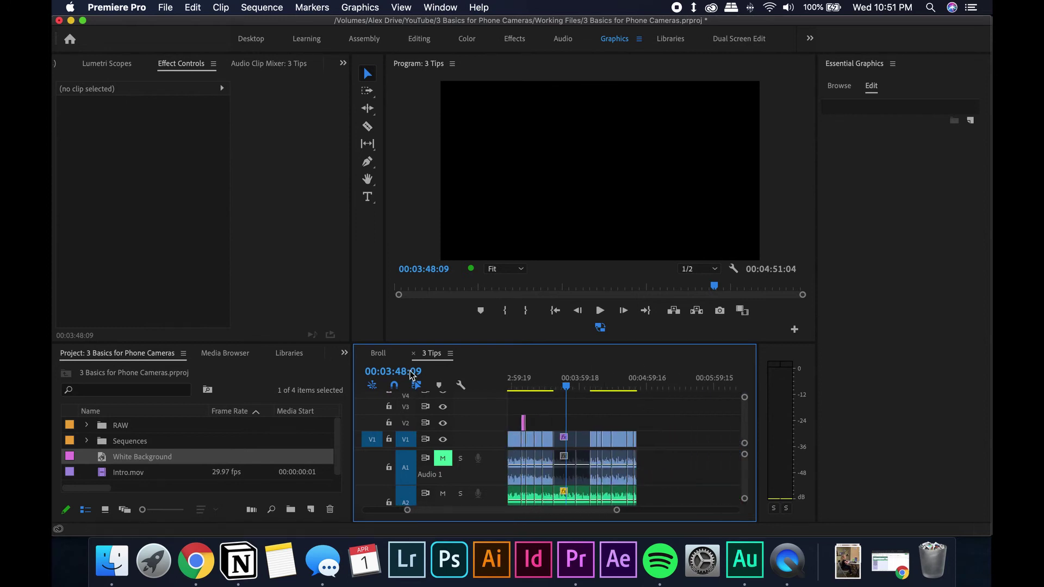
- Zoom the Broll timeline and scrub to the start of the IMG_1645 clip
{"action": "left_click", "coordinate": [378, 353]}
{"action": "left_click_drag", "start_coordinate": [734, 510], "coordinate": [574, 510]}
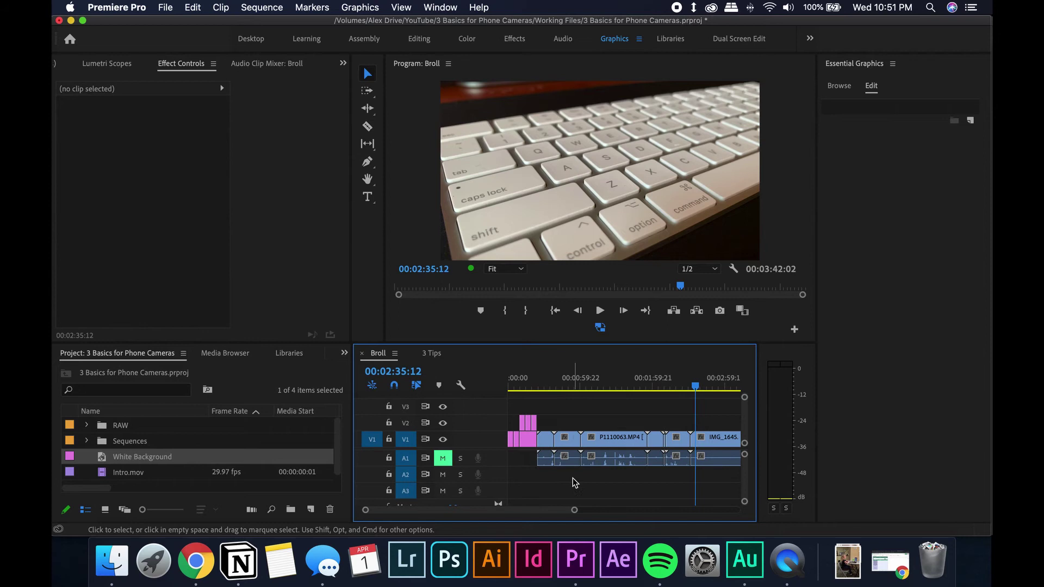
{"action": "left_click", "coordinate": [525, 389]}
{"action": "left_click_drag", "start_coordinate": [525, 390], "coordinate": [509, 389]}
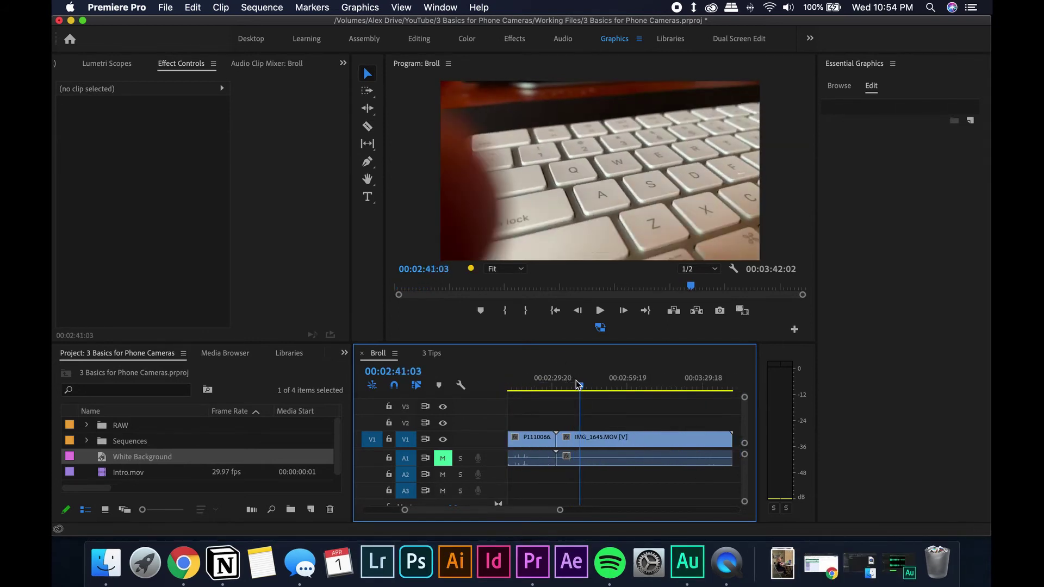
{"action": "left_click_drag", "start_coordinate": [578, 384], "coordinate": [576, 385]}
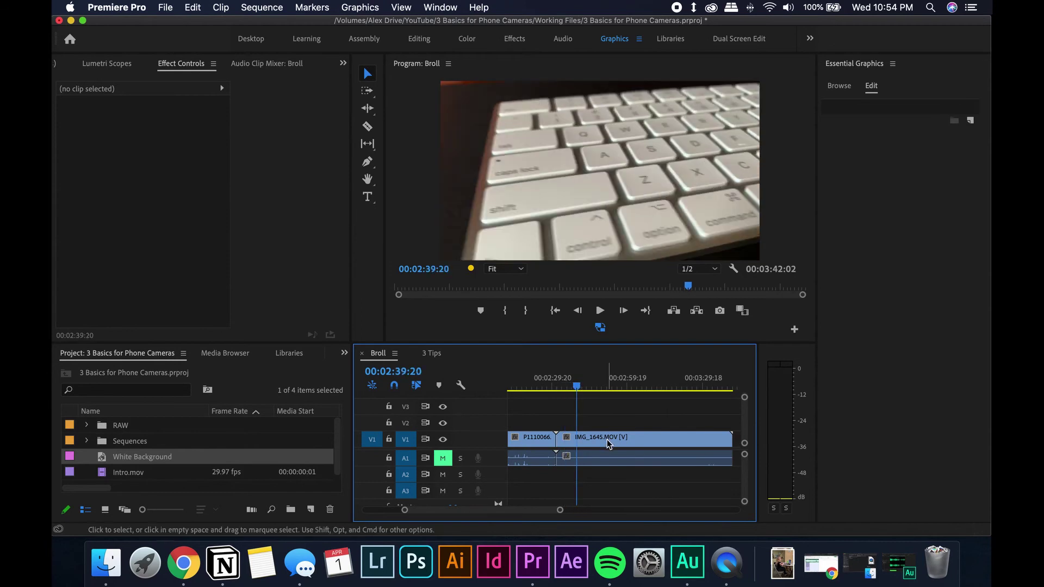
{"action": "left_click", "coordinate": [431, 353]}
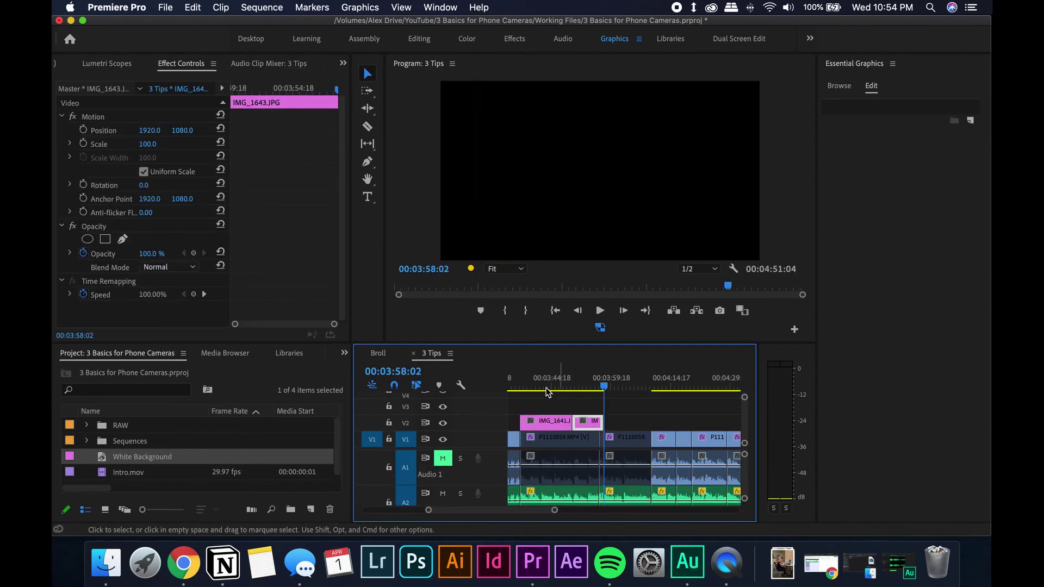
{"action": "left_click", "coordinate": [389, 358]}
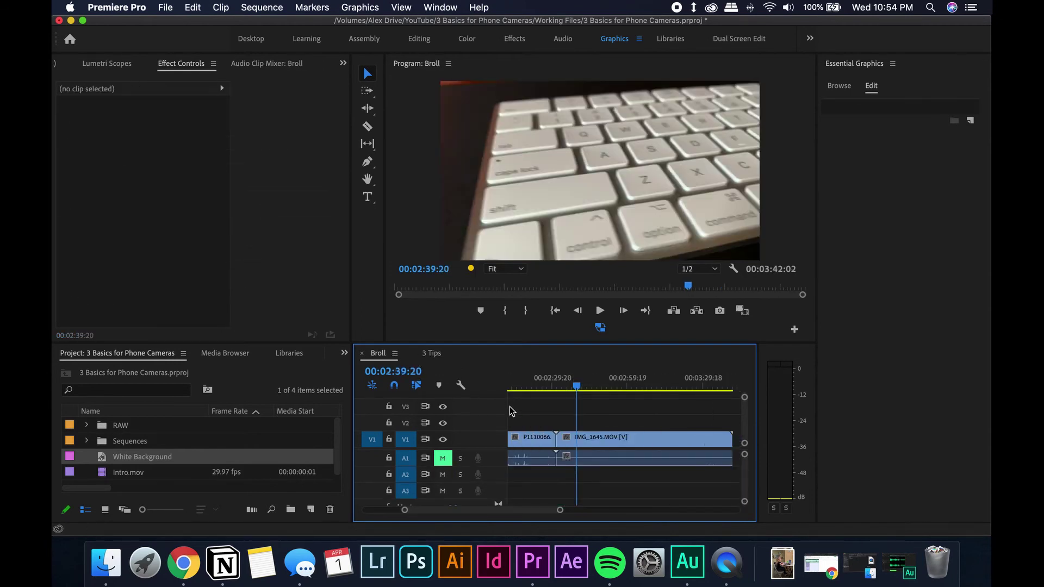
- Review the IMG_1645 clip, moving it up to V2 and back down onto V1
{"action": "left_click", "coordinate": [598, 439]}
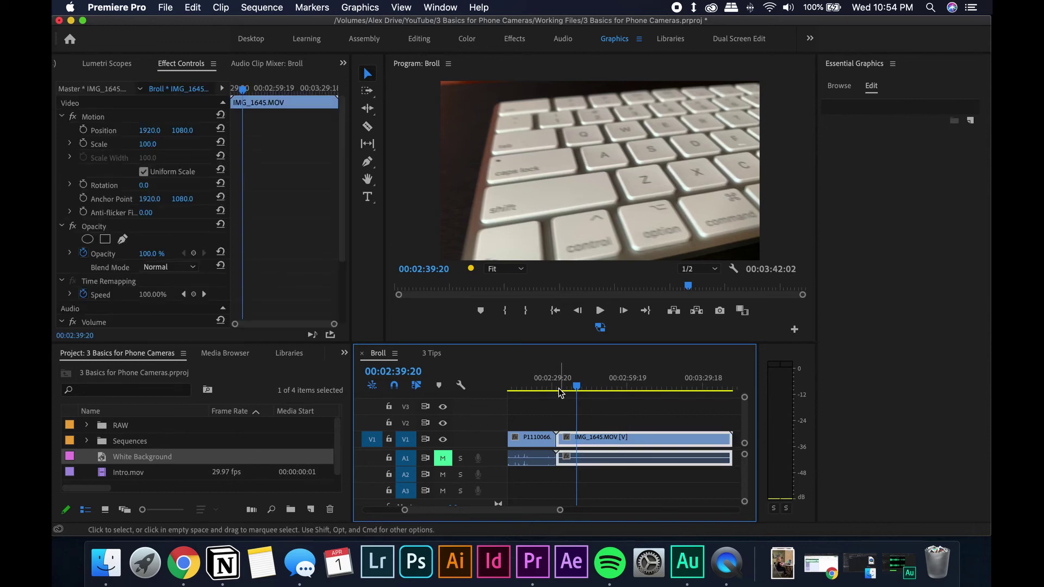
{"action": "left_click_drag", "start_coordinate": [563, 386], "coordinate": [645, 388]}
{"action": "left_click", "coordinate": [663, 462]}
{"action": "left_click", "coordinate": [608, 465]}
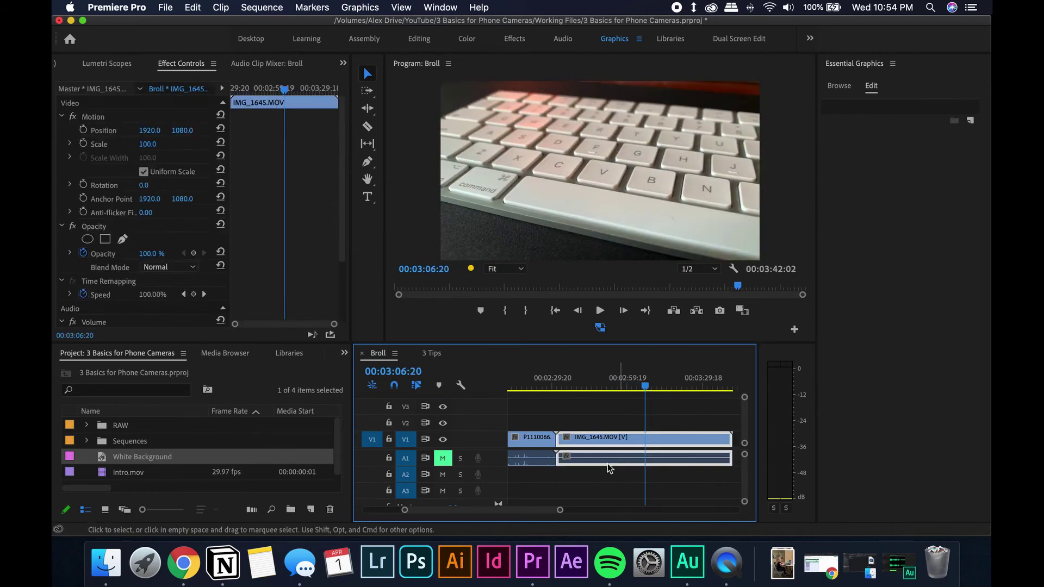
{"action": "left_click_drag", "start_coordinate": [588, 438], "coordinate": [620, 411]}
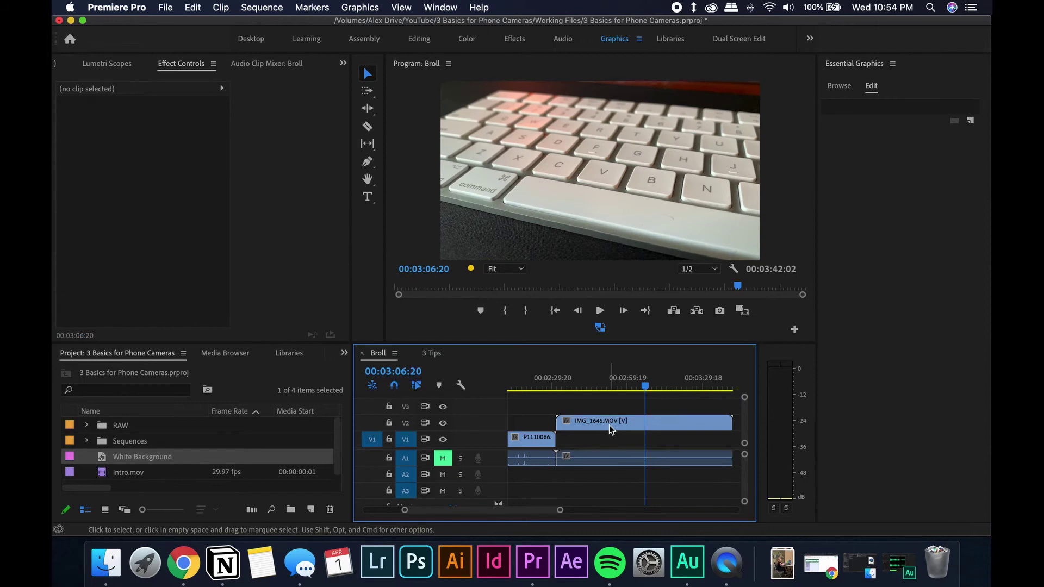
{"action": "left_click", "coordinate": [687, 484]}
{"action": "left_click", "coordinate": [675, 424]}
{"action": "left_click_drag", "start_coordinate": [659, 427], "coordinate": [665, 441]}
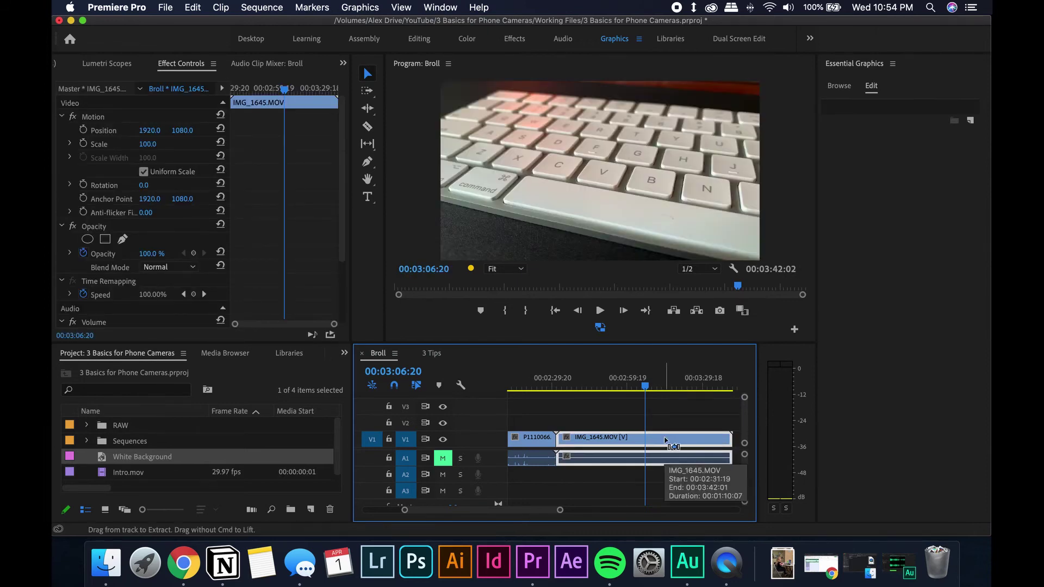
- Unlink IMG_1645's audio from its video with Cmd+L, relinking once and unlinking again
{"action": "key", "text": "super+l"}
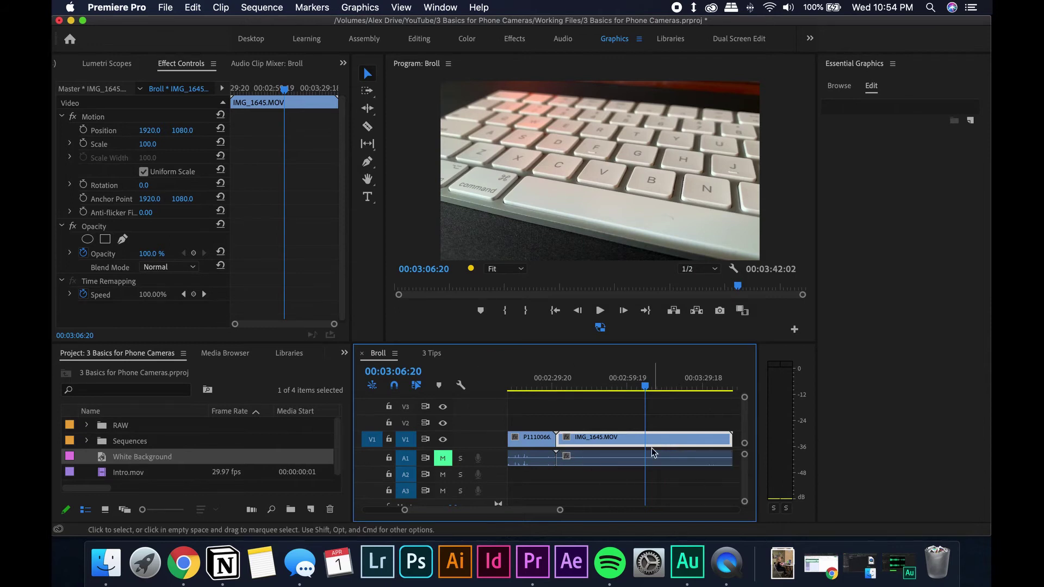
{"action": "left_click", "coordinate": [617, 417]}
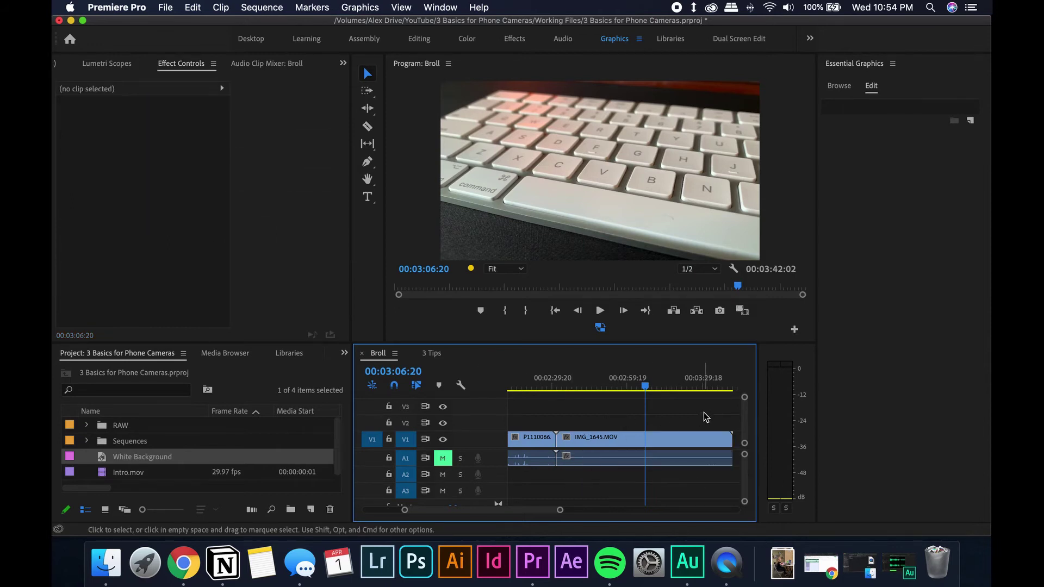
{"action": "left_click_drag", "start_coordinate": [701, 414], "coordinate": [678, 463]}
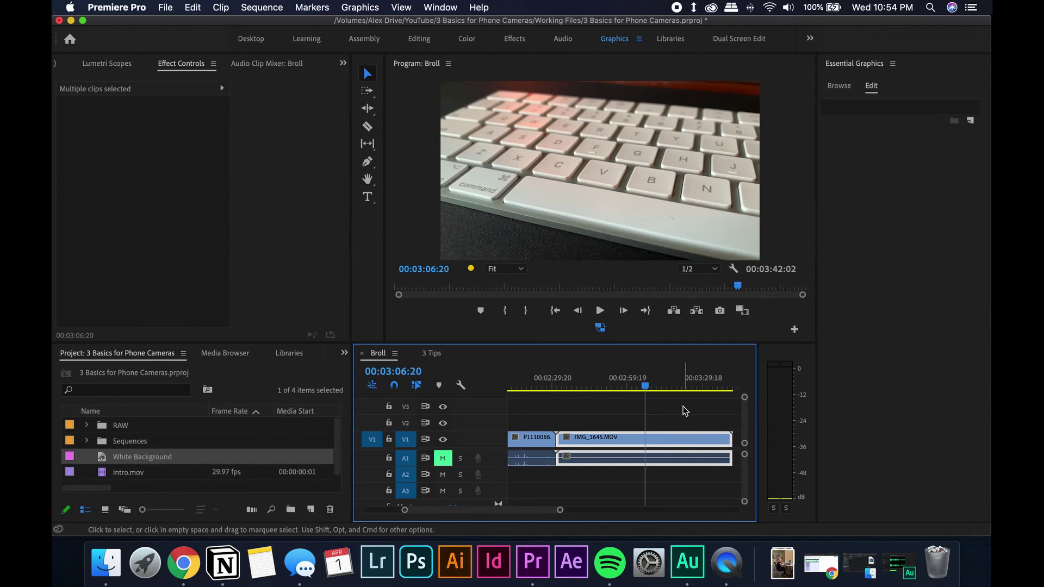
{"action": "key", "text": "super+l"}
{"action": "left_click", "coordinate": [680, 419]}
{"action": "left_click", "coordinate": [668, 460]}
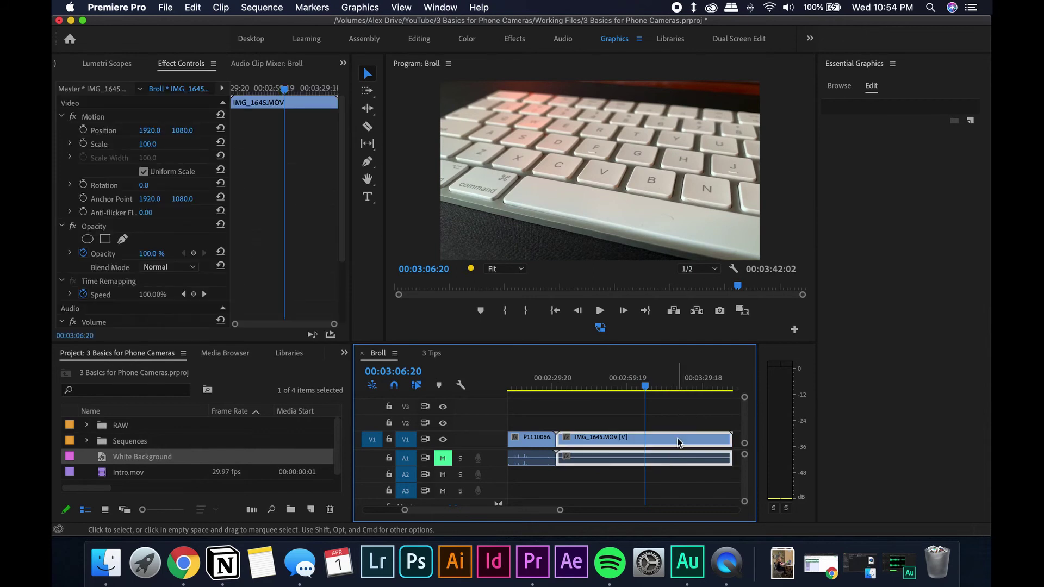
{"action": "key", "text": "super+l"}
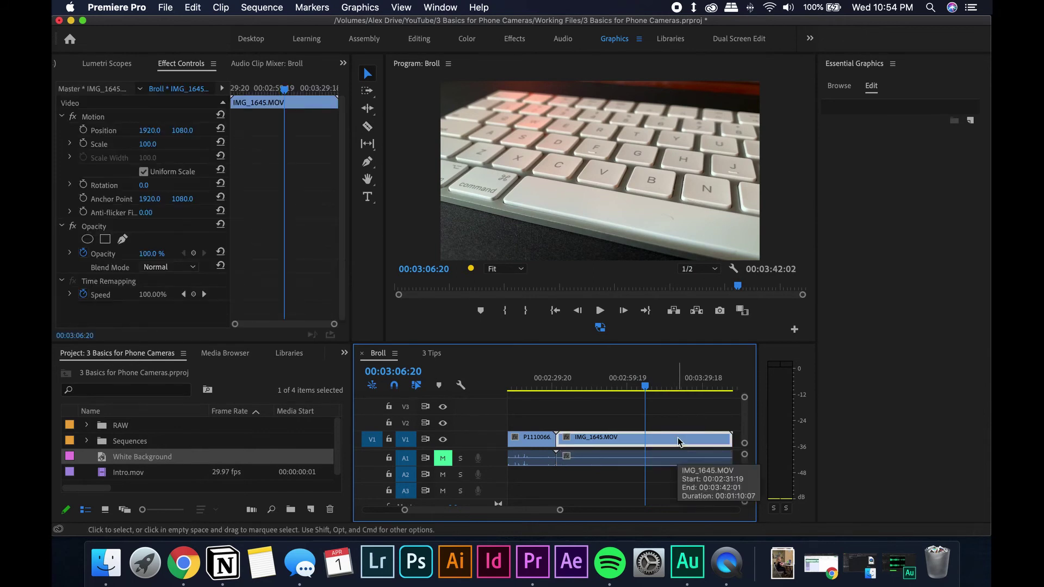
- Show the 3 Tips sequence at its end in the Effects workspace
{"action": "left_click", "coordinate": [438, 354]}
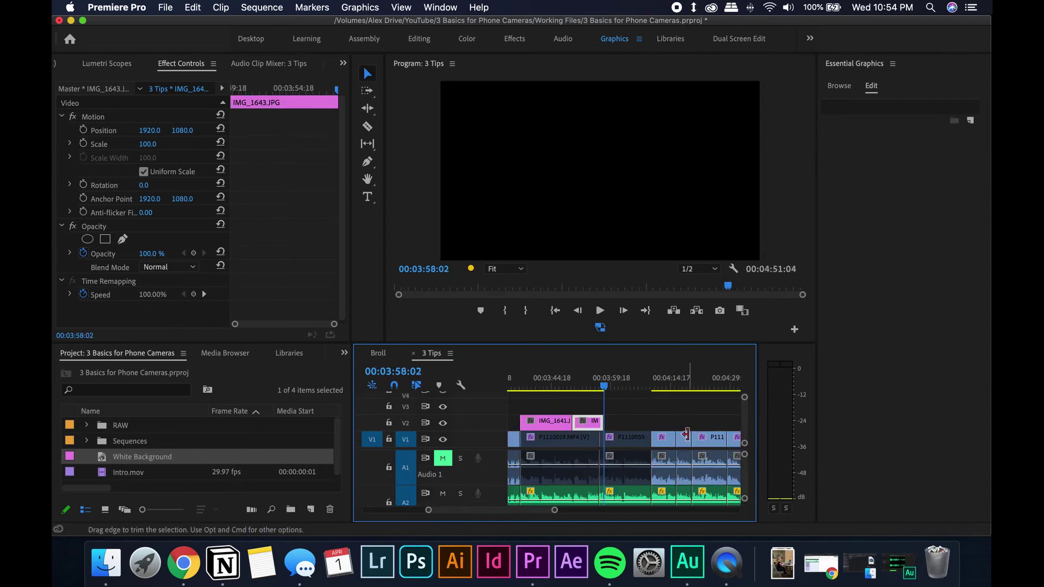
{"action": "key", "text": "End"}
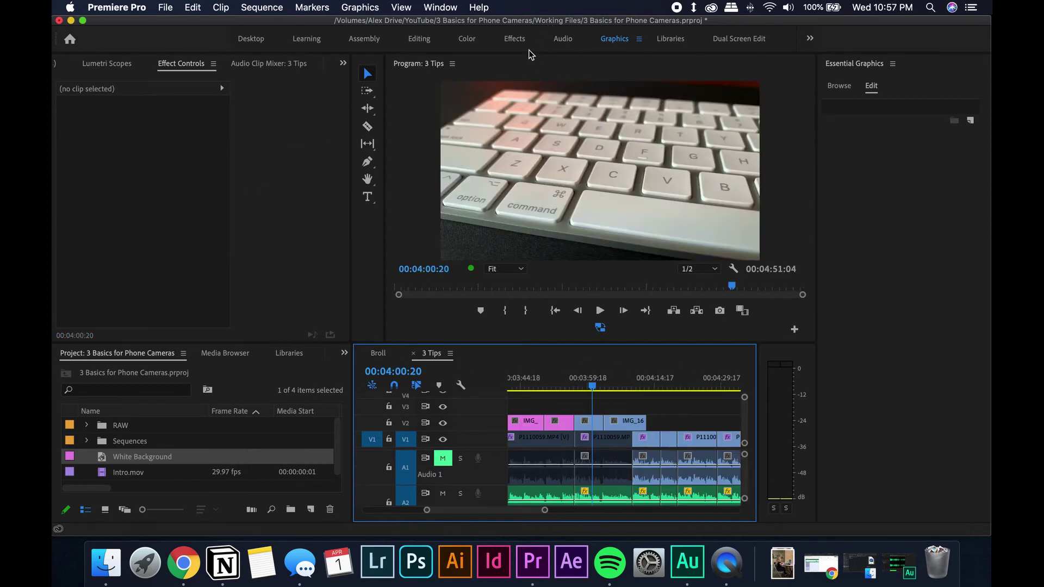
{"action": "left_click", "coordinate": [505, 43]}
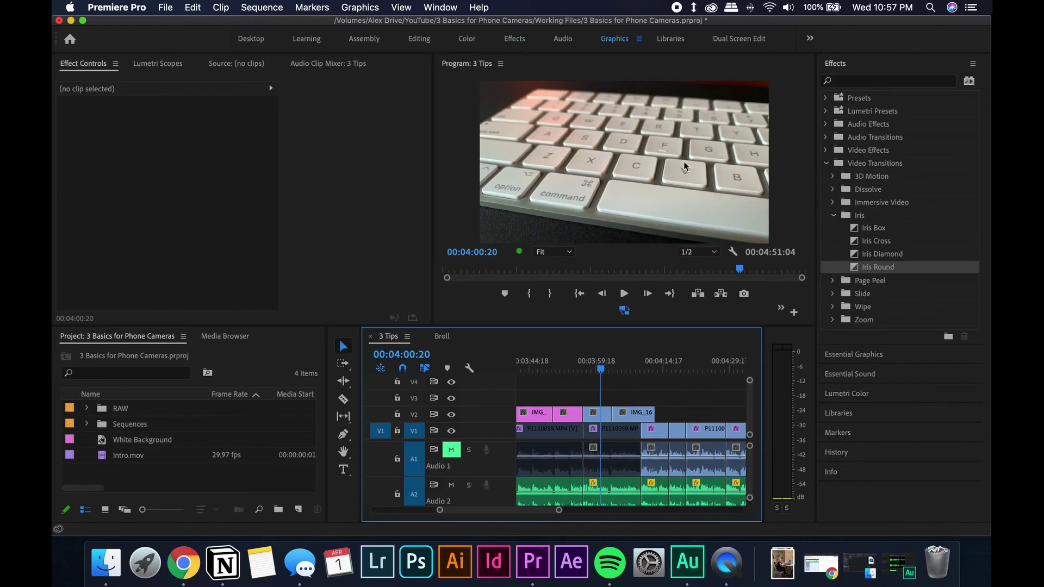
- Select the B-roll clip on V2 and play the sequence from just before it
{"action": "left_click", "coordinate": [605, 413]}
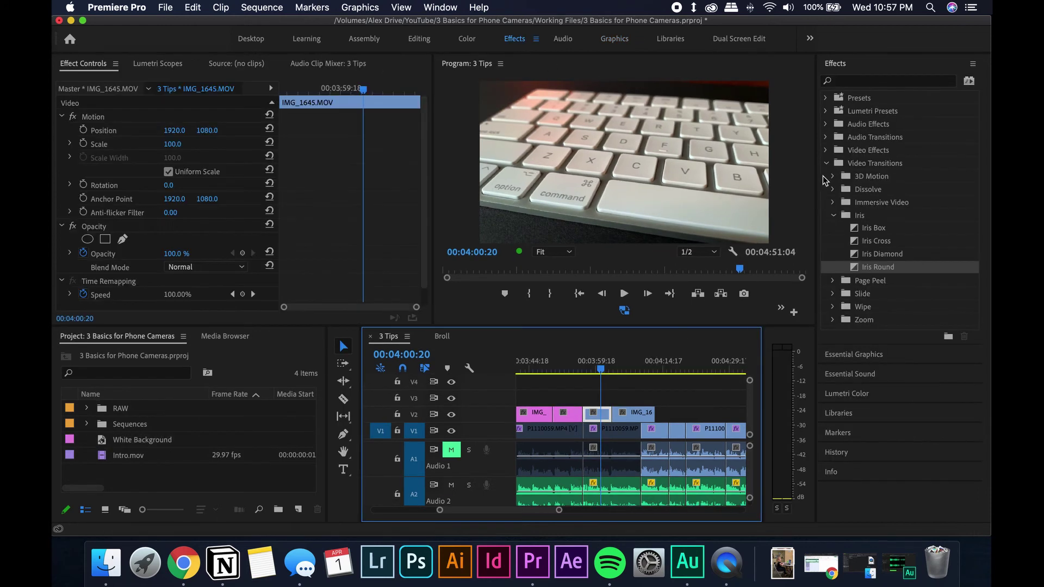
{"action": "left_click", "coordinate": [826, 163]}
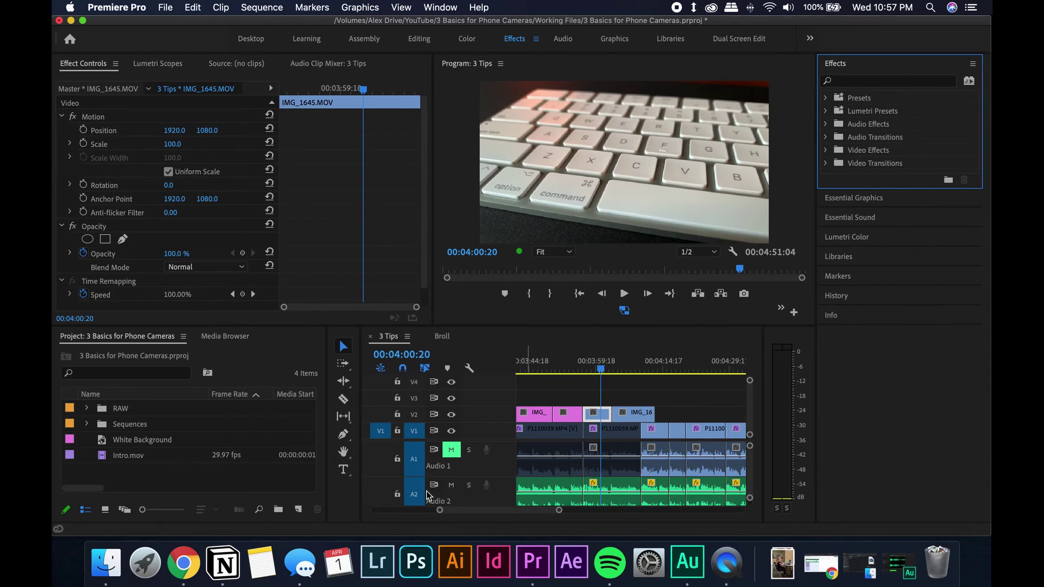
{"action": "scroll", "coordinate": [576, 467], "scroll_direction": "down", "scroll_amount": 1}
{"action": "left_click", "coordinate": [452, 476]}
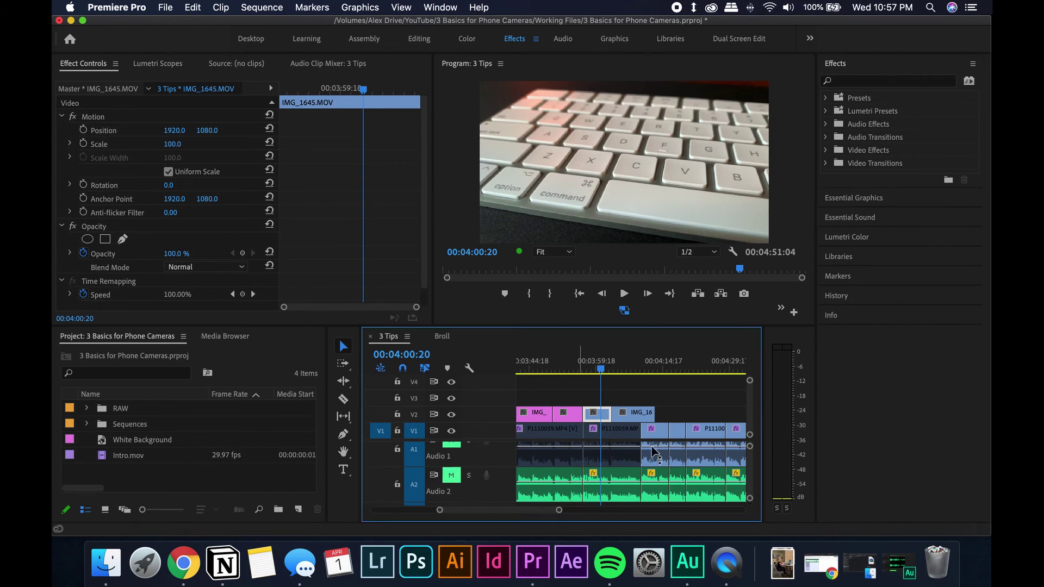
{"action": "left_click_drag", "start_coordinate": [600, 370], "coordinate": [585, 372]}
{"action": "key", "text": "space"}
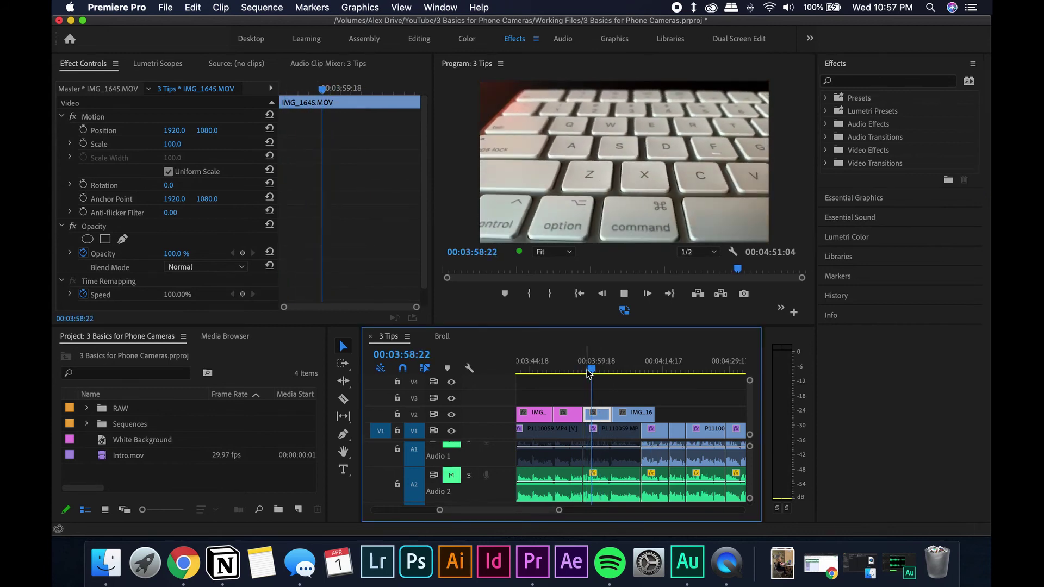
{"action": "left_click", "coordinate": [831, 175]}
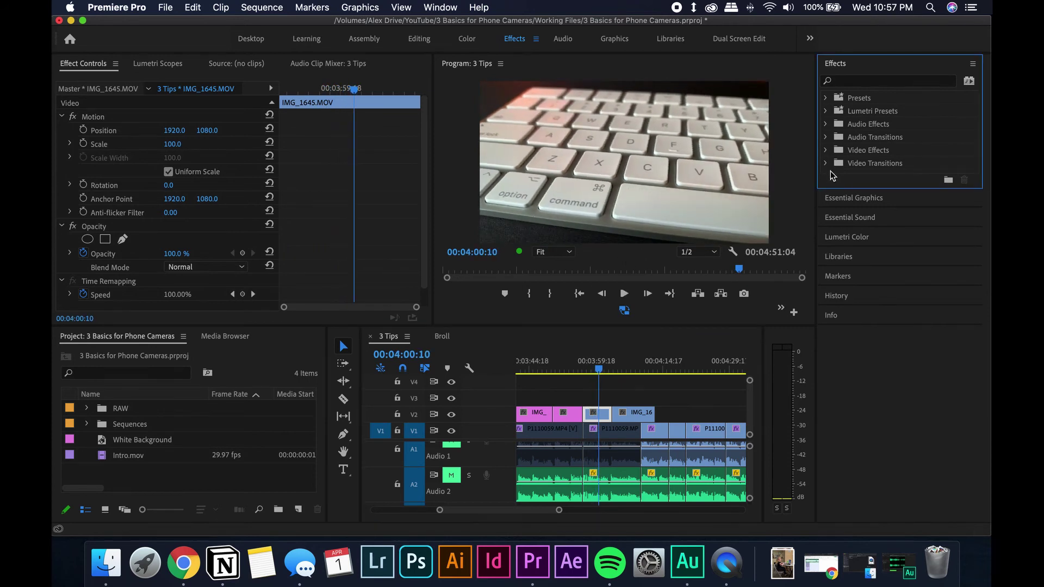
- Drag Warp Stabilizer from Video Effects > Distort onto the short B-roll clip on V2
{"action": "left_click", "coordinate": [825, 151]}
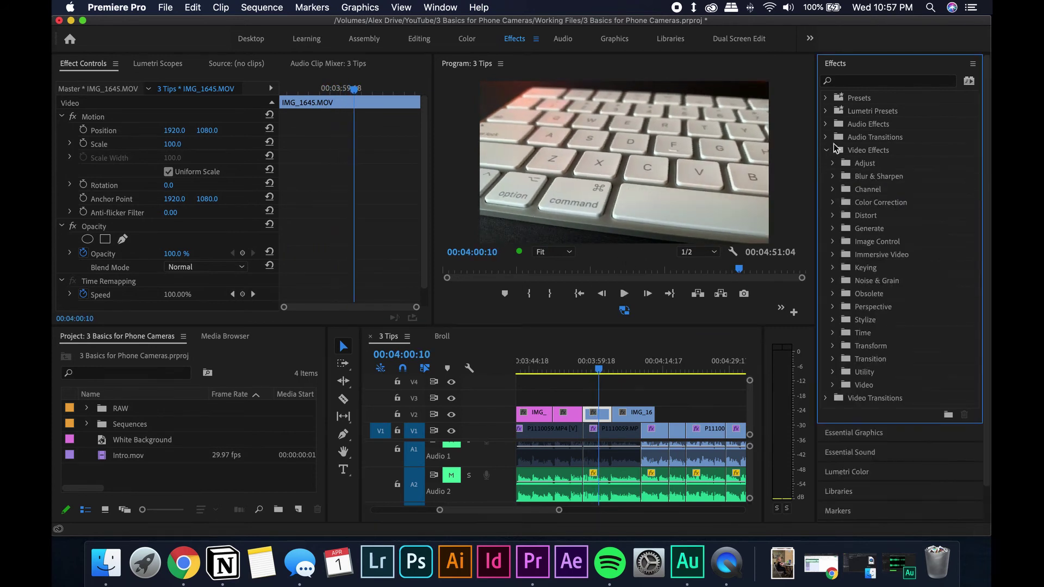
{"action": "left_click", "coordinate": [833, 216]}
{"action": "left_click_drag", "start_coordinate": [875, 359], "coordinate": [869, 358]}
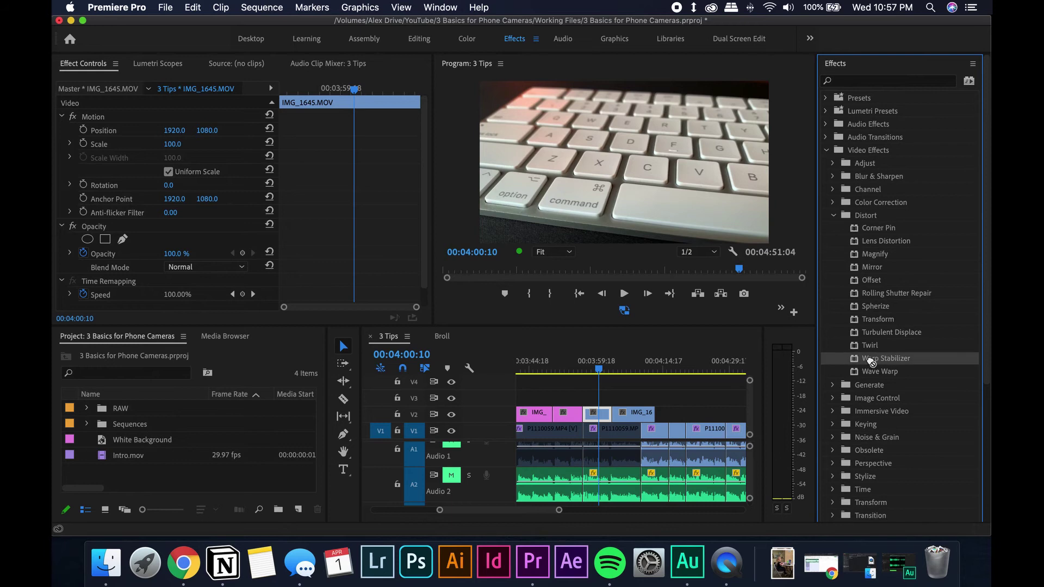
{"action": "left_click_drag", "start_coordinate": [787, 397], "coordinate": [602, 416]}
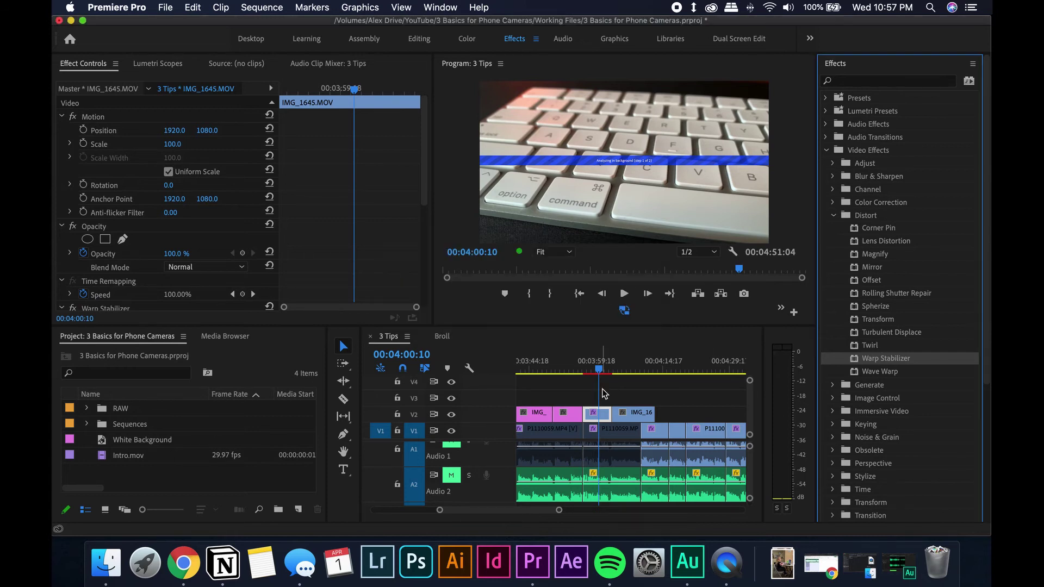
{"action": "left_click_drag", "start_coordinate": [602, 371], "coordinate": [613, 372]}
{"action": "left_click", "coordinate": [618, 414]}
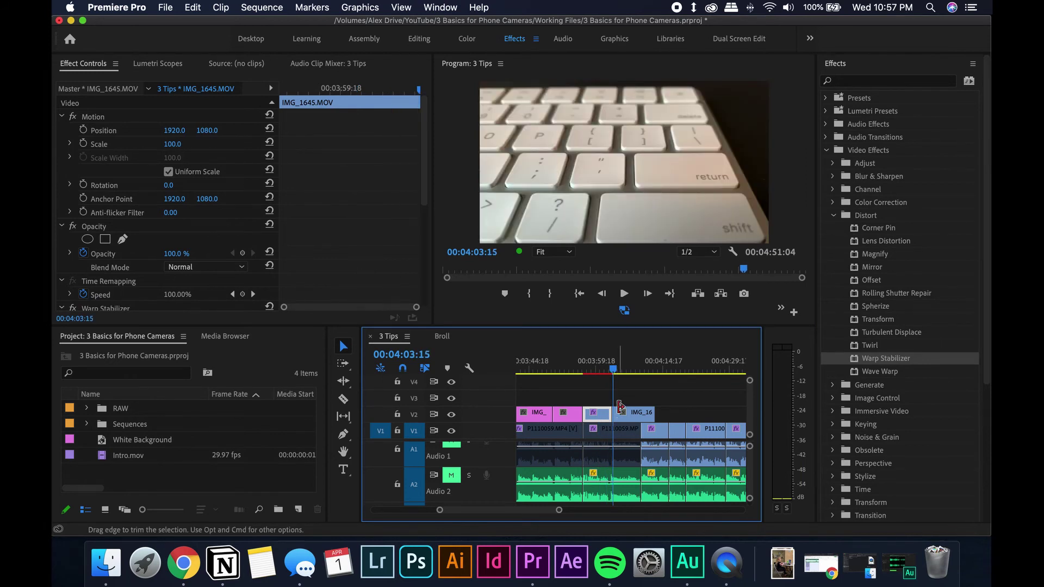
{"action": "key", "text": "space"}
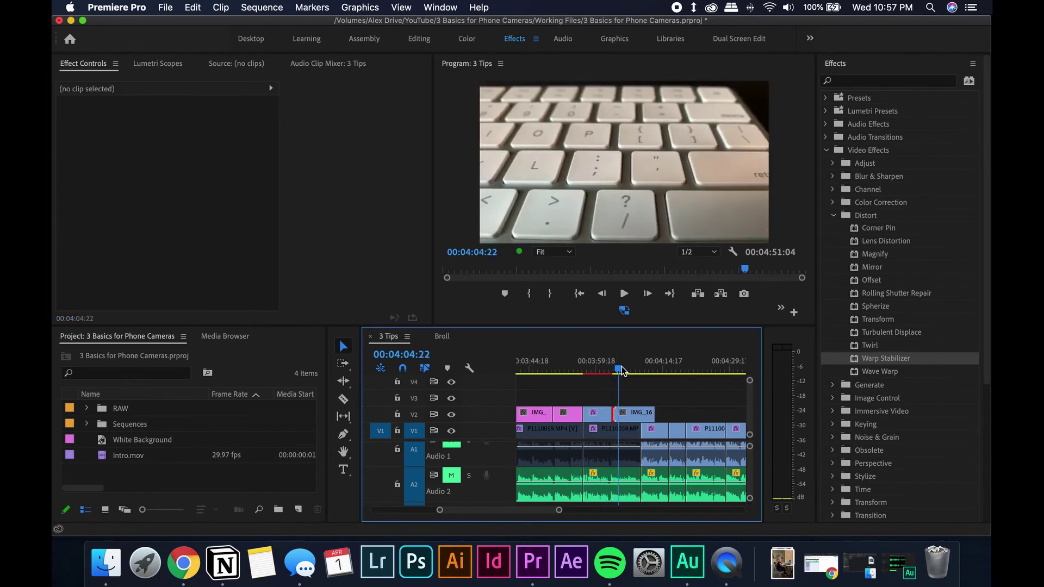
{"action": "mouse_move", "coordinate": [628, 371]}
{"action": "left_mouse_down"}
{"action": "mouse_move", "coordinate": [652, 372]}
{"action": "mouse_move", "coordinate": [638, 373]}
{"action": "left_mouse_up"}
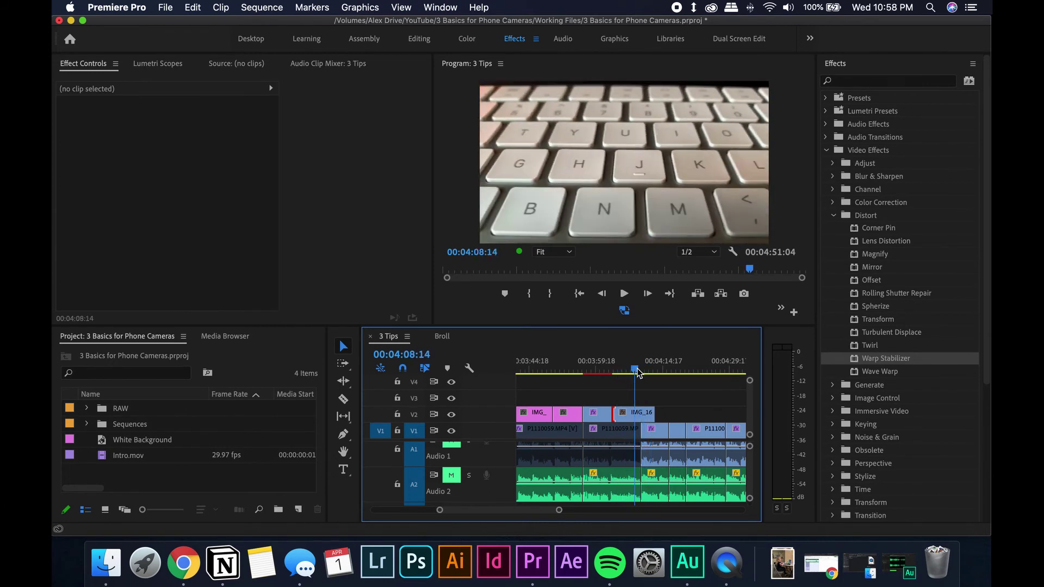
{"action": "left_click", "coordinate": [638, 413]}
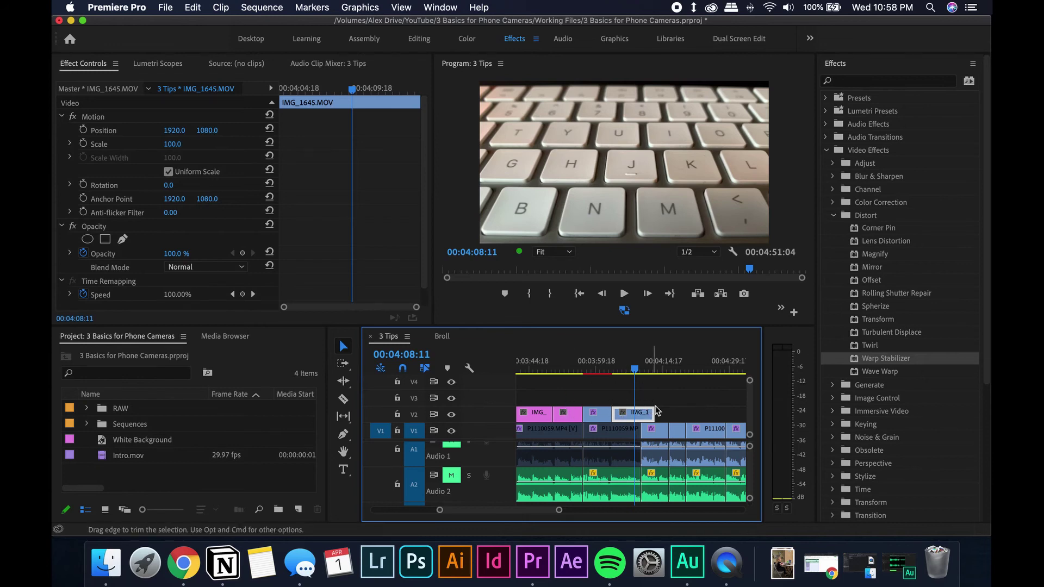
{"action": "key", "text": "super+r"}
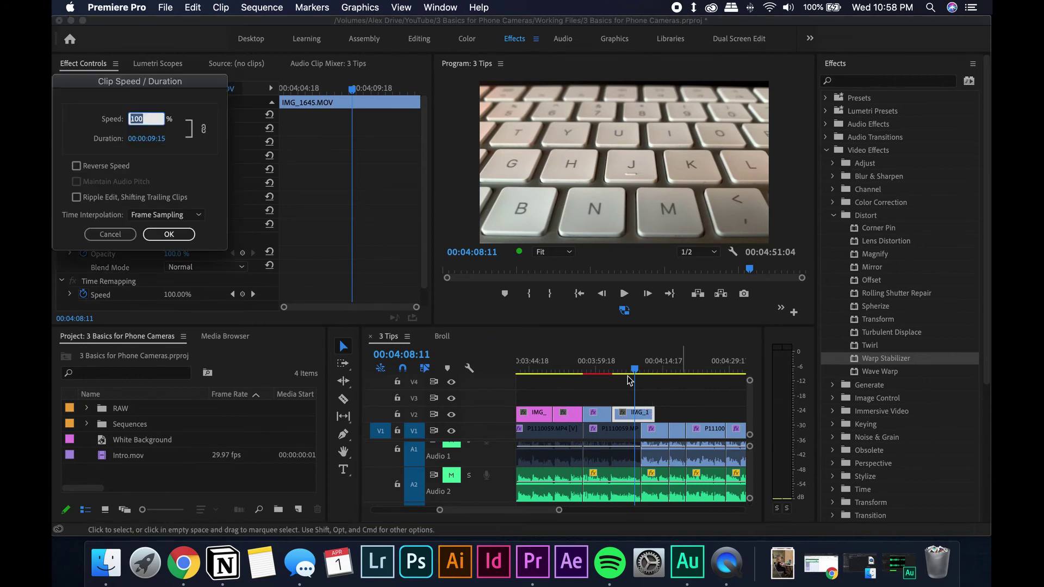
{"action": "left_click_drag", "start_coordinate": [216, 87], "coordinate": [411, 129]}
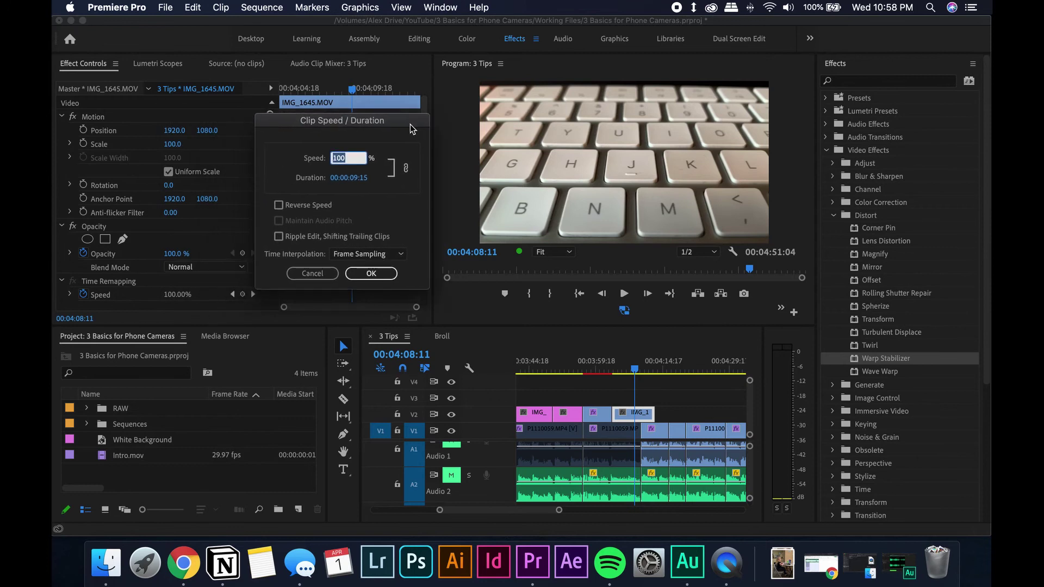
{"action": "left_click", "coordinate": [308, 209]}
{"action": "left_click", "coordinate": [371, 273]}
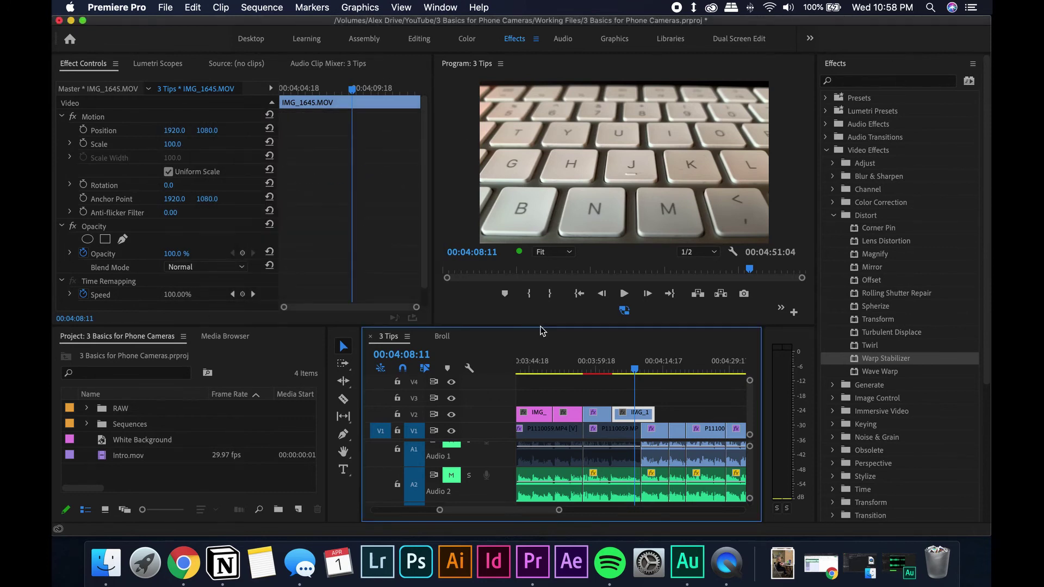
{"action": "left_click_drag", "start_coordinate": [611, 368], "coordinate": [637, 367]}
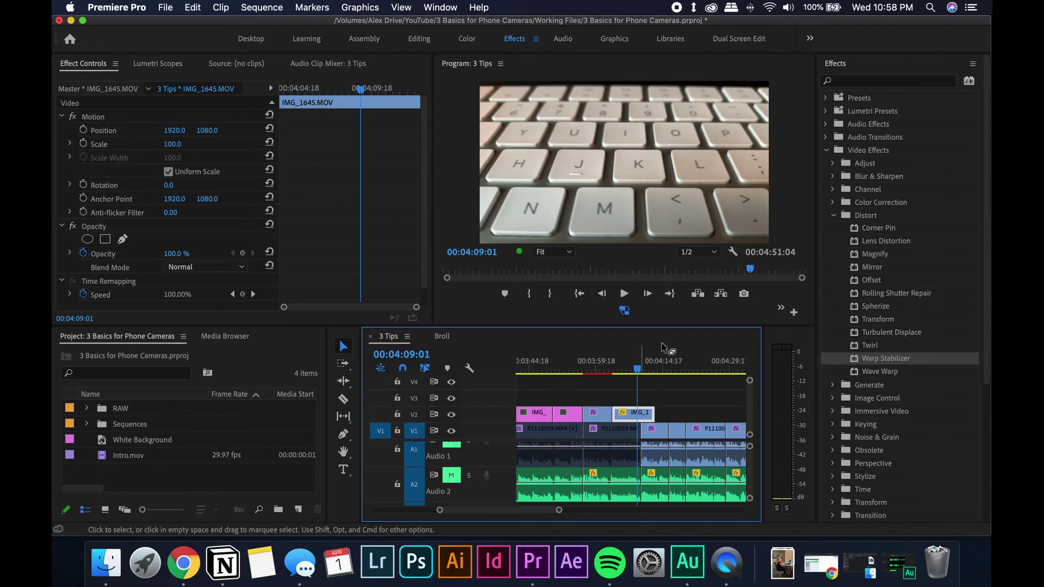
- Set the IMG_1645.MOV clip to reversed 80% speed and play it back
{"action": "left_click", "coordinate": [621, 366]}
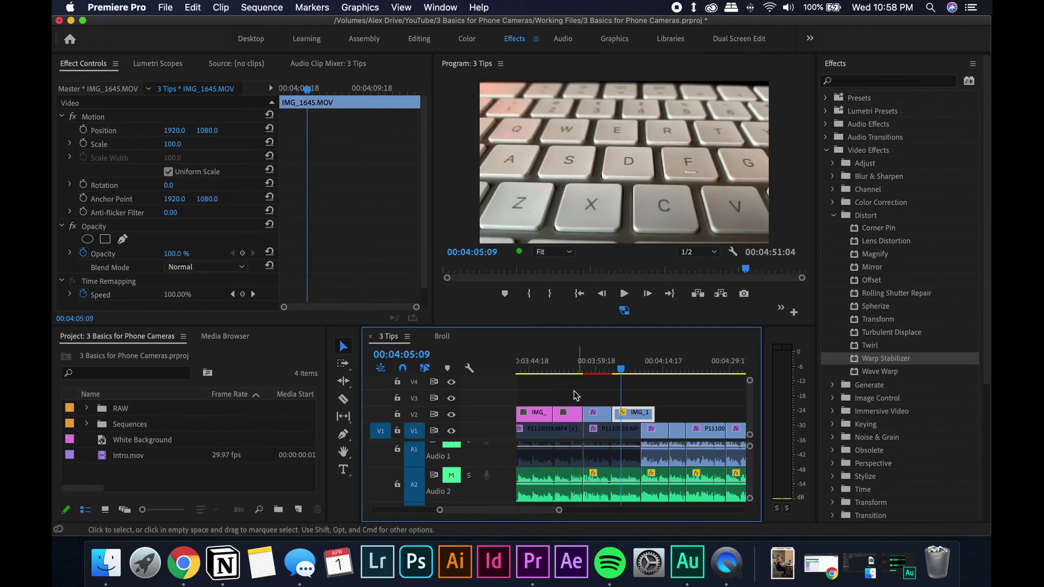
{"action": "key", "text": "super+r"}
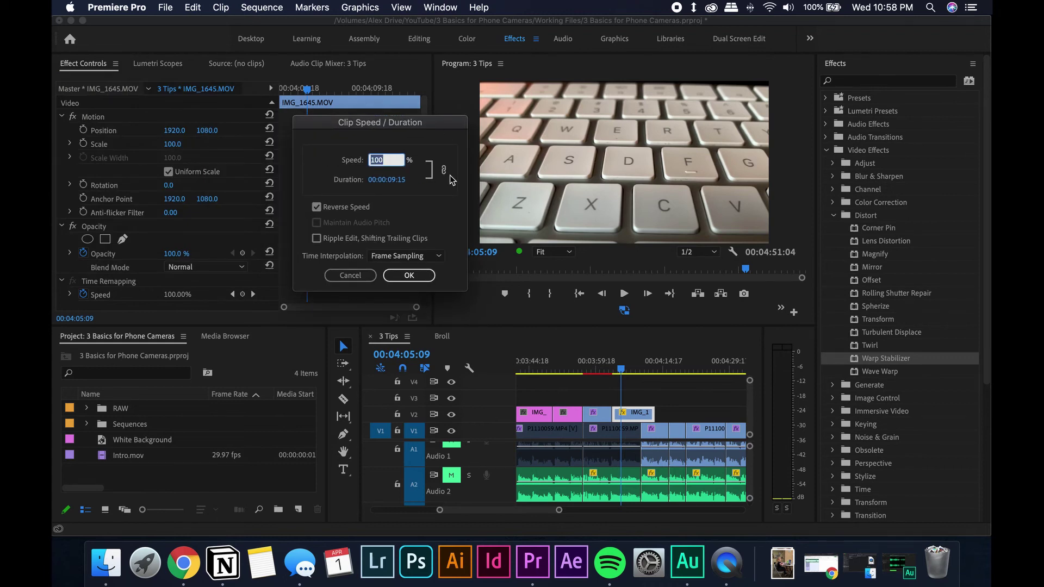
{"action": "type", "text": "80"}
{"action": "key", "text": "Return"}
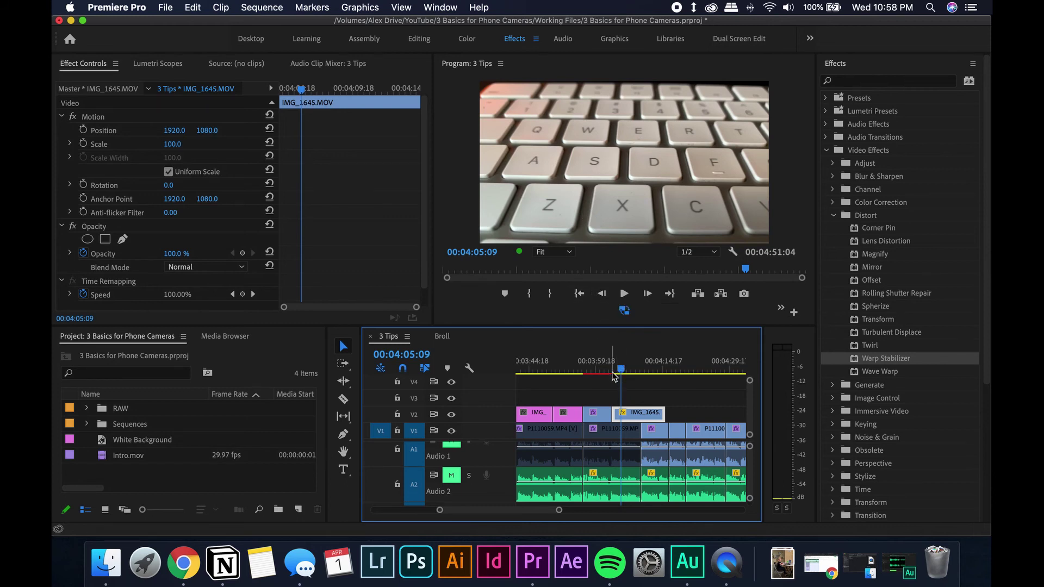
{"action": "left_click", "coordinate": [615, 370]}
{"action": "key", "text": "space"}
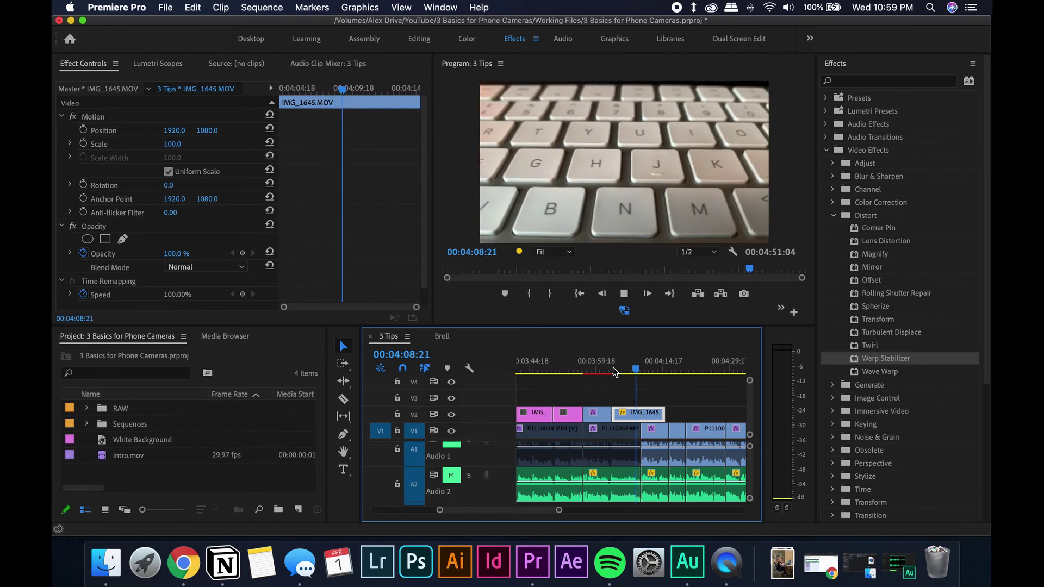
{"action": "key", "text": "space"}
- Change the clip's reversed speed to 50% and replay it
{"action": "key", "text": "super+r"}
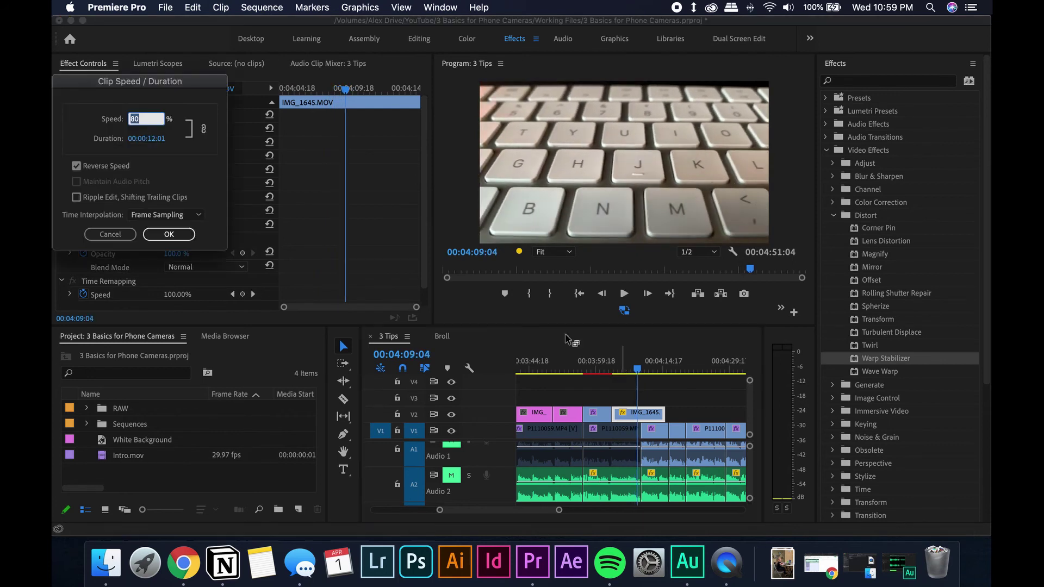
{"action": "type", "text": "50"}
{"action": "key", "text": "Return"}
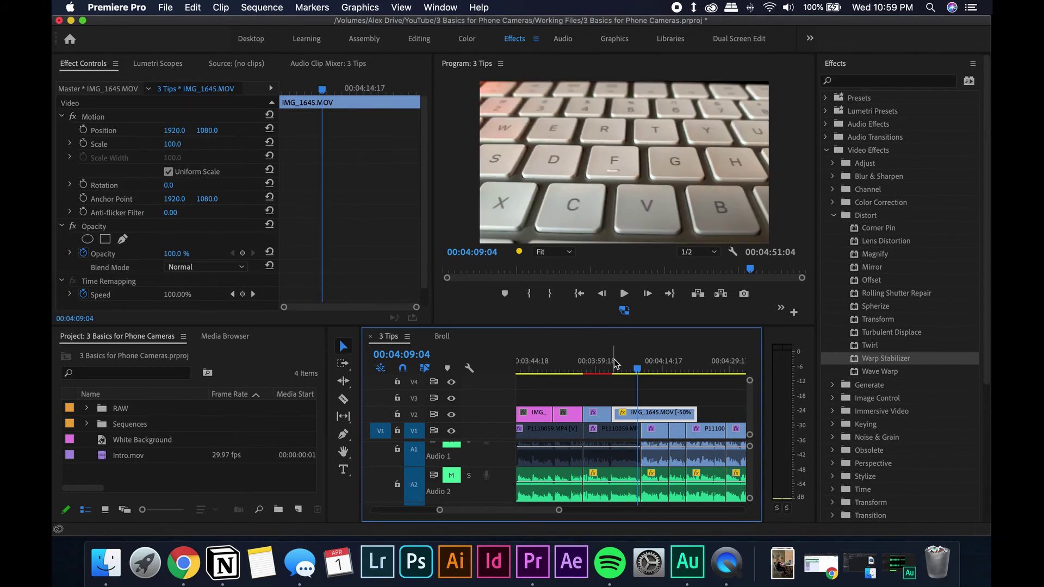
{"action": "left_click", "coordinate": [616, 363]}
{"action": "key", "text": "space"}
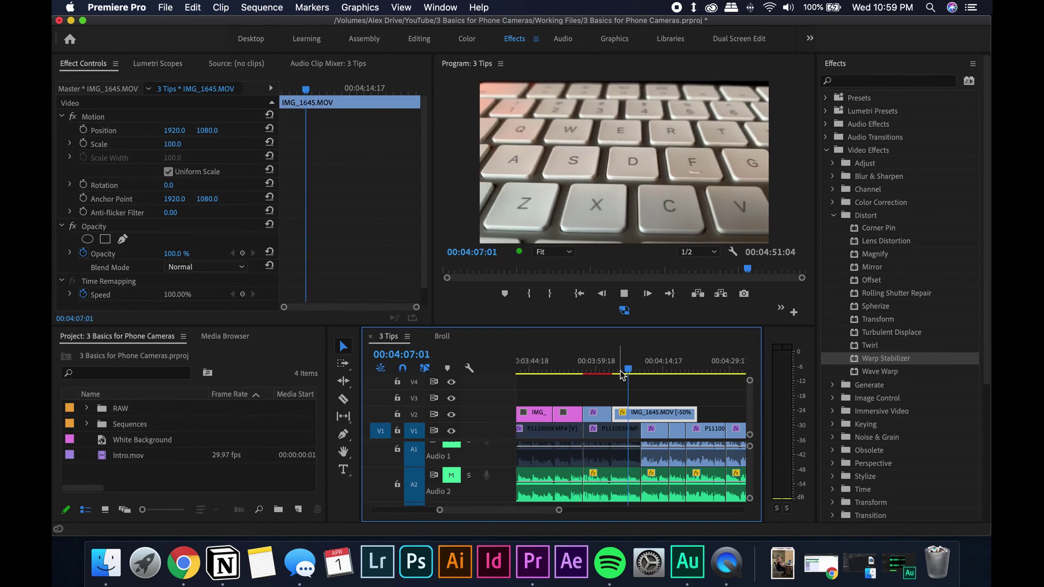
{"action": "key", "text": "space"}
- Set the IMG_1645.MOV clip's Time Interpolation to Optical Flow
{"action": "right_click", "coordinate": [651, 416]}
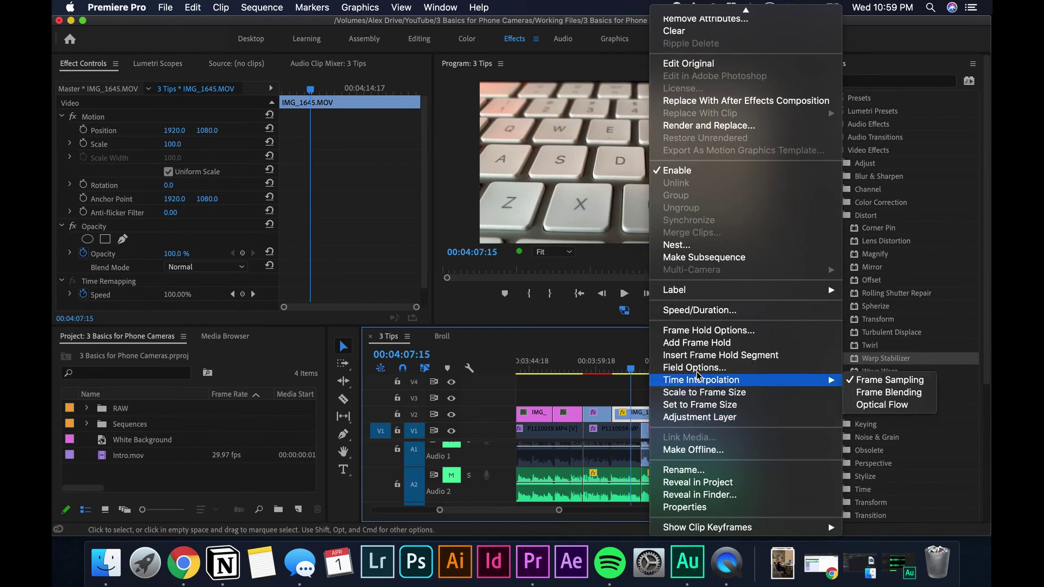
{"action": "mouse_move", "coordinate": [705, 383]}
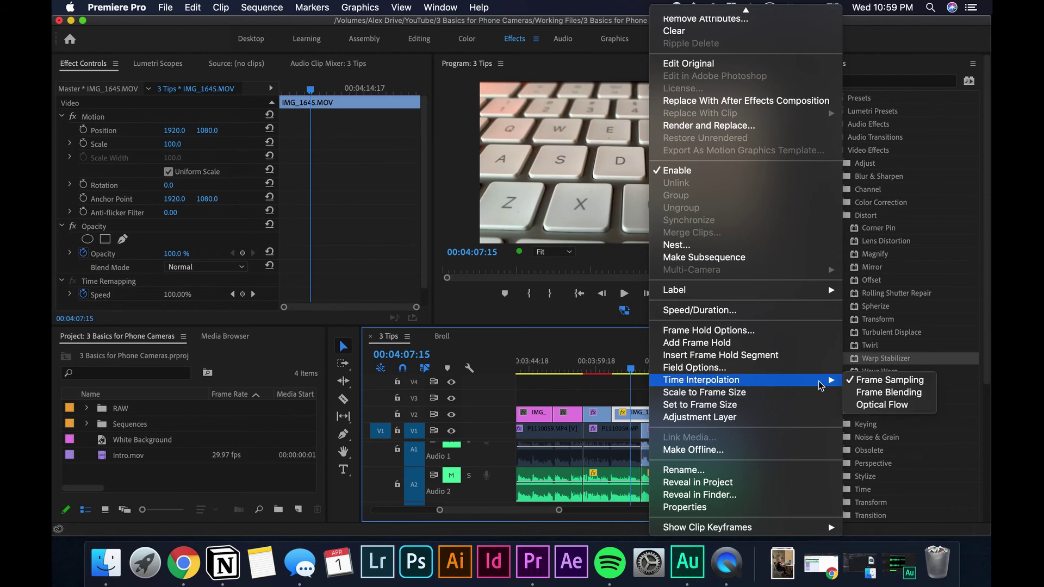
{"action": "left_click", "coordinate": [862, 405]}
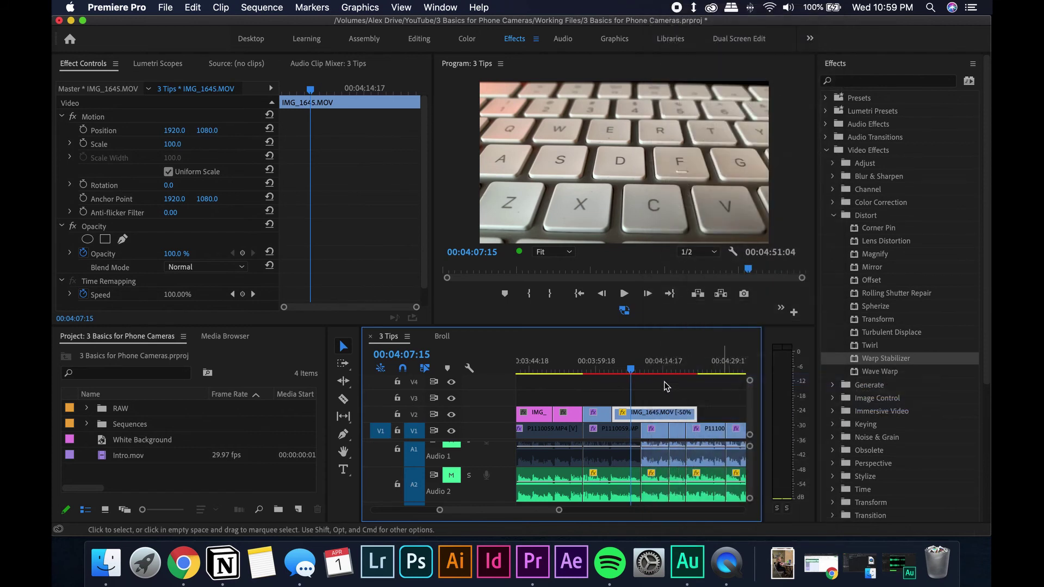
- Nest the B-roll clip on V2 into a new sequence named Nested Sequence 01
{"action": "left_click_drag", "start_coordinate": [635, 373], "coordinate": [629, 369]}
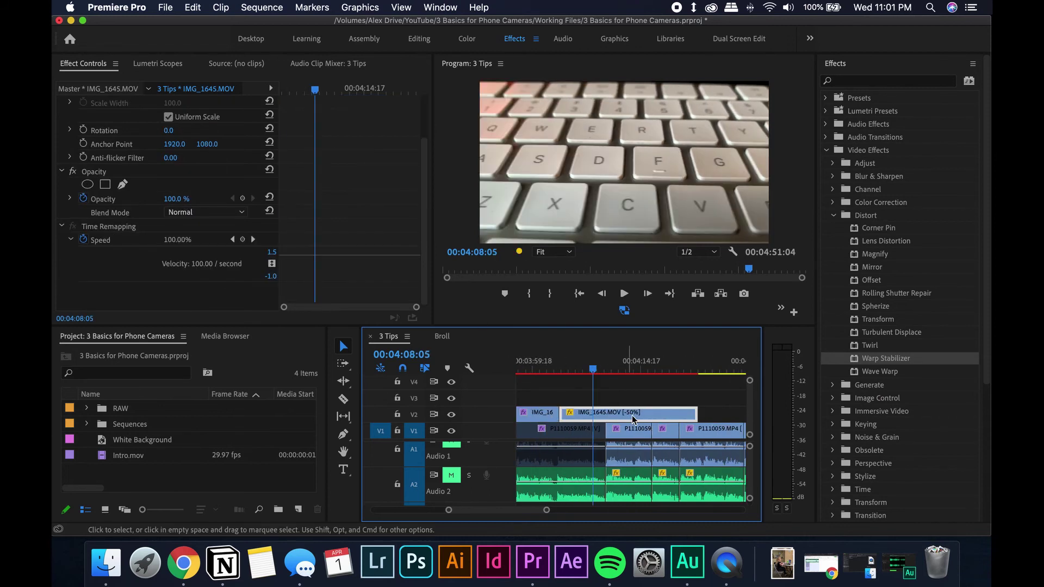
{"action": "right_click", "coordinate": [643, 419]}
{"action": "scroll", "coordinate": [652, 429], "scroll_direction": "down", "scroll_amount": 5}
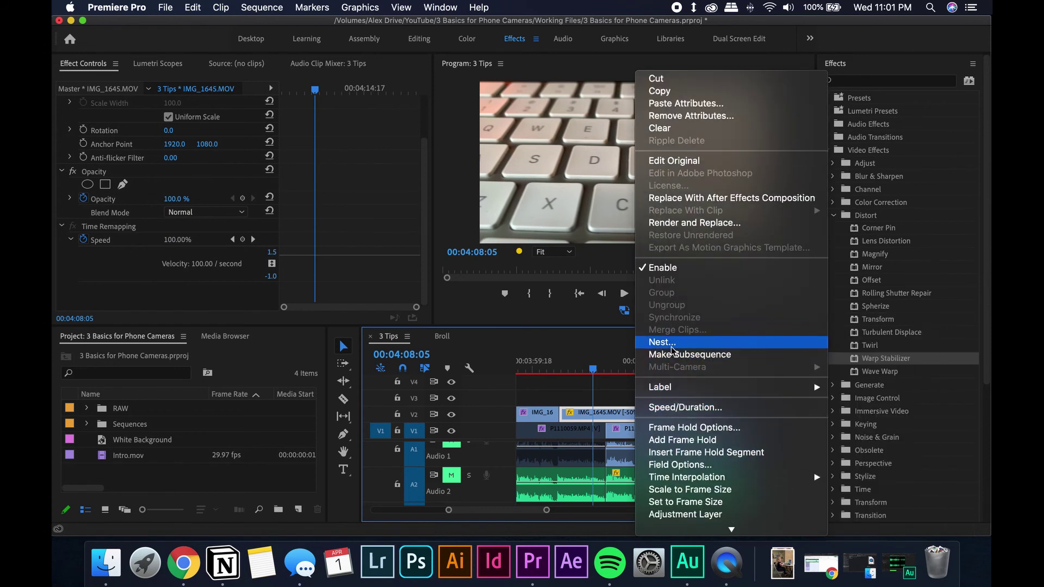
{"action": "left_click", "coordinate": [663, 342]}
{"action": "left_click", "coordinate": [561, 294]}
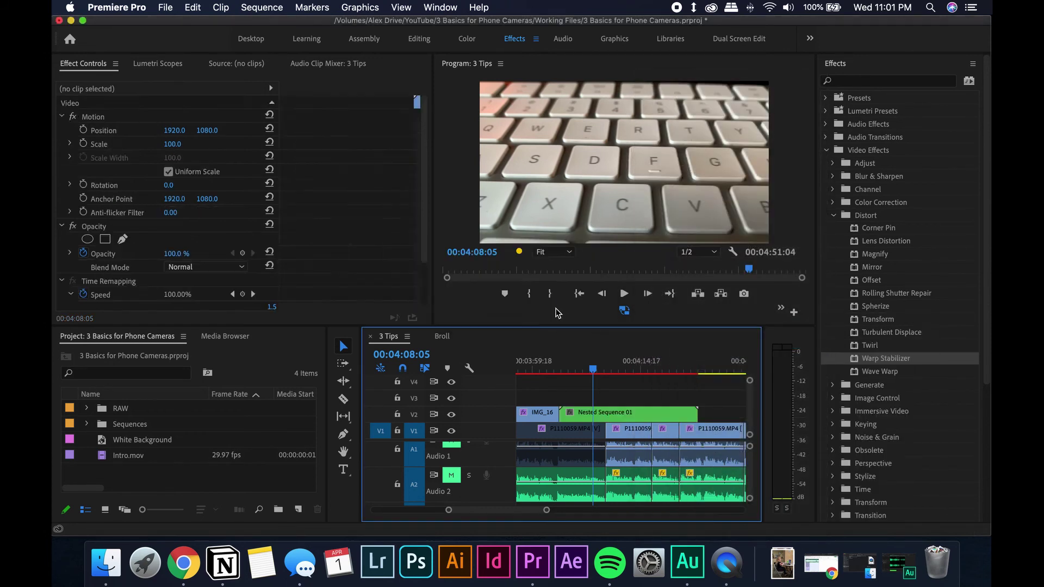
- Select Nested Sequence 01 and park the playhead at 00:04:04:00
{"action": "left_click", "coordinate": [604, 415]}
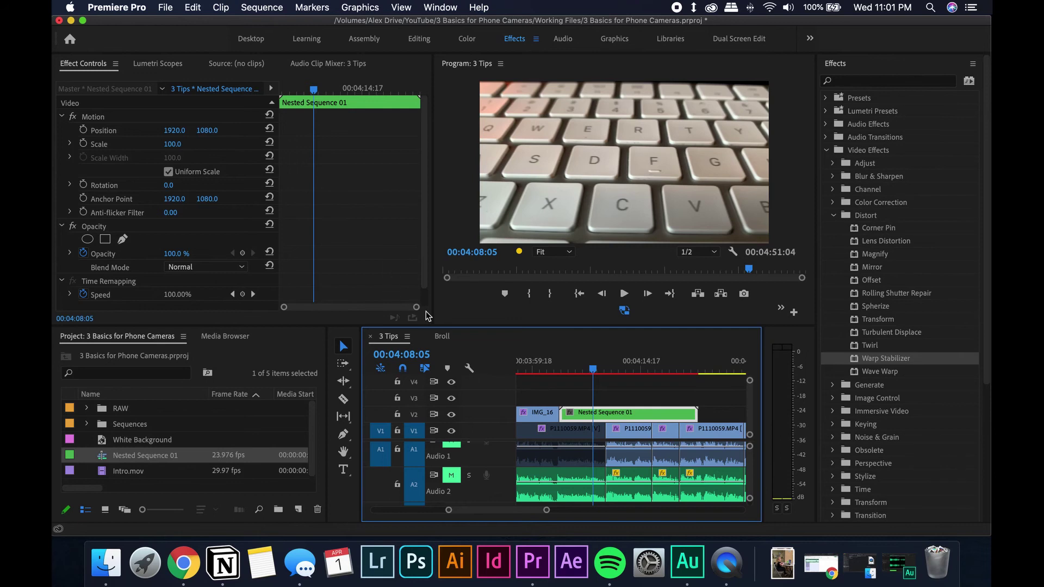
{"action": "left_click", "coordinate": [598, 401]}
{"action": "key", "text": "="}
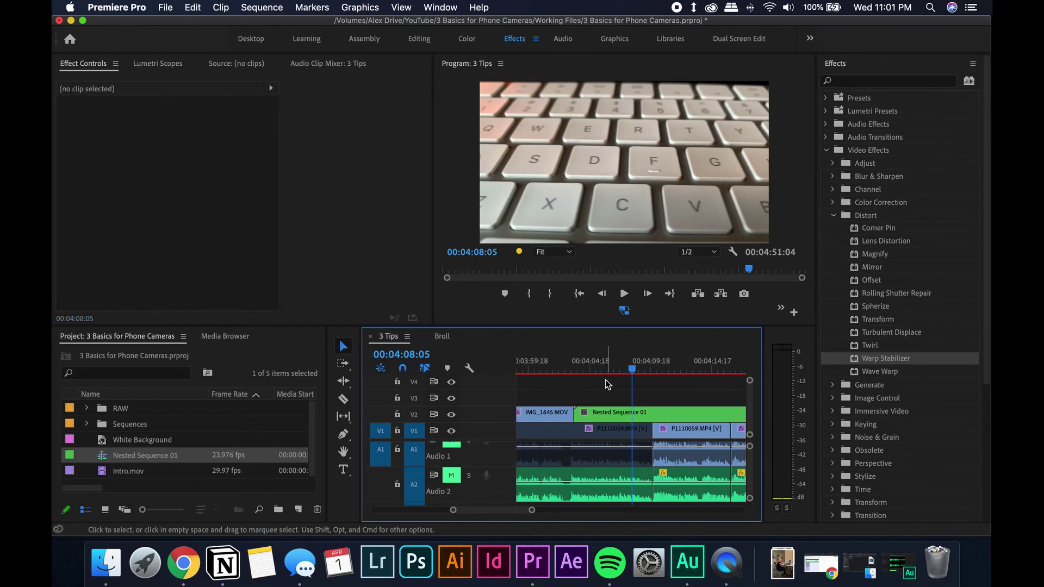
{"action": "left_click", "coordinate": [598, 415]}
{"action": "left_click", "coordinate": [590, 369]}
{"action": "left_click_drag", "start_coordinate": [590, 370], "coordinate": [584, 369]}
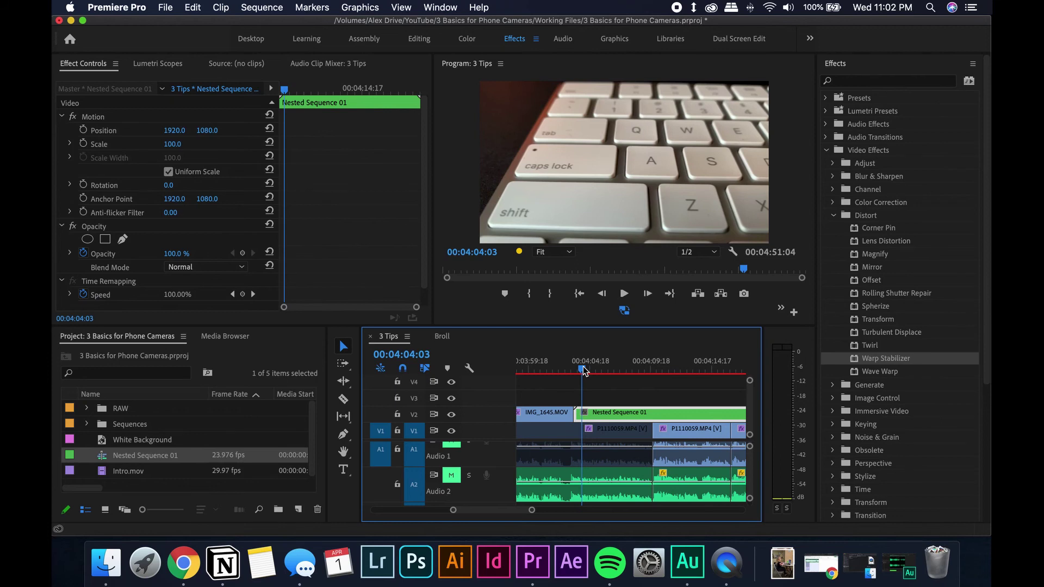
{"action": "left_click_drag", "start_coordinate": [584, 370], "coordinate": [607, 361]}
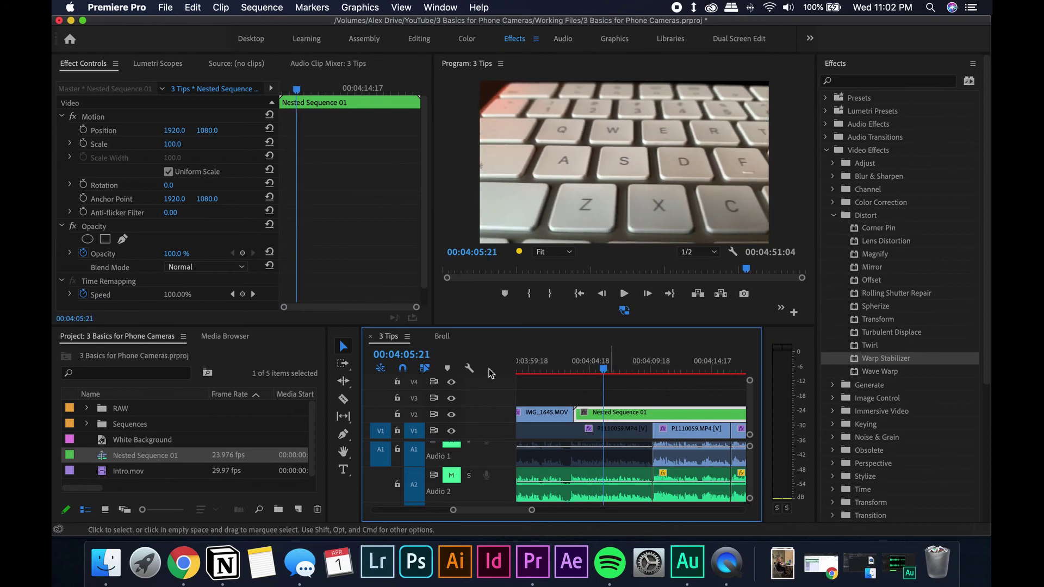
{"action": "scroll", "coordinate": [319, 263], "scroll_direction": "down", "scroll_amount": 1}
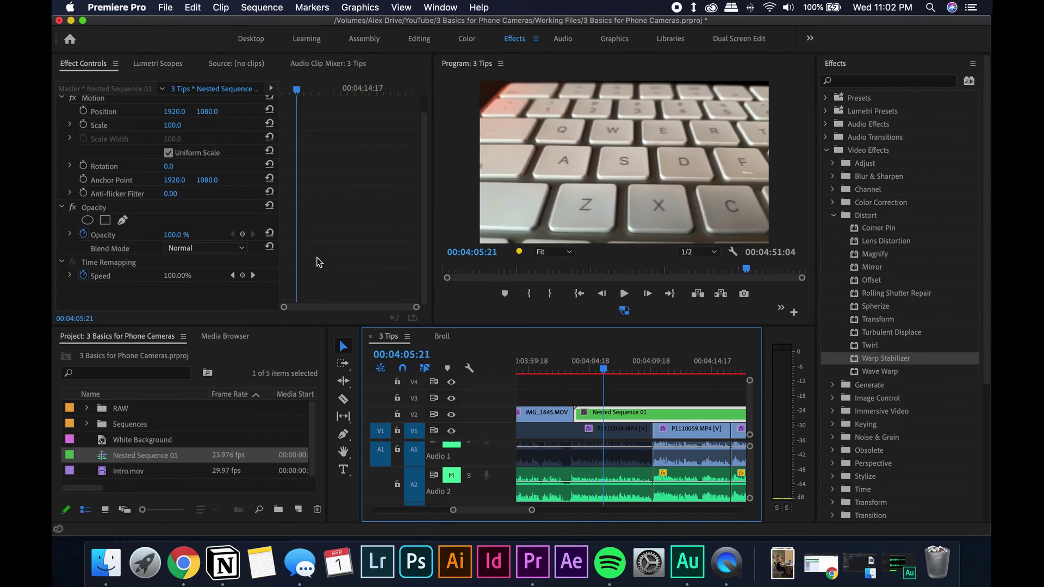
- Add Speed keyframes on Nested Sequence 01 at the playhead and at 00:04:08:20
{"action": "left_click", "coordinate": [68, 280]}
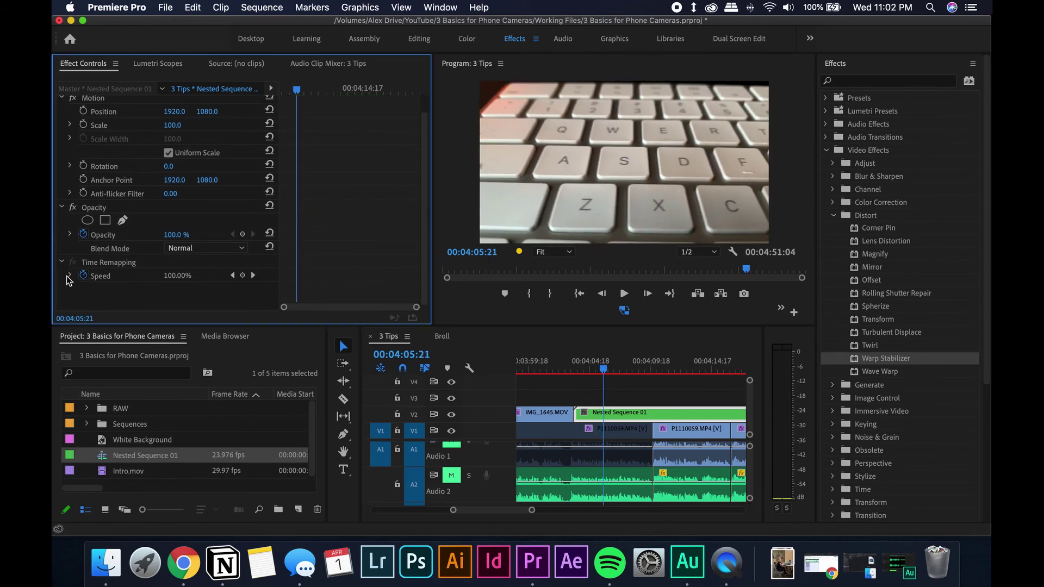
{"action": "left_click", "coordinate": [243, 276]}
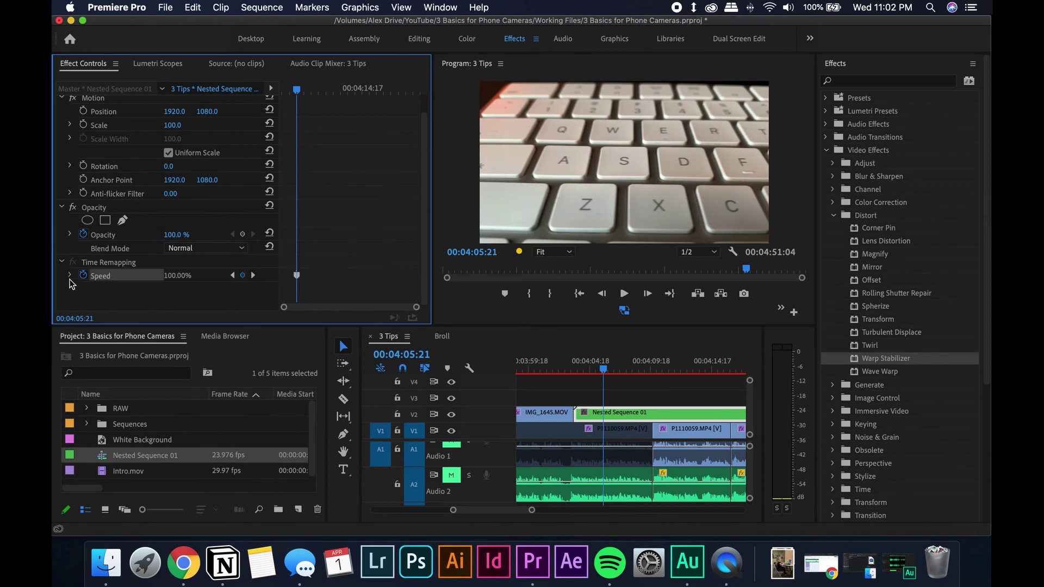
{"action": "left_click", "coordinate": [69, 275]}
{"action": "left_click", "coordinate": [609, 371]}
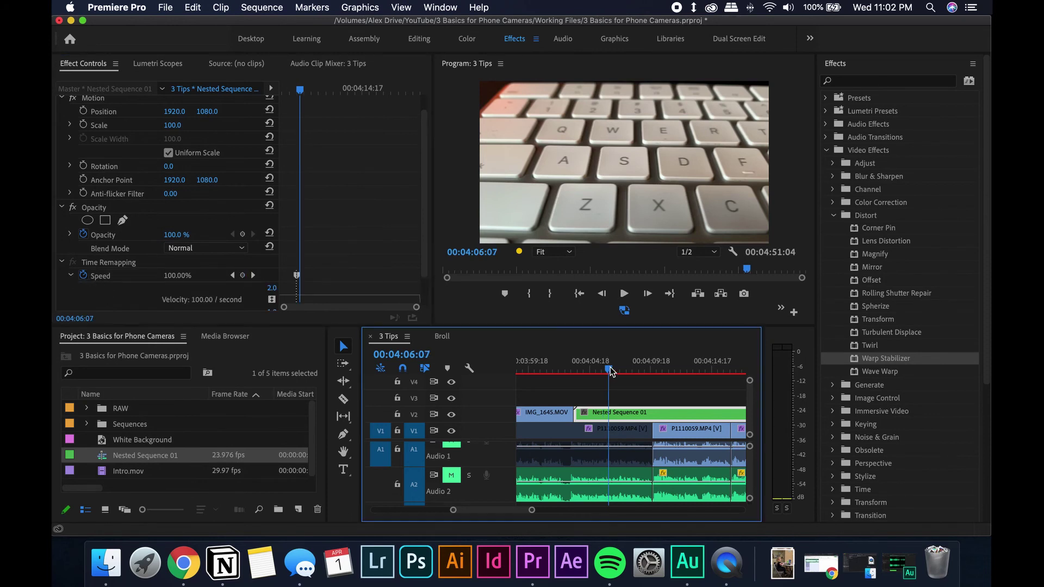
{"action": "left_click_drag", "start_coordinate": [610, 372], "coordinate": [645, 366]}
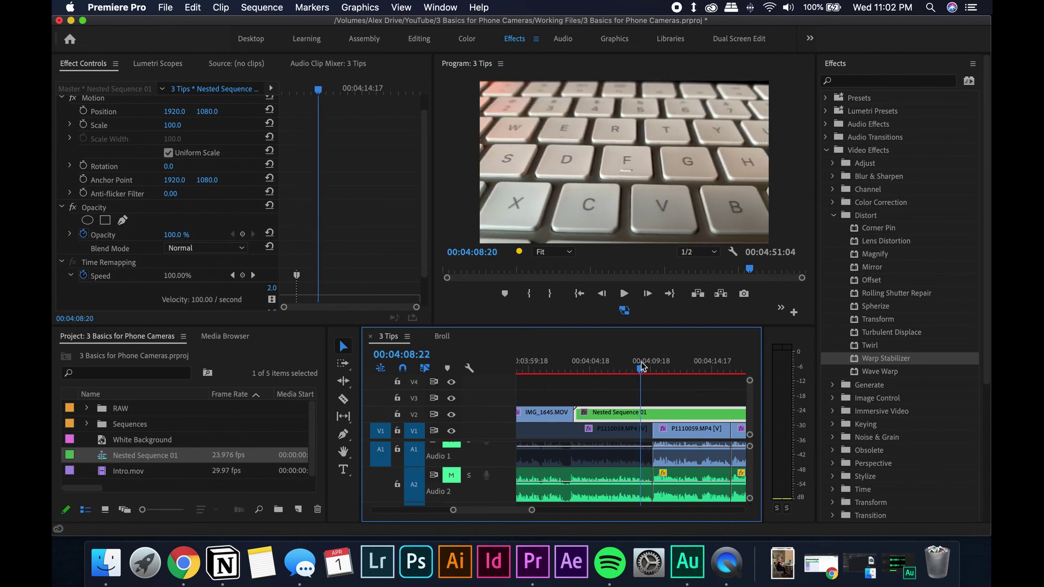
{"action": "left_click", "coordinate": [243, 276]}
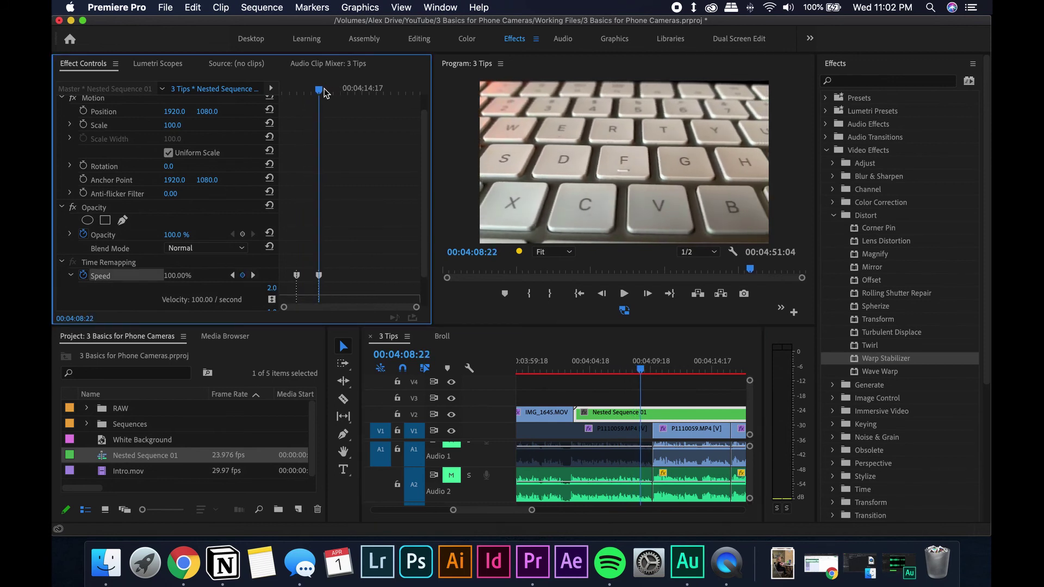
- Raise the speed between the two keyframes step by step to 349%
{"action": "left_click_drag", "start_coordinate": [324, 91], "coordinate": [307, 94]}
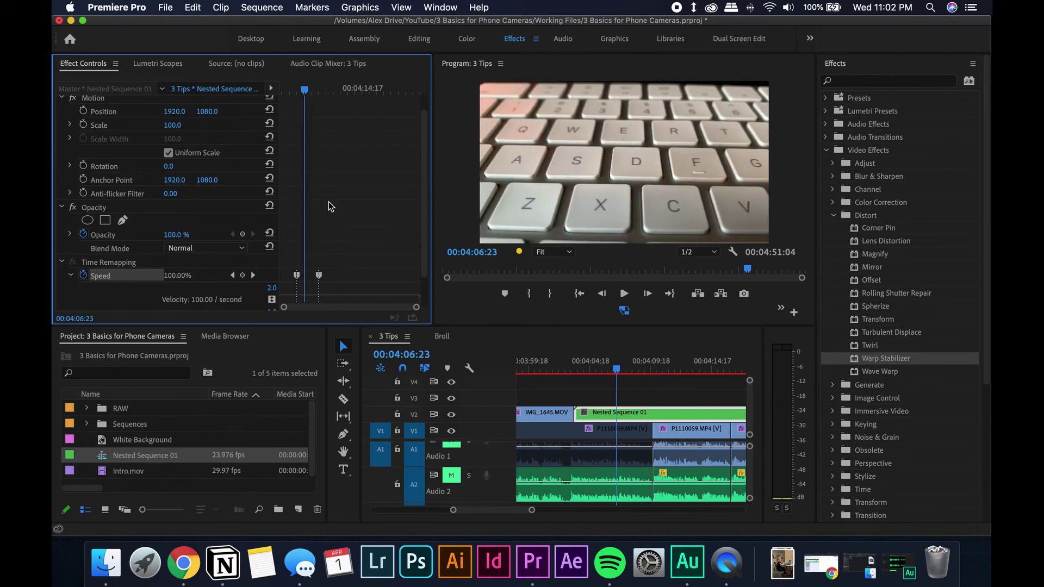
{"action": "left_click_drag", "start_coordinate": [308, 294], "coordinate": [309, 280]}
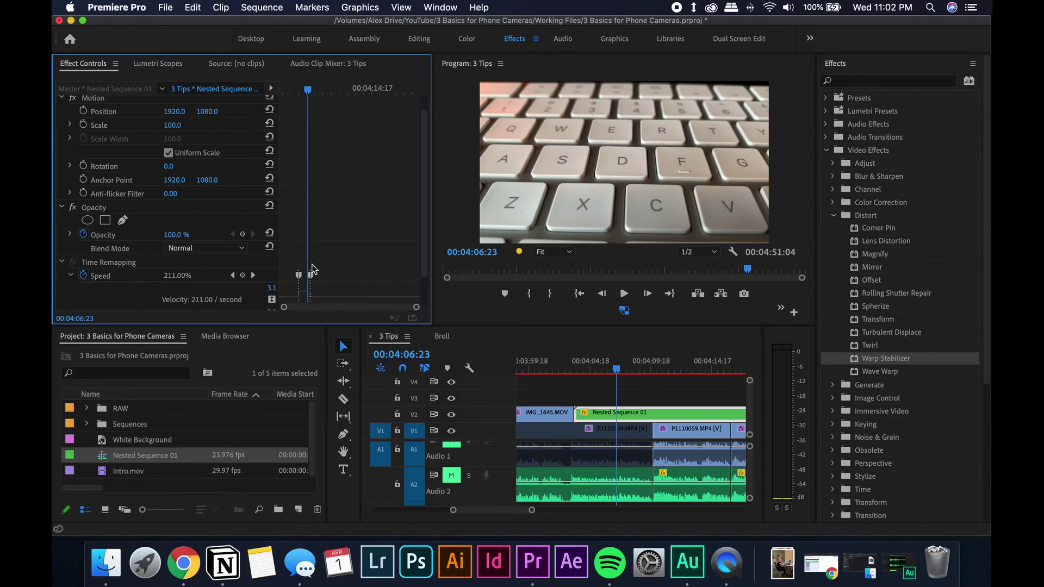
{"action": "left_click", "coordinate": [305, 90]}
{"action": "left_click_drag", "start_coordinate": [305, 95], "coordinate": [304, 95]}
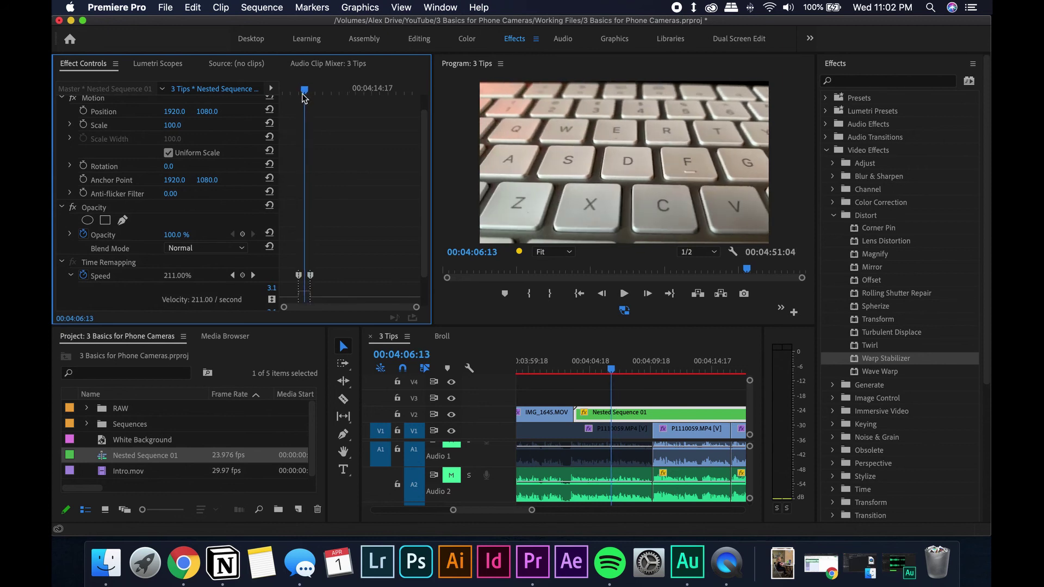
{"action": "left_click_drag", "start_coordinate": [310, 290], "coordinate": [310, 288]}
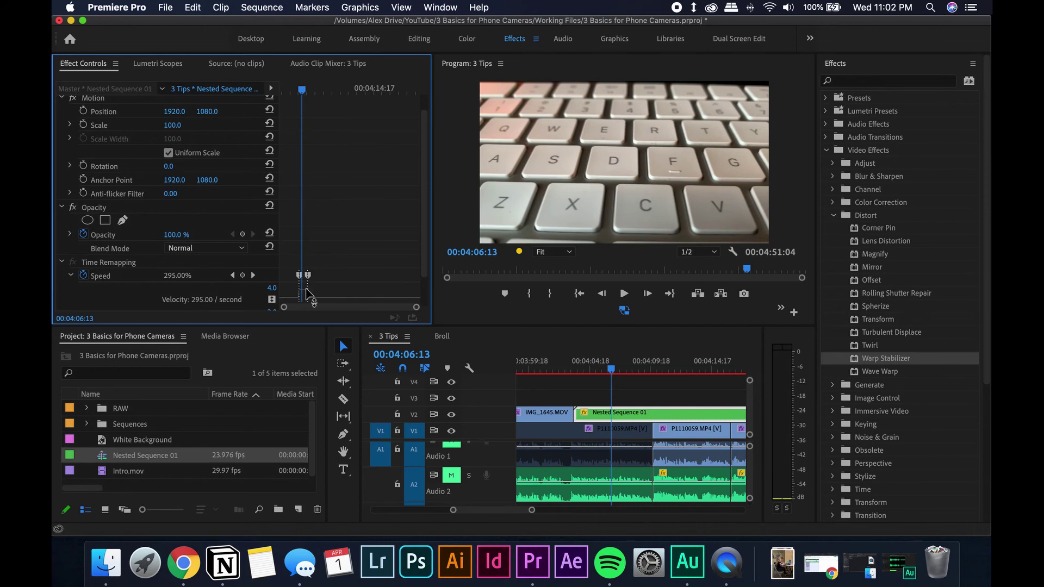
{"action": "left_click_drag", "start_coordinate": [310, 296], "coordinate": [310, 291]}
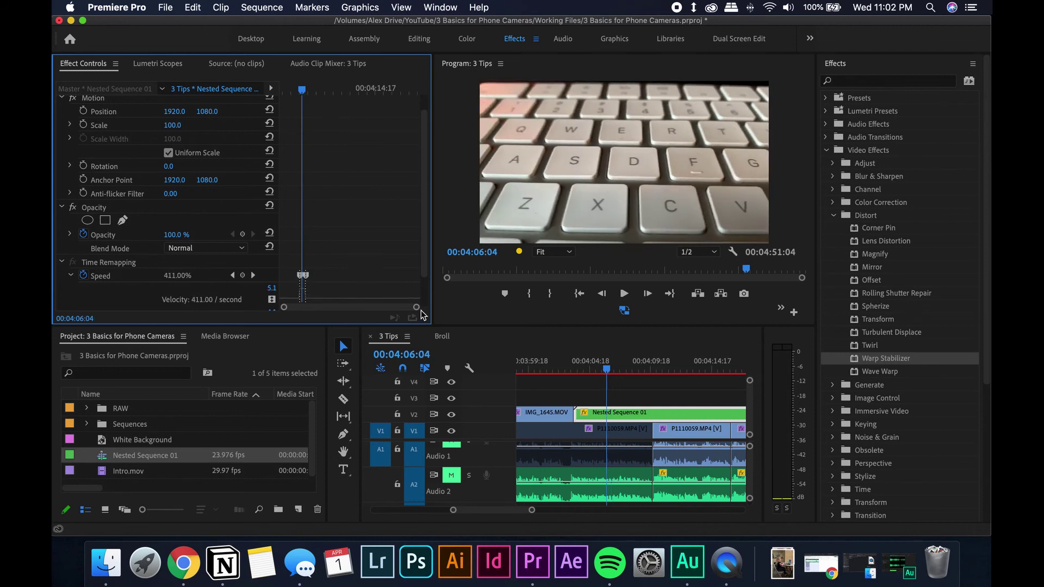
{"action": "mouse_move", "coordinate": [416, 308]}
{"action": "left_mouse_down"}
{"action": "mouse_move", "coordinate": [378, 309]}
{"action": "mouse_move", "coordinate": [354, 292]}
{"action": "mouse_move", "coordinate": [416, 308]}
{"action": "left_mouse_up"}
- Preview the ramp, boost the ramped speed to 513%, and play it back again
{"action": "left_click", "coordinate": [568, 370]}
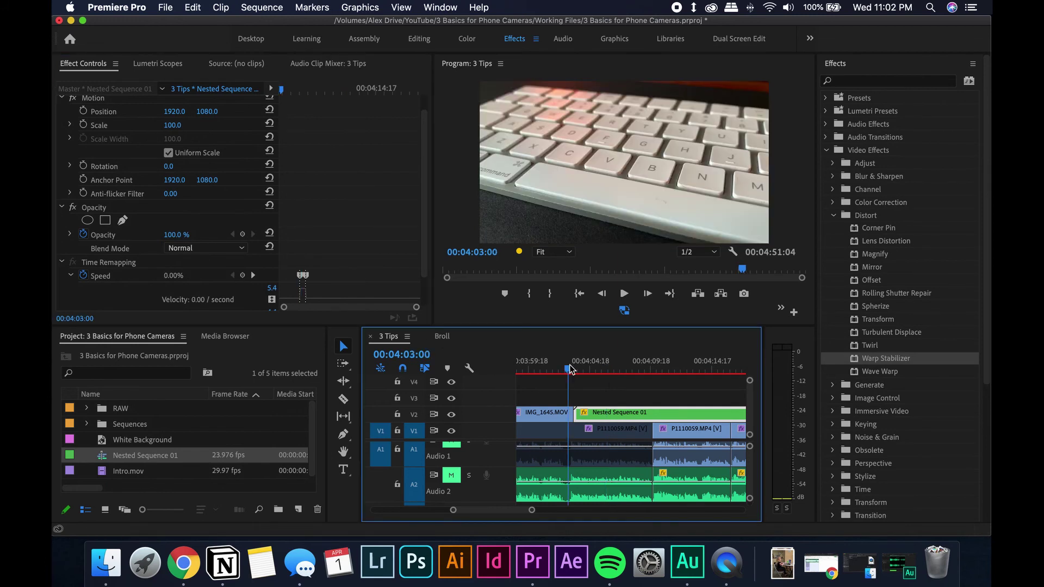
{"action": "key", "text": "space"}
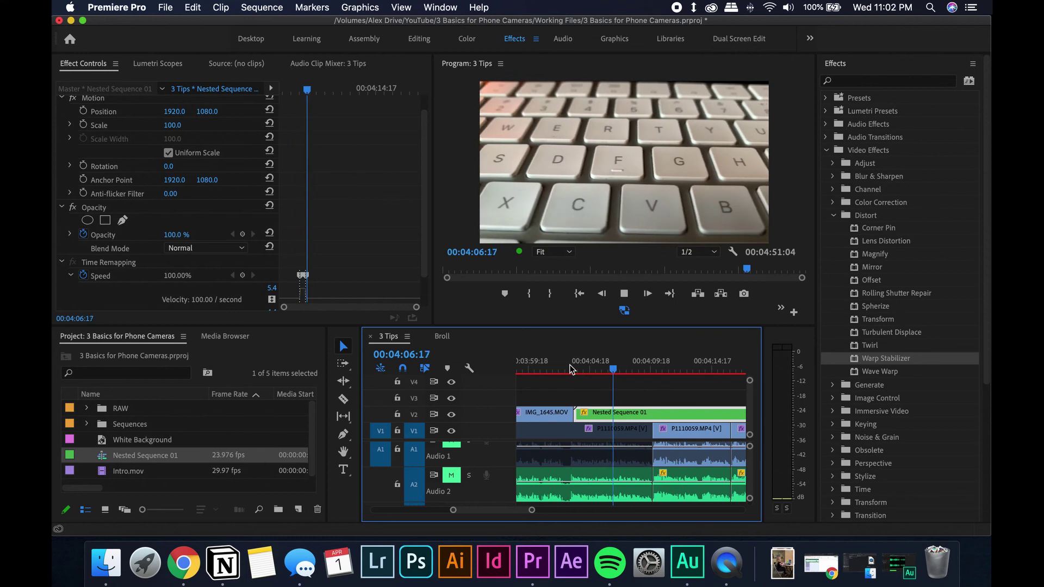
{"action": "key", "text": "space"}
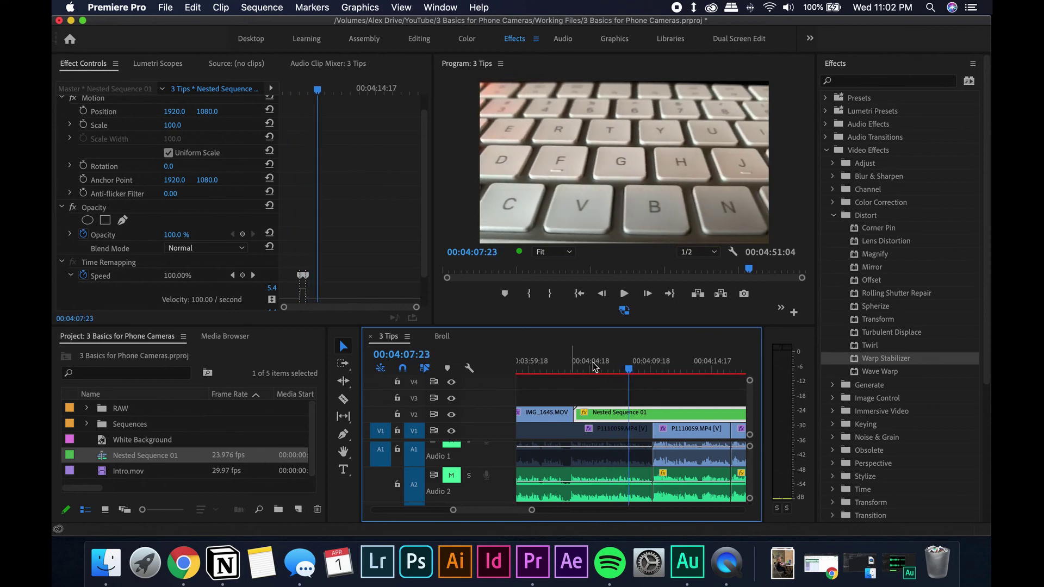
{"action": "left_click_drag", "start_coordinate": [598, 367], "coordinate": [609, 367]}
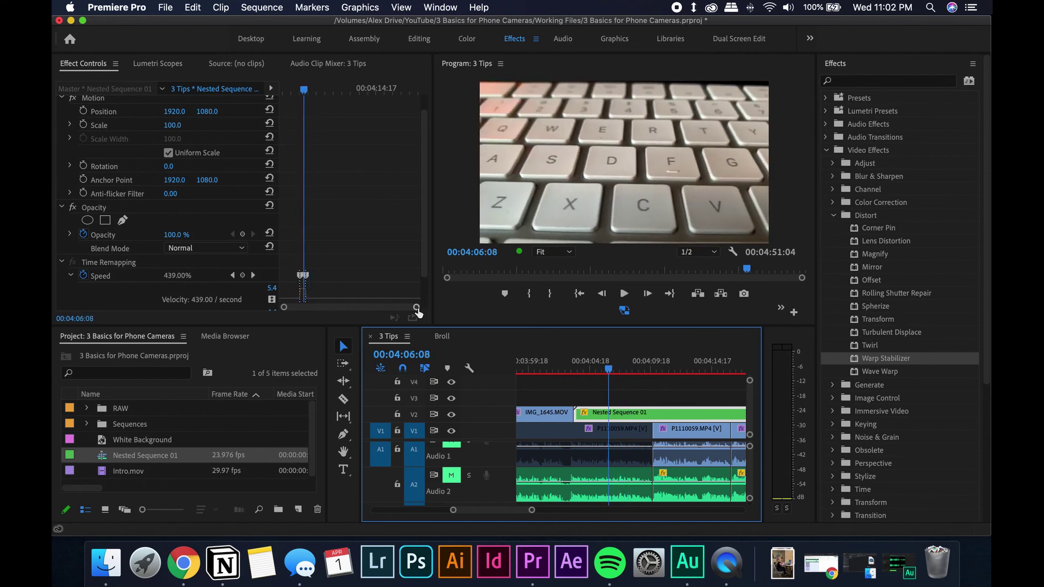
{"action": "left_click_drag", "start_coordinate": [417, 311], "coordinate": [346, 272]}
{"action": "key", "text": "backslash"}
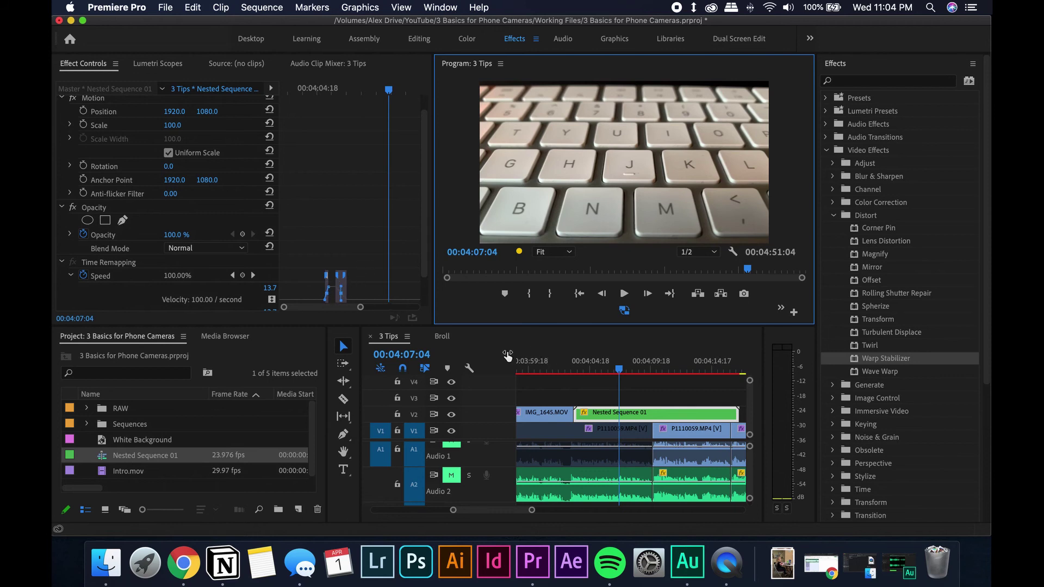
{"action": "left_click_drag", "start_coordinate": [563, 375], "coordinate": [573, 372]}
{"action": "key", "text": "space"}
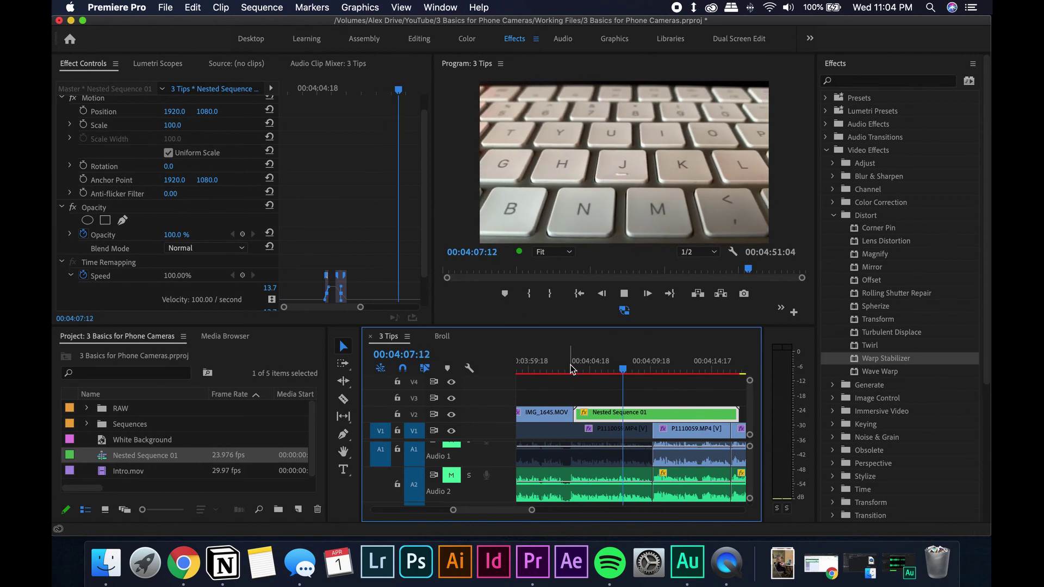
- Trim the end of Nested Sequence 01 and move the playhead to 00:04:48:23
{"action": "key", "text": "w"}
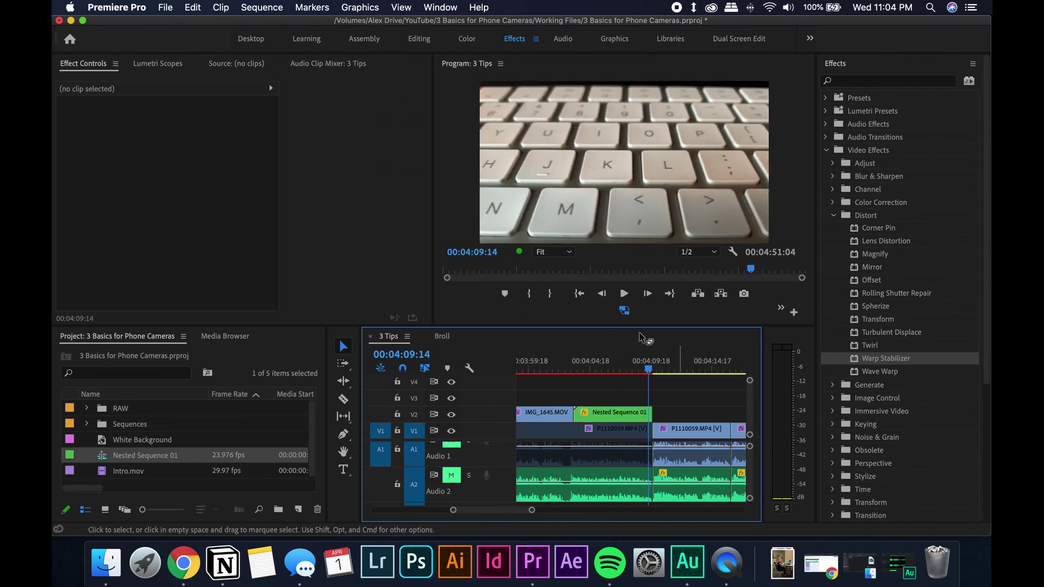
{"action": "left_click_drag", "start_coordinate": [642, 365], "coordinate": [553, 375]}
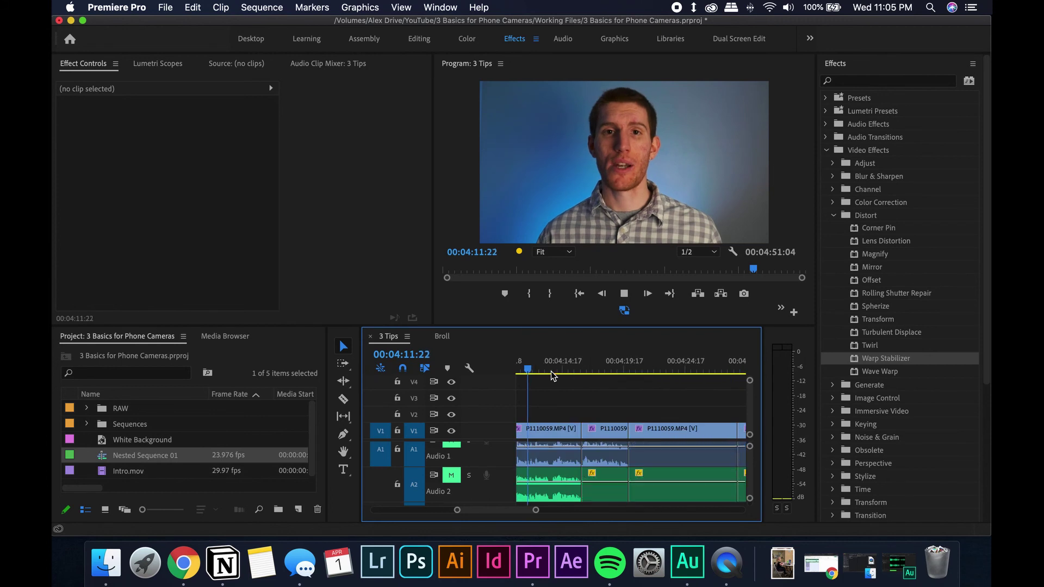
{"action": "key", "text": "minus"}
{"action": "left_click_drag", "start_coordinate": [658, 371], "coordinate": [707, 374]}
{"action": "left_click_drag", "start_coordinate": [590, 511], "coordinate": [535, 510]}
- Apply Cross Dissolve from Video Transitions > Dissolve to the end of the final P1110060 clip
{"action": "left_click", "coordinate": [833, 216]}
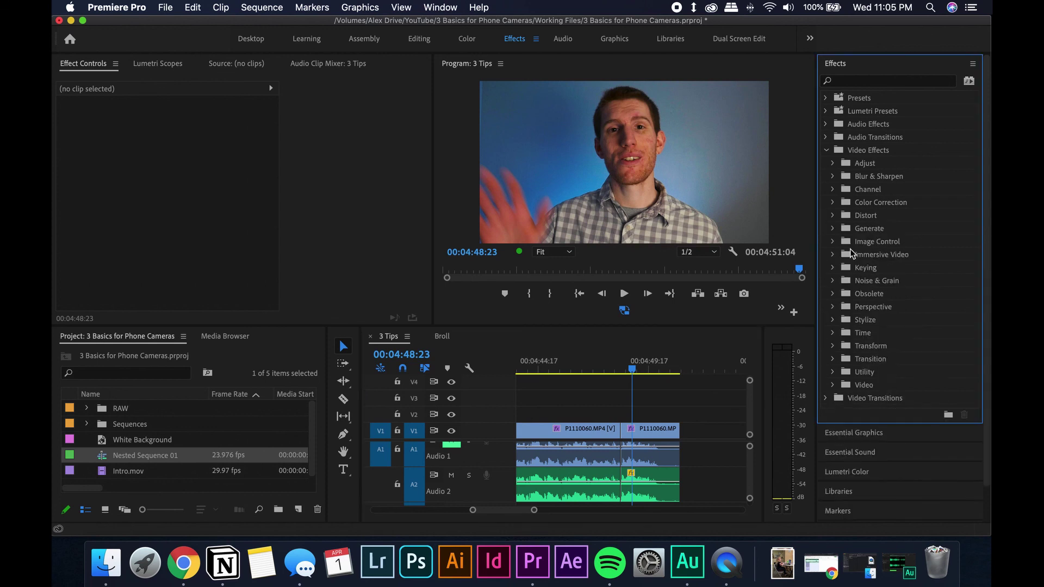
{"action": "left_click", "coordinate": [827, 151]}
{"action": "left_click", "coordinate": [828, 164]}
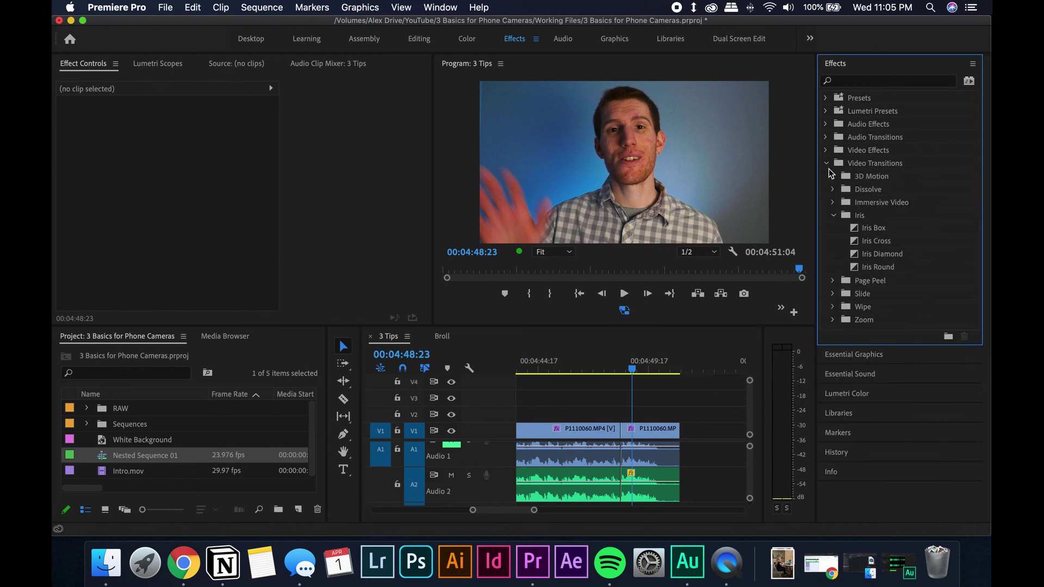
{"action": "left_click", "coordinate": [833, 216]}
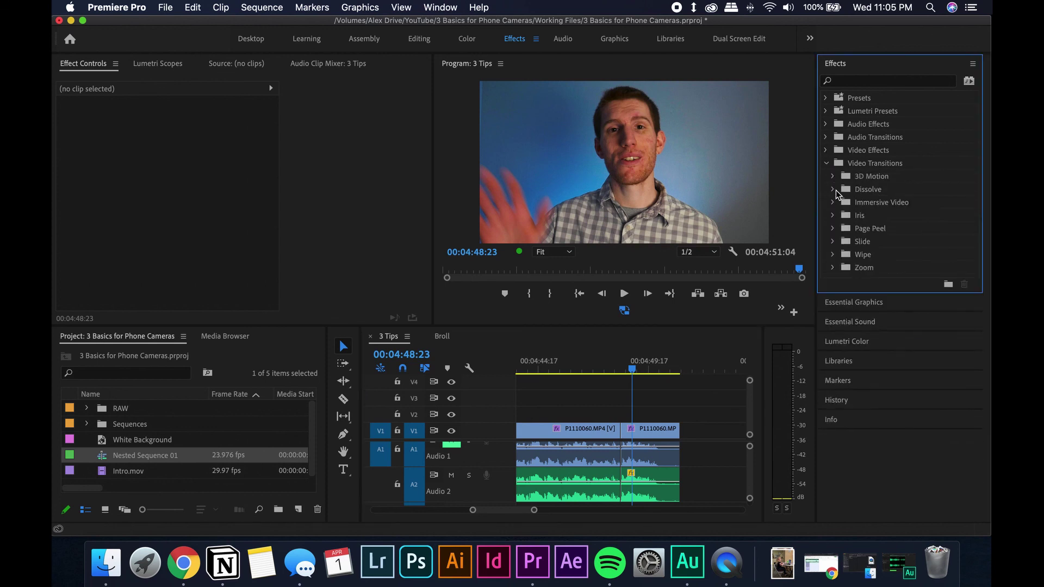
{"action": "left_click", "coordinate": [832, 189]}
{"action": "left_click_drag", "start_coordinate": [869, 215], "coordinate": [678, 430]}
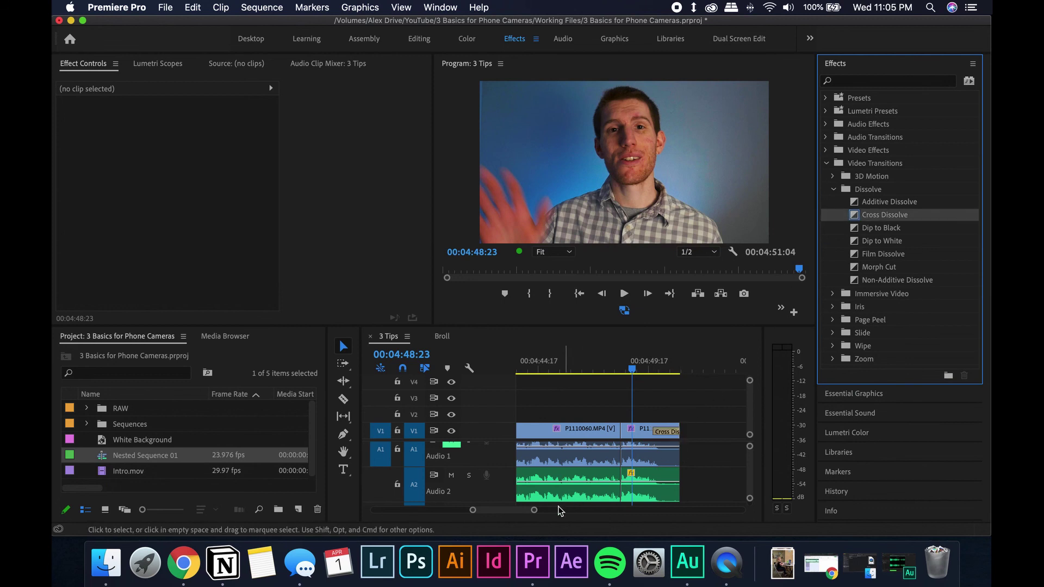
{"action": "left_click_drag", "start_coordinate": [534, 510], "coordinate": [527, 510]}
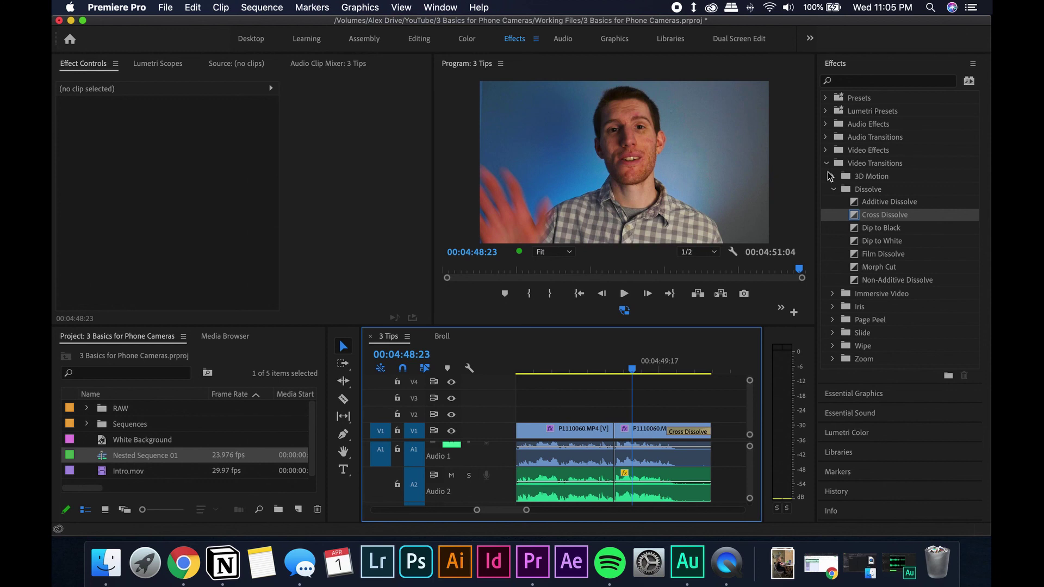
{"action": "left_click", "coordinate": [826, 163]}
- Apply an Exponential Fade to the end of Audio 2 and lengthen it to 00:00:01:06
{"action": "left_click", "coordinate": [826, 137]}
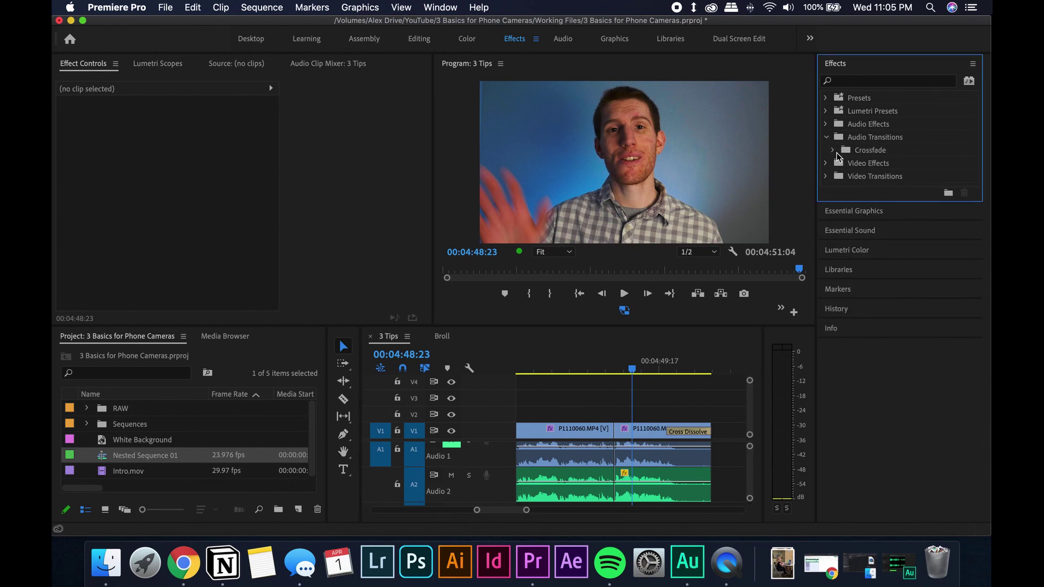
{"action": "left_click", "coordinate": [833, 151]}
{"action": "left_click_drag", "start_coordinate": [869, 188], "coordinate": [705, 483]}
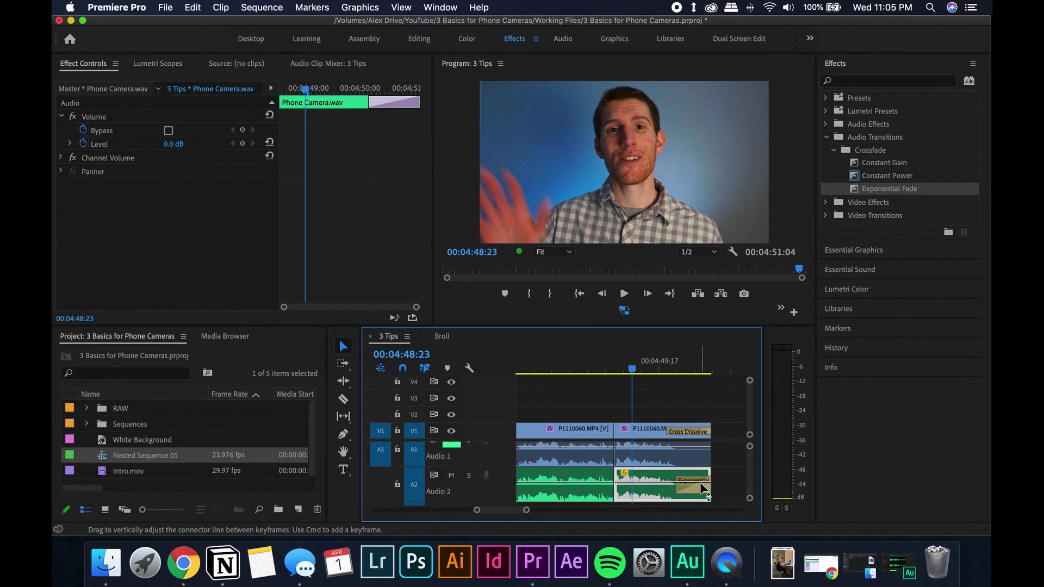
{"action": "left_click", "coordinate": [696, 488]}
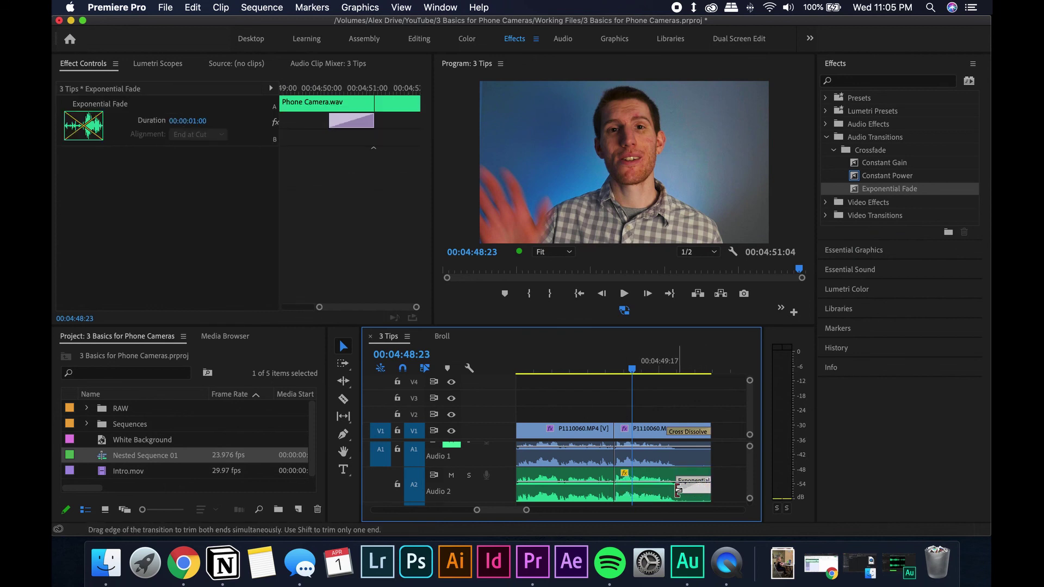
{"action": "left_click_drag", "start_coordinate": [677, 489], "coordinate": [674, 490]}
- Play back the ending of the sequence to preview the video and audio fades
{"action": "left_click", "coordinate": [609, 368]}
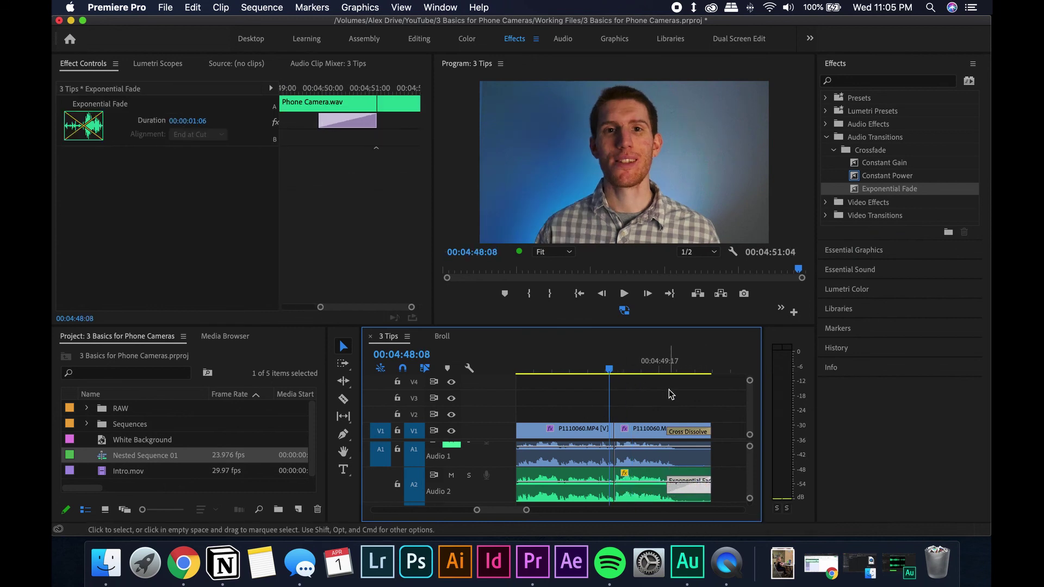
{"action": "key", "text": "space"}
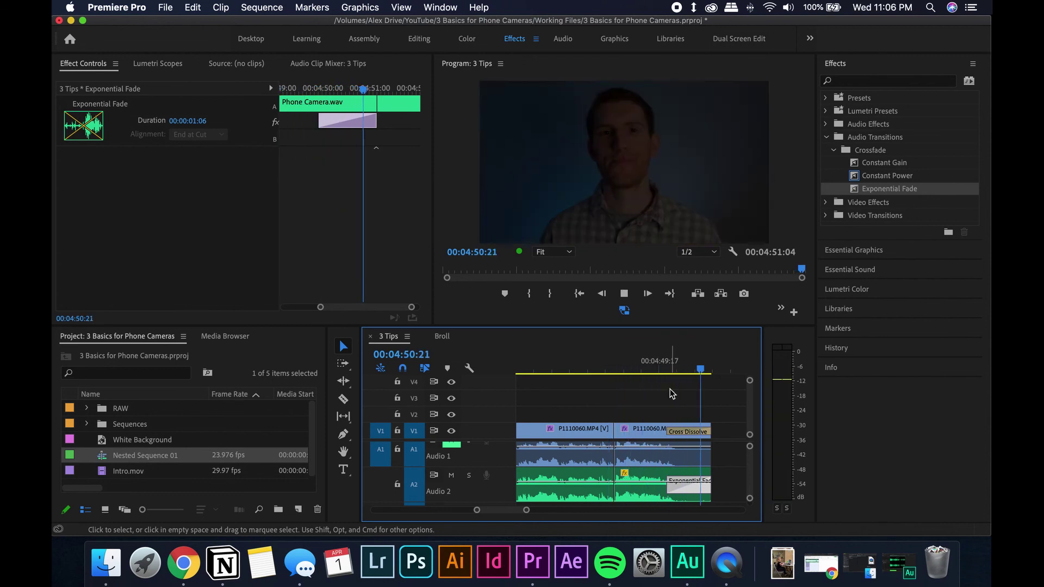
{"action": "left_click", "coordinate": [670, 376]}
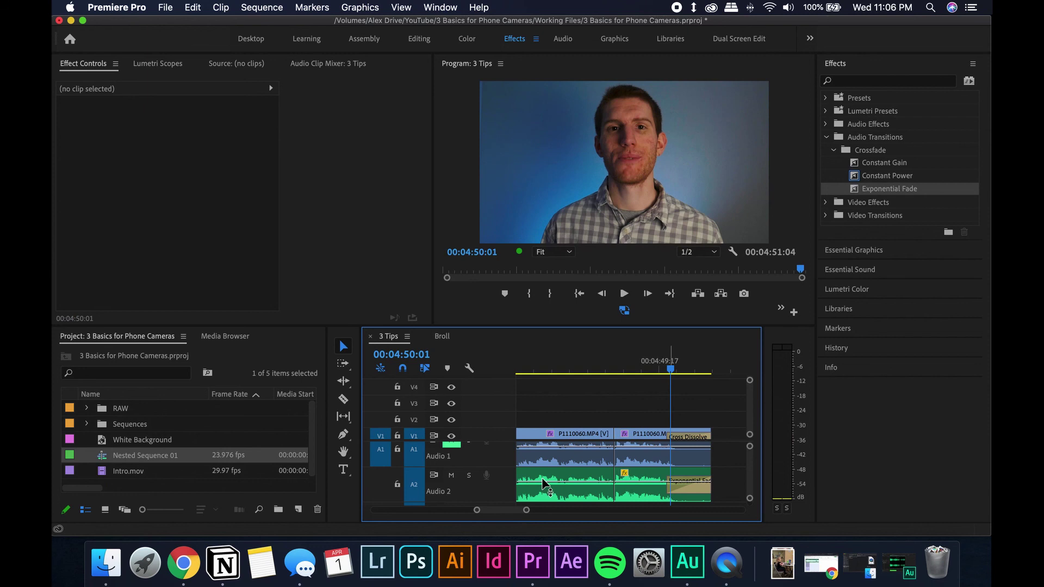
{"action": "left_click_drag", "start_coordinate": [525, 511], "coordinate": [656, 510]}
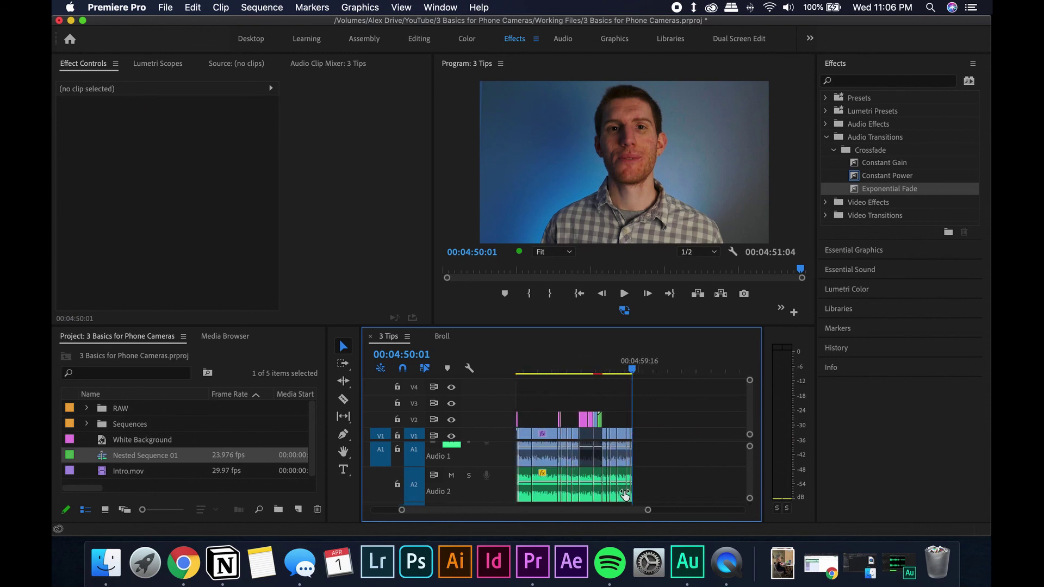
- Paste the Broll sequence's clips into 3 Tips past the end of the sequence
{"action": "left_click", "coordinate": [442, 336]}
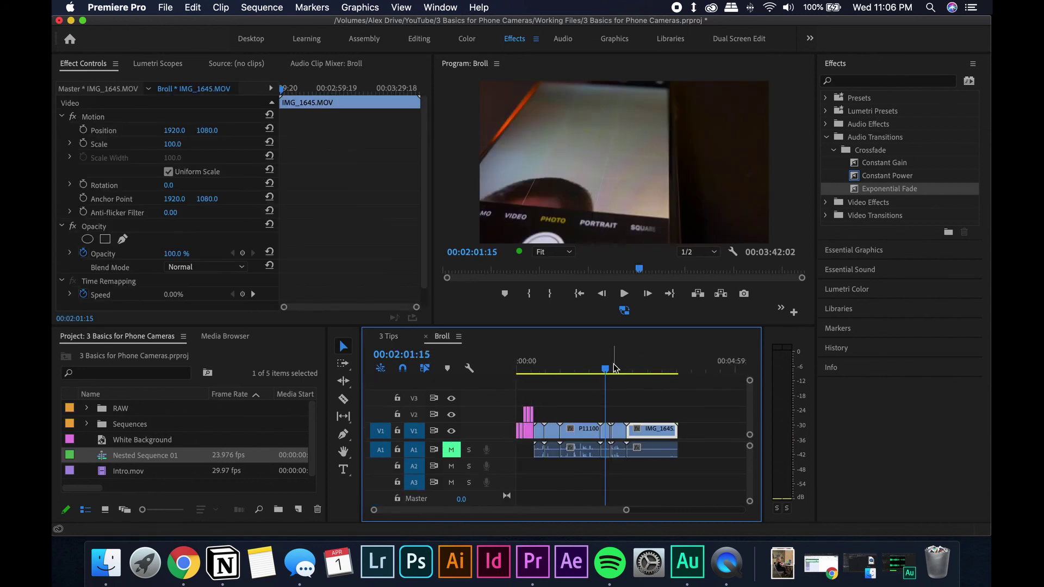
{"action": "left_click_drag", "start_coordinate": [604, 369], "coordinate": [539, 464]}
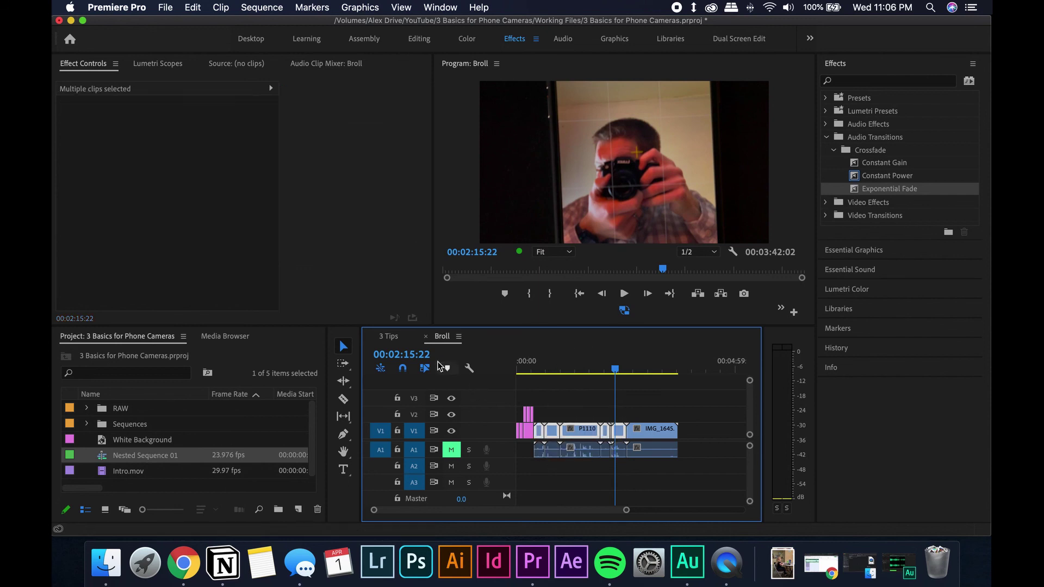
{"action": "left_click_drag", "start_coordinate": [566, 376], "coordinate": [663, 377]}
{"action": "key", "text": "super+v"}
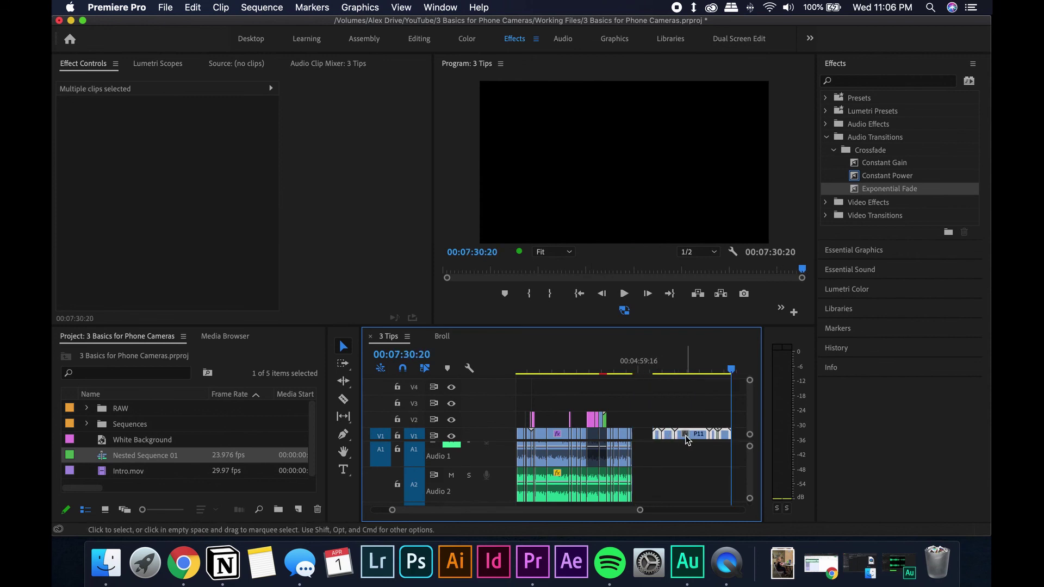
- Move the pasted B-roll clips up onto V3 and V4 above the talking head
{"action": "left_click_drag", "start_coordinate": [688, 435], "coordinate": [579, 405]}
{"action": "left_click", "coordinate": [526, 372]}
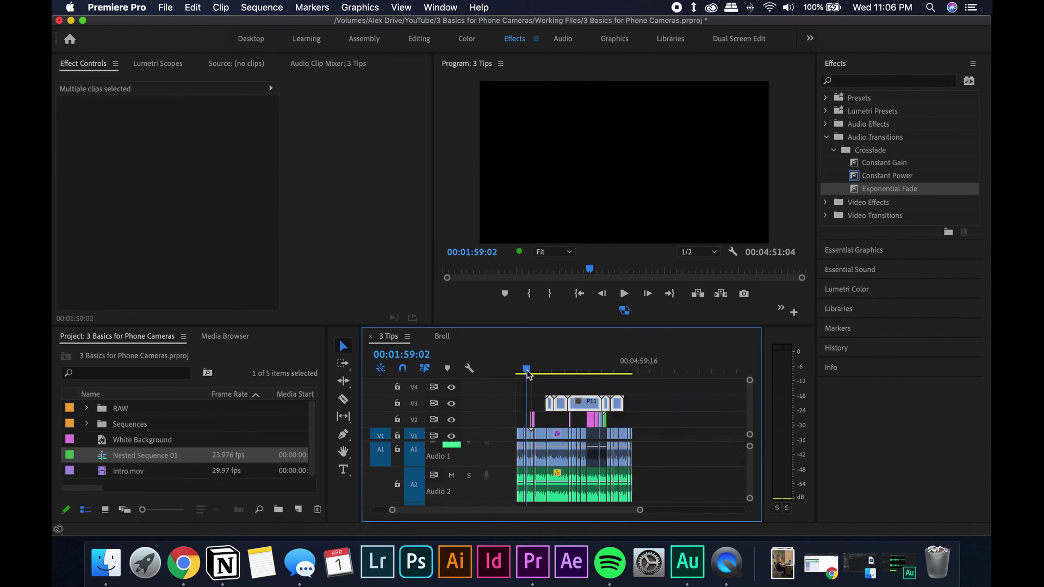
{"action": "left_click_drag", "start_coordinate": [639, 512], "coordinate": [548, 510]}
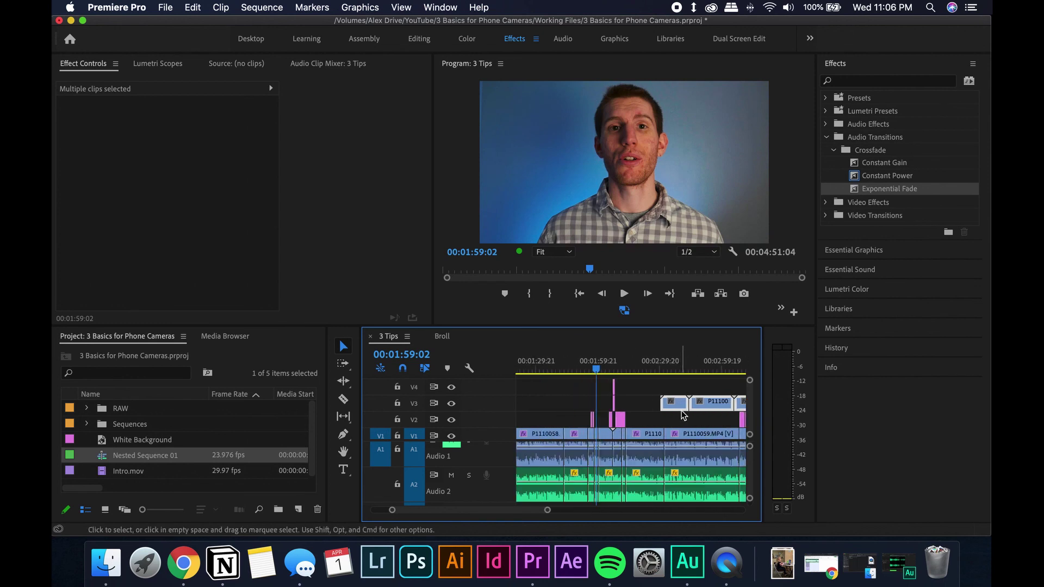
{"action": "left_click_drag", "start_coordinate": [705, 407], "coordinate": [676, 394]}
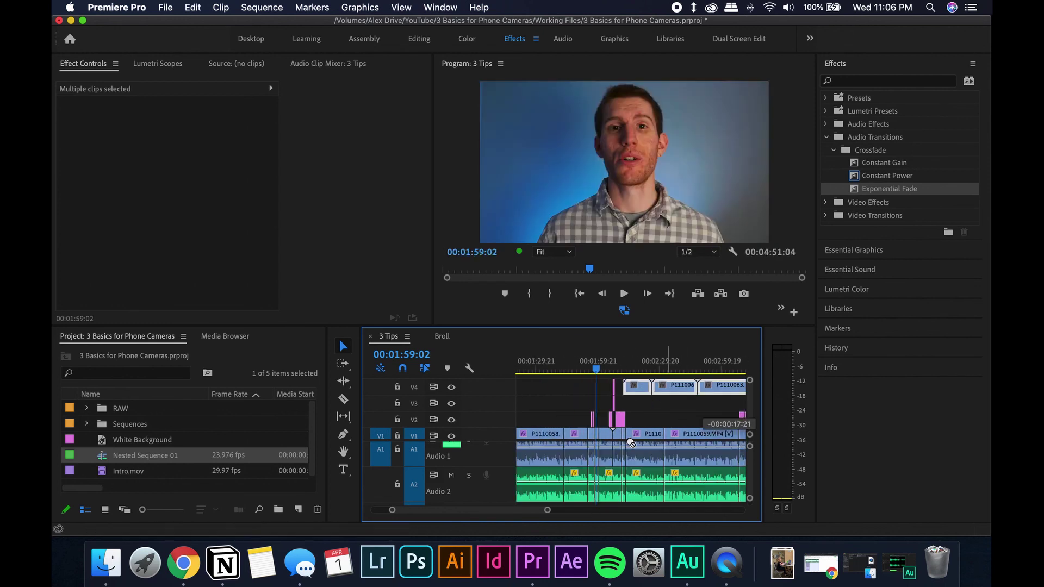
{"action": "scroll", "coordinate": [431, 405], "scroll_direction": "up", "scroll_amount": 1}
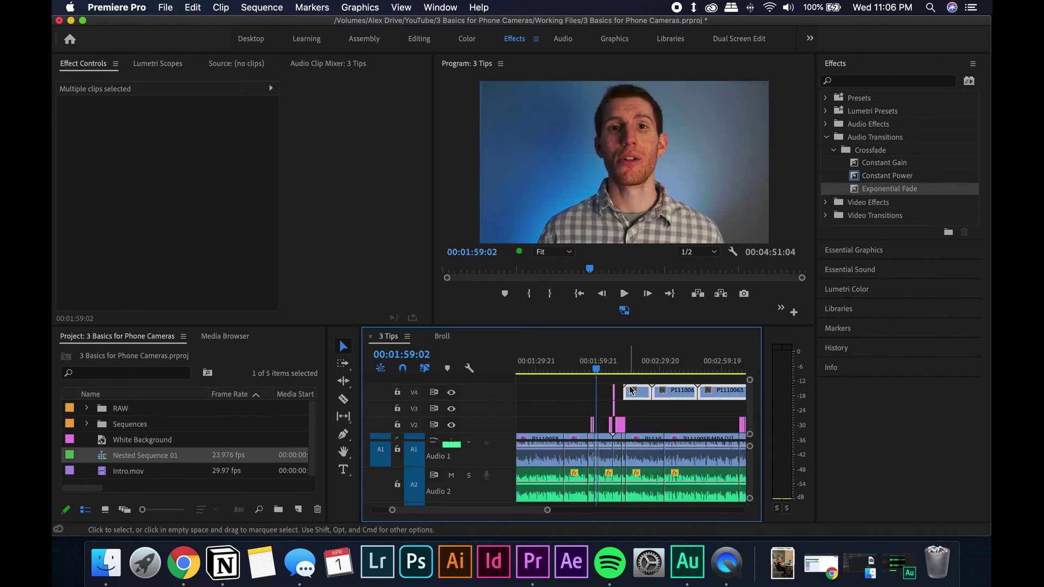
{"action": "left_click_drag", "start_coordinate": [634, 385], "coordinate": [634, 384]}
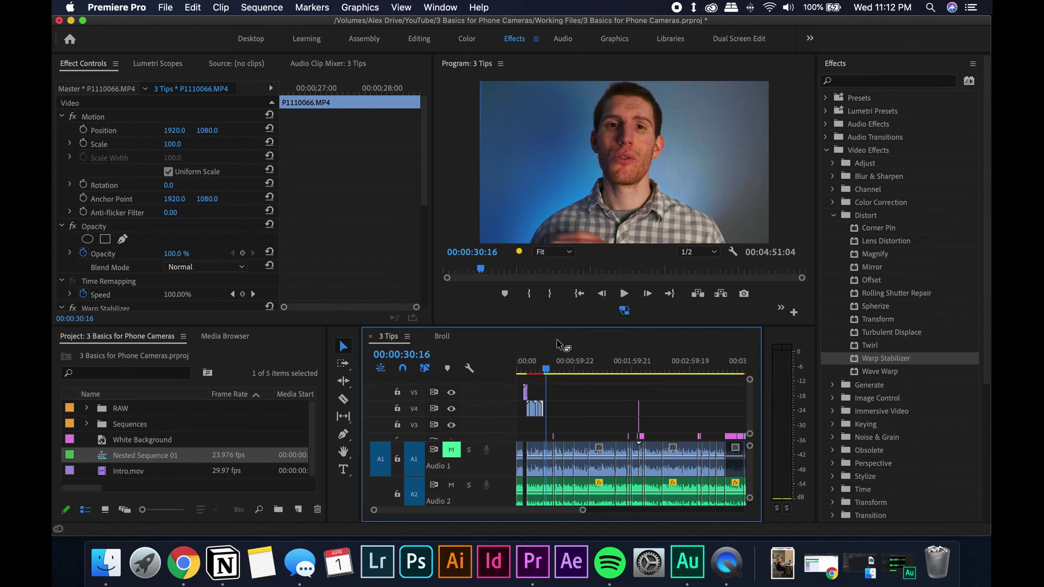
- Save the 3 Basics for Phone Cameras project with Cmd+S
{"action": "key", "text": "super+s"}
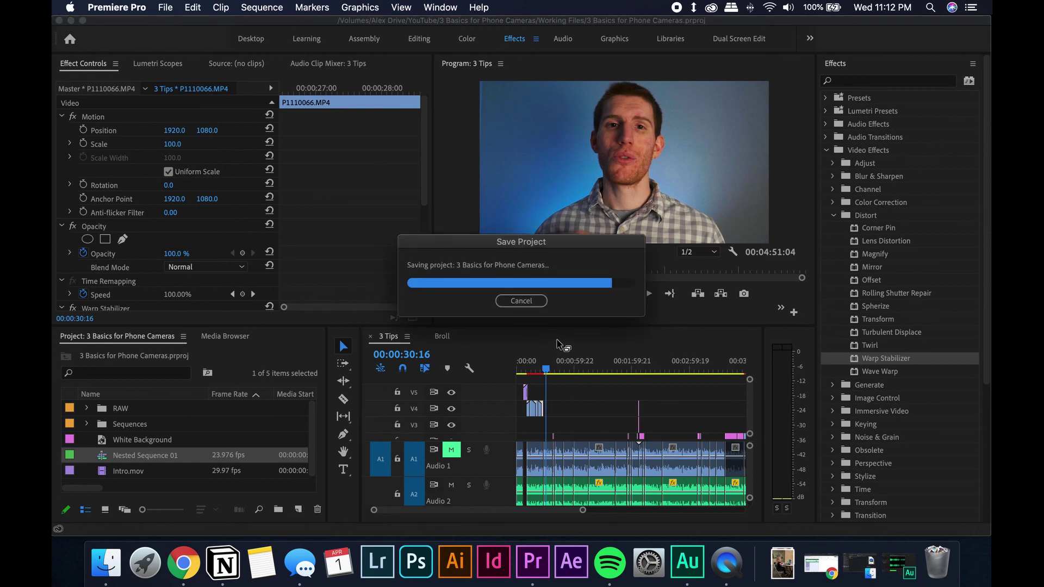
{"action": "scroll", "coordinate": [663, 452], "scroll_direction": "down", "scroll_amount": 3}
{"action": "scroll", "coordinate": [660, 456], "scroll_direction": "up", "scroll_amount": 3}
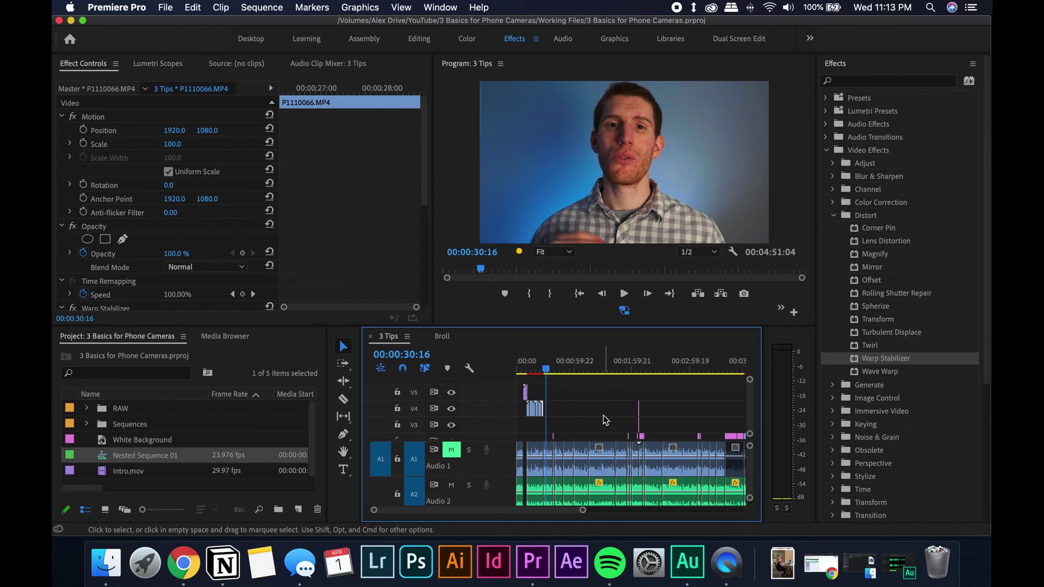
{"action": "scroll", "coordinate": [605, 423], "scroll_direction": "down", "scroll_amount": 3}
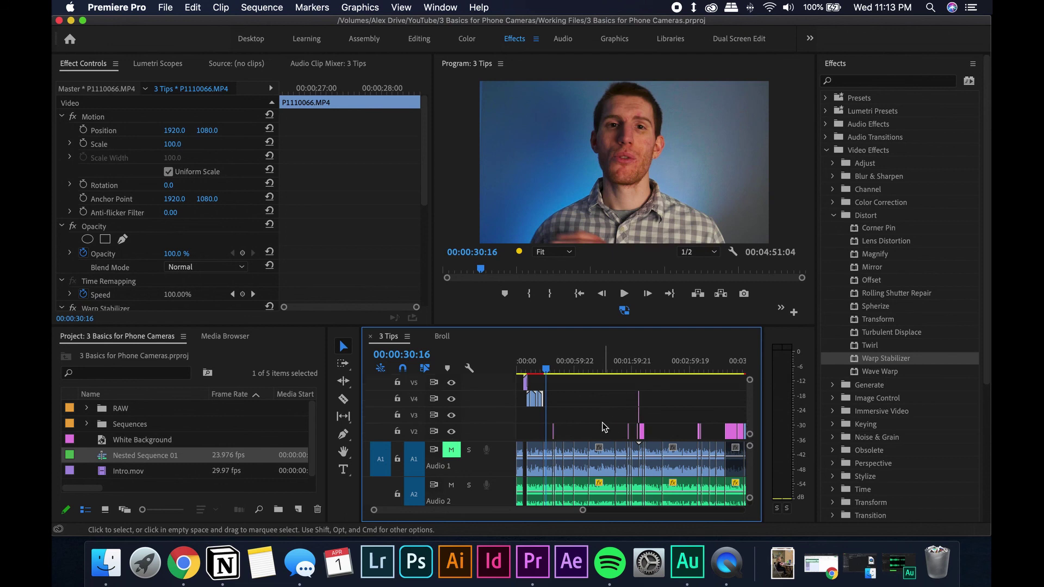
{"action": "scroll", "coordinate": [607, 448], "scroll_direction": "up", "scroll_amount": 3}
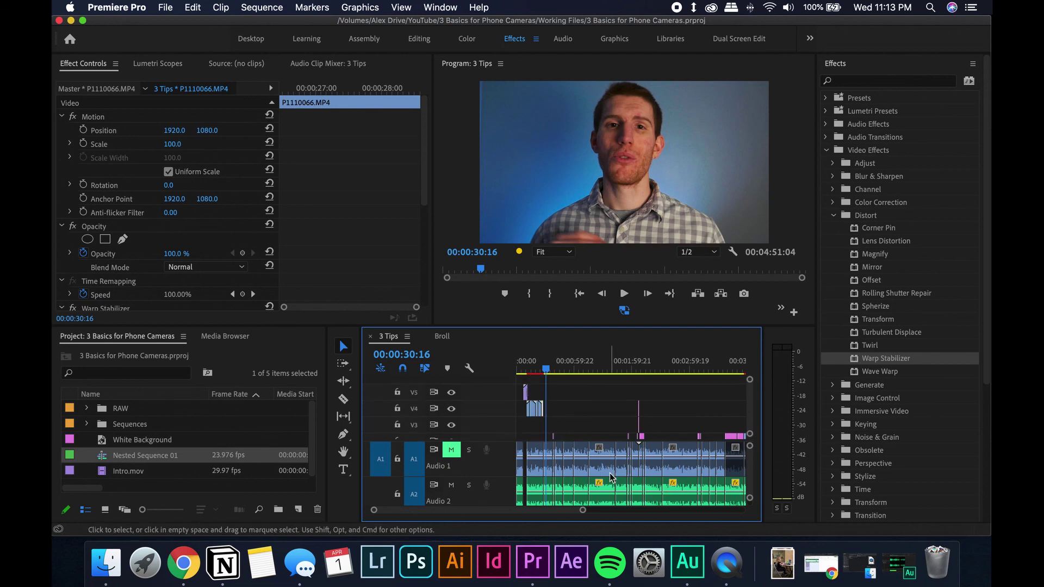
{"action": "scroll", "coordinate": [611, 477], "scroll_direction": "down", "scroll_amount": 2}
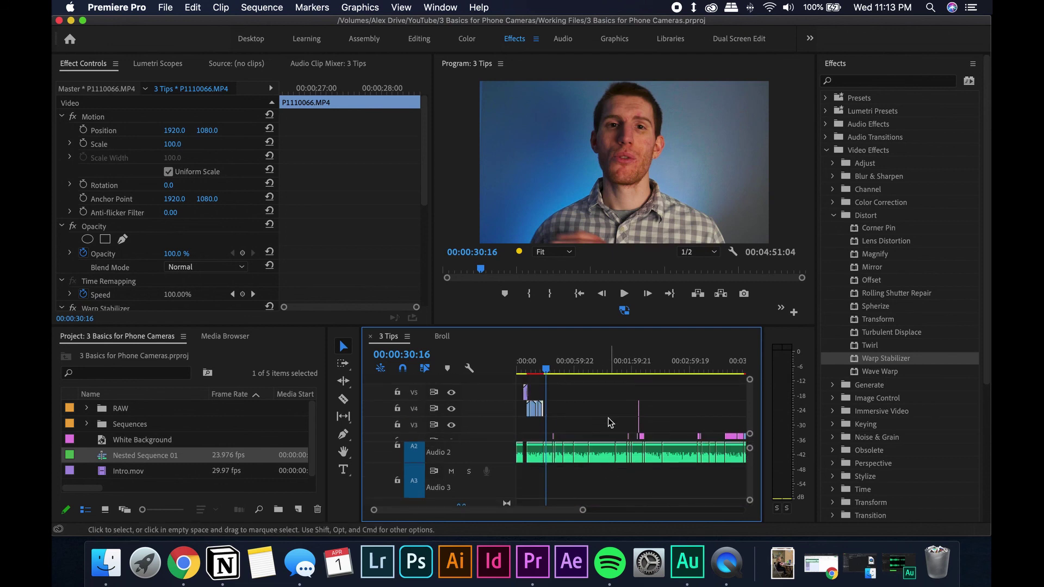